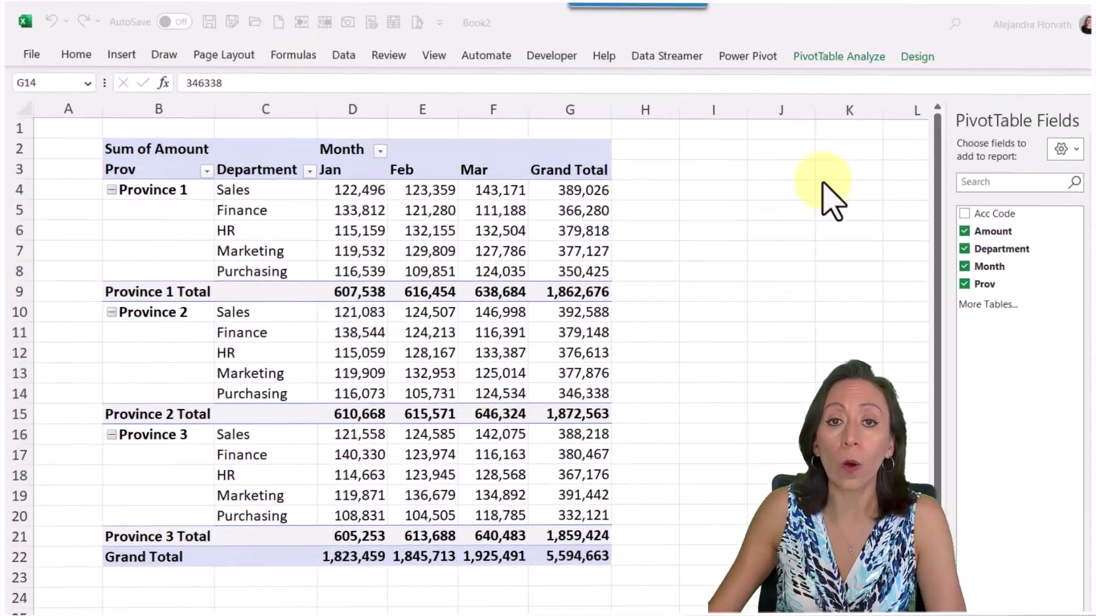
Examine the PivotTable's province and department rows and its Jan, Feb and Mar amounts
click(255, 247)
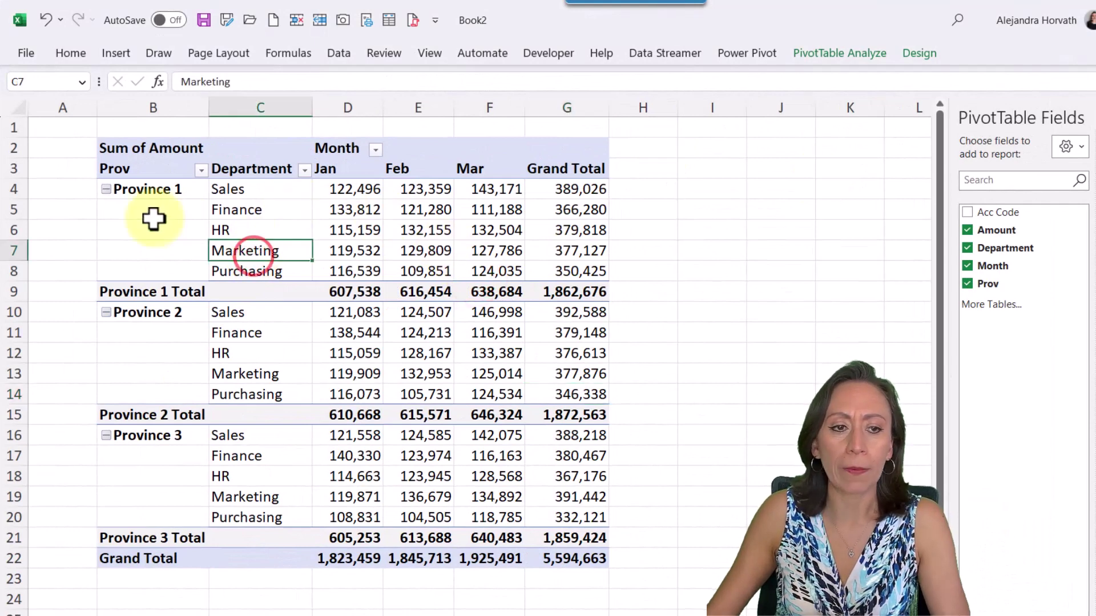
click(152, 195)
click(343, 188)
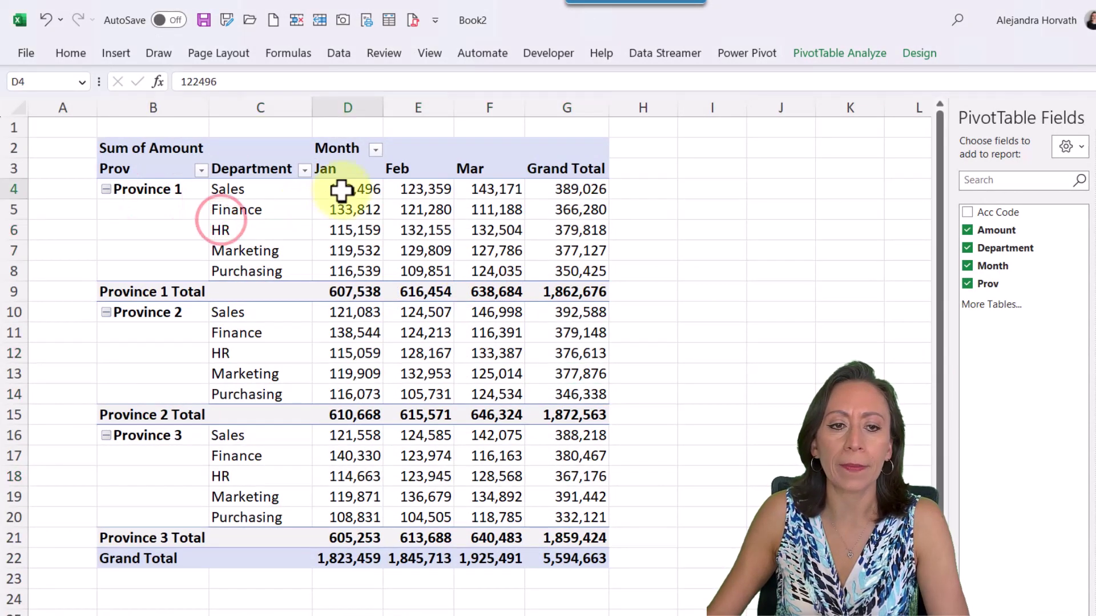
click(413, 193)
click(482, 193)
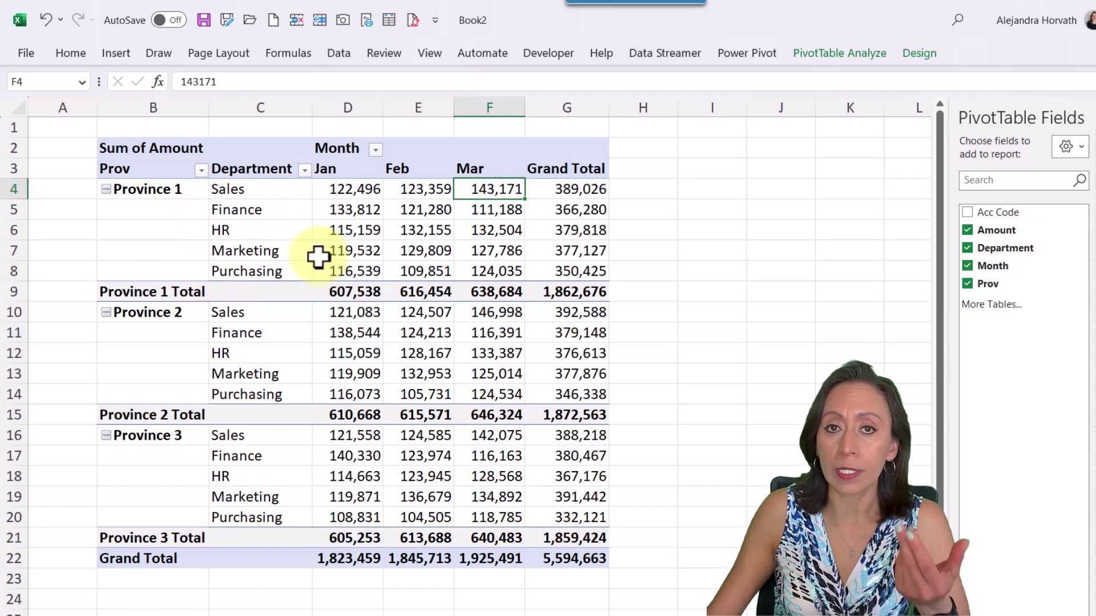
Switch to File Explorer and open the Feb, Jan and Mar workbooks from the Desktop > Demo > Sales folder
key(alt+Tab)
click(483, 285)
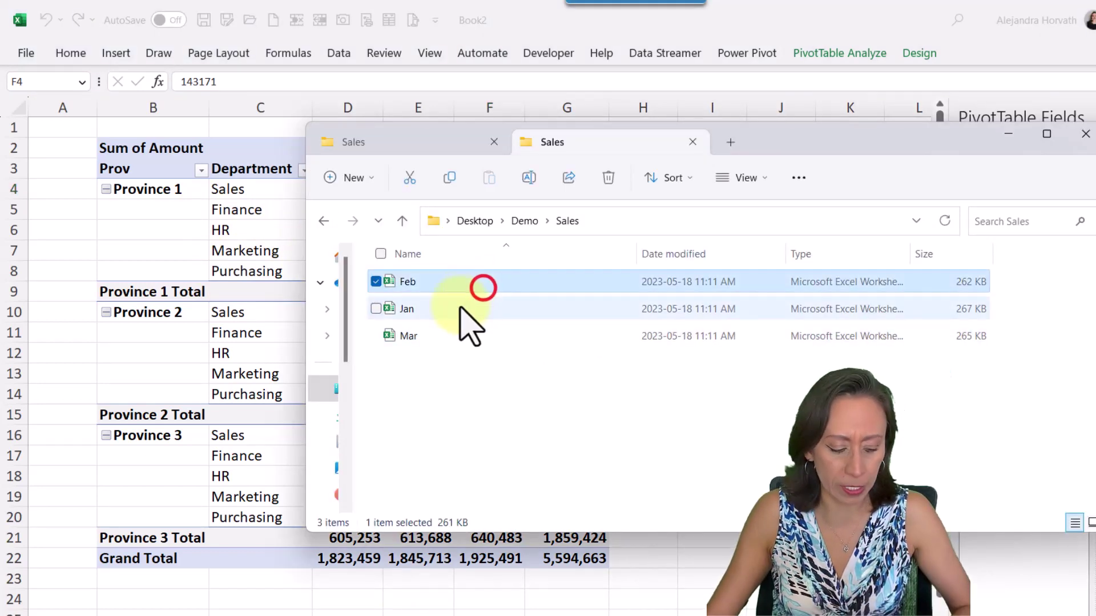
shift+click(474, 338)
key(alt+Tab)
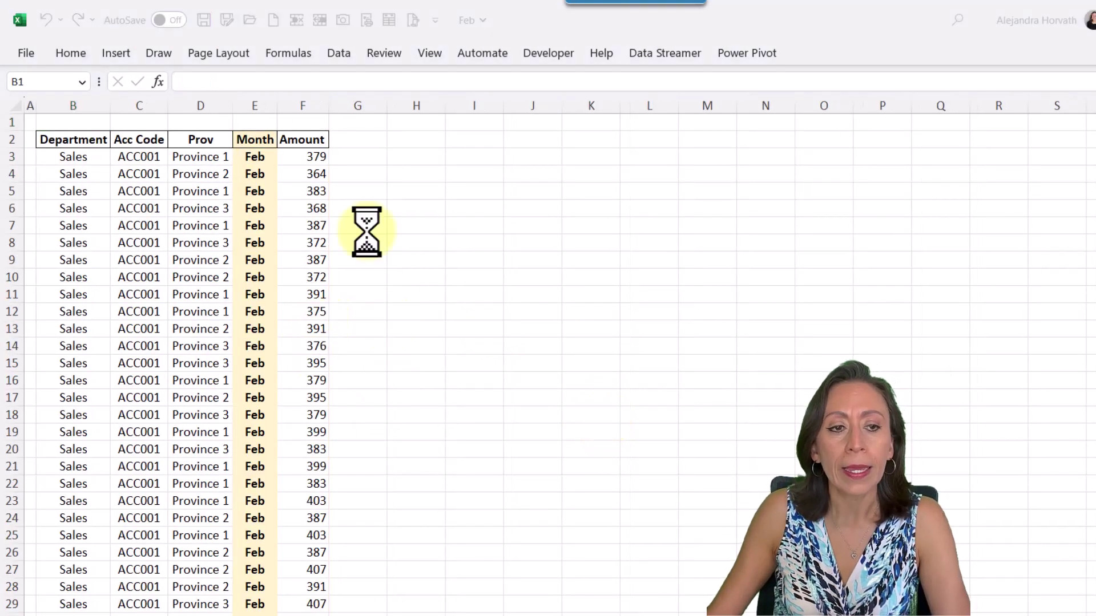
Check the column headers in row 3 of the Jan workbook and the two rows above them
click(65, 157)
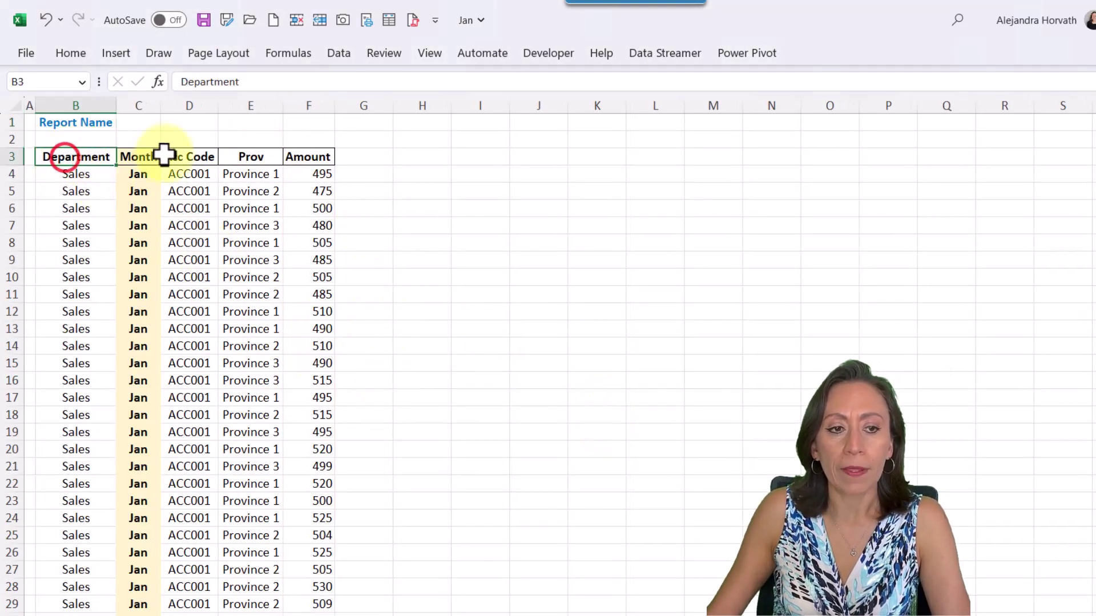
click(154, 159)
click(200, 160)
click(251, 160)
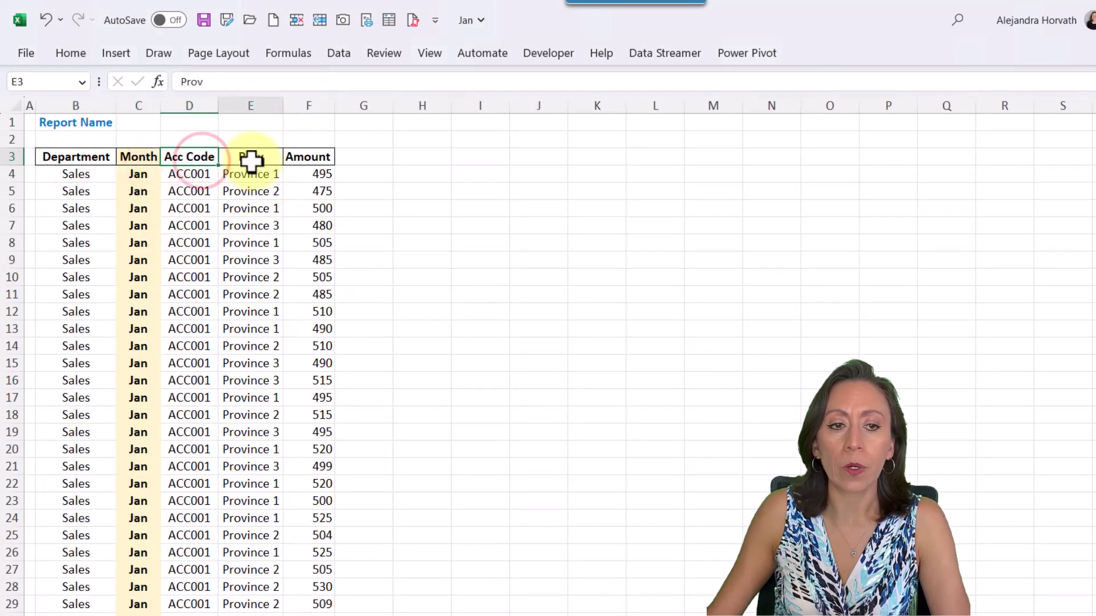
click(318, 162)
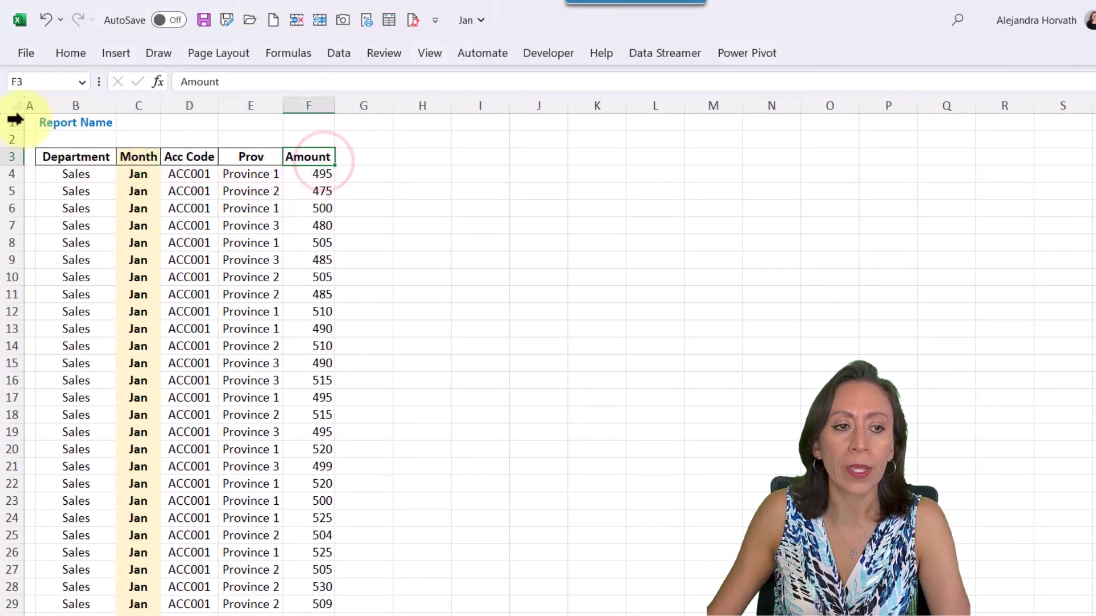
mouse_move(14, 120)
mouse_down()
mouse_move(7, 152)
mouse_move(3, 141)
mouse_up()
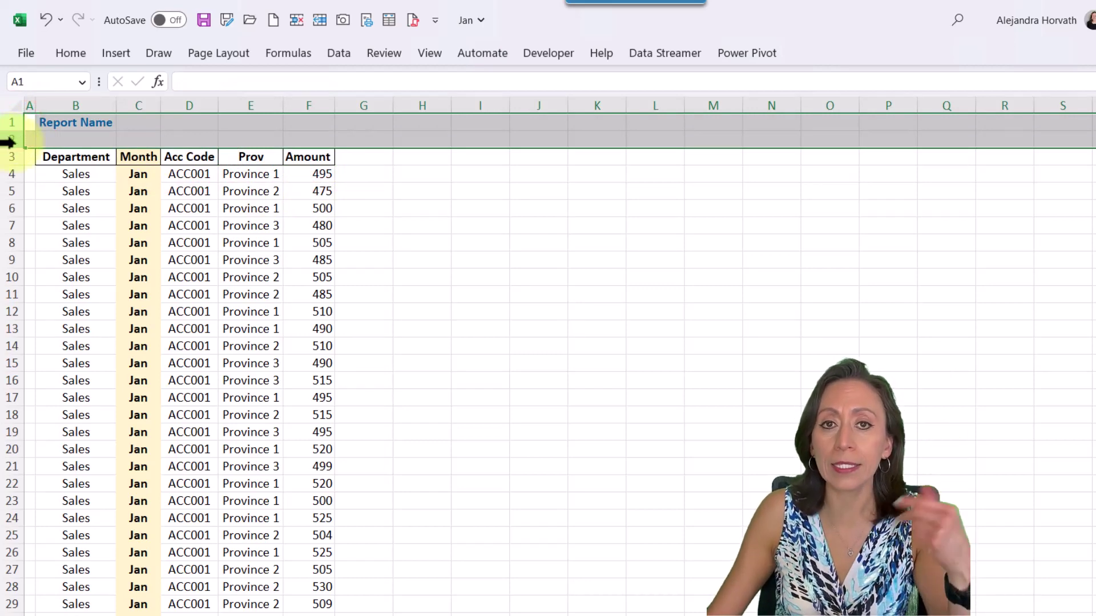
Find the last data row of the Jan workbook and check its Month column
click(94, 162)
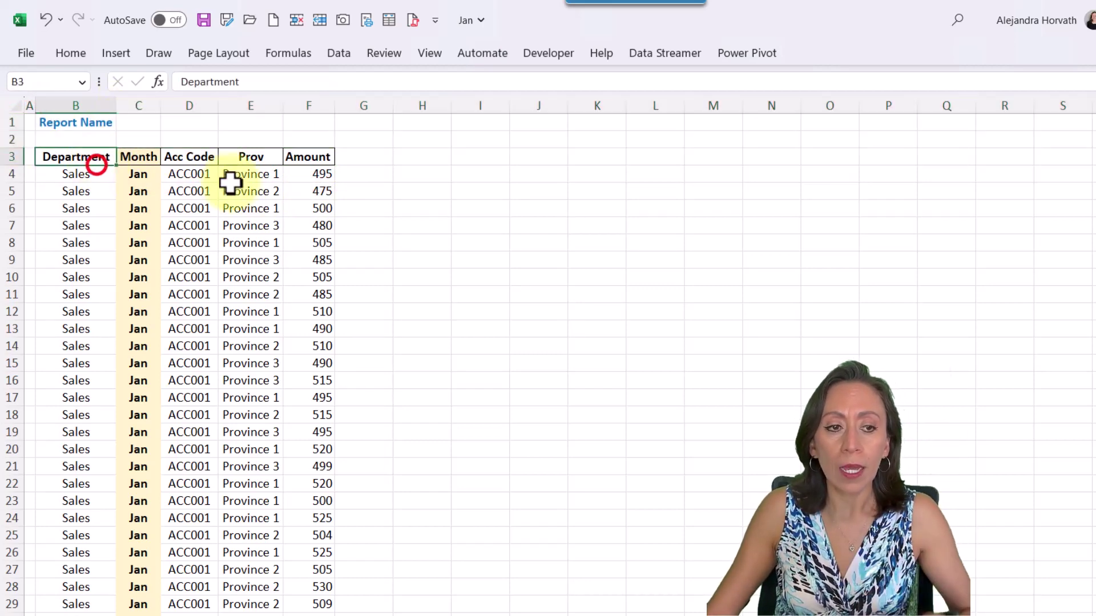
key(ctrl+Down)
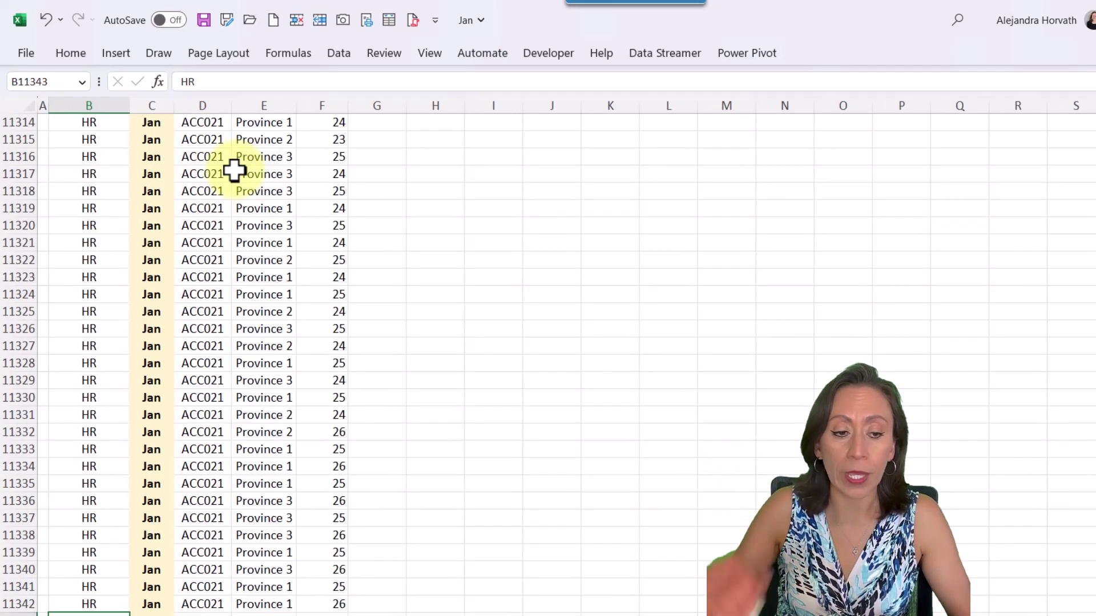
scroll(251, 200, down, 3)
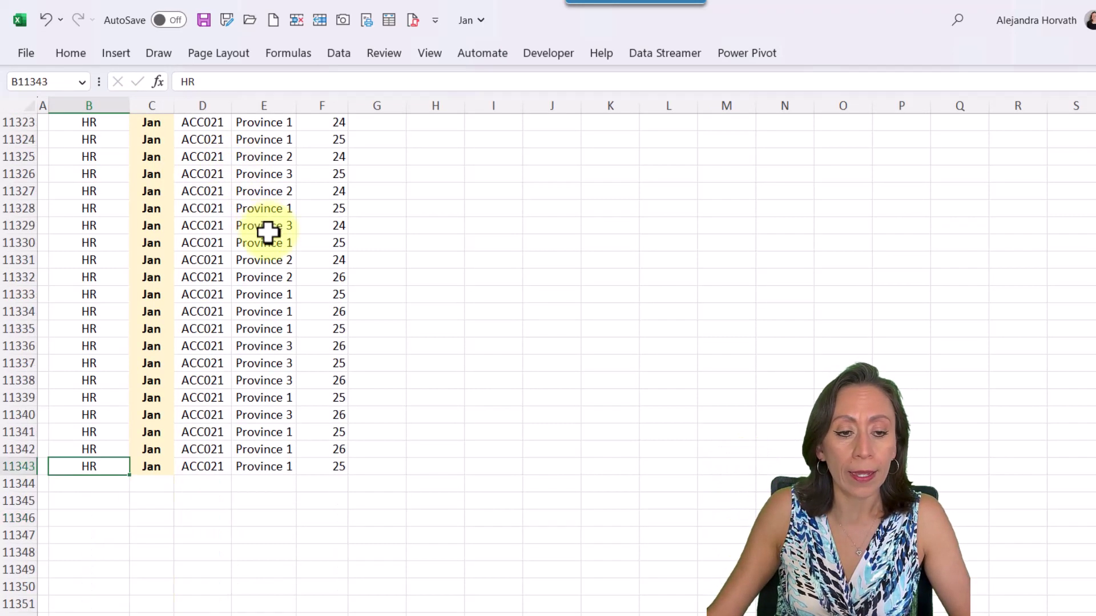
click(21, 467)
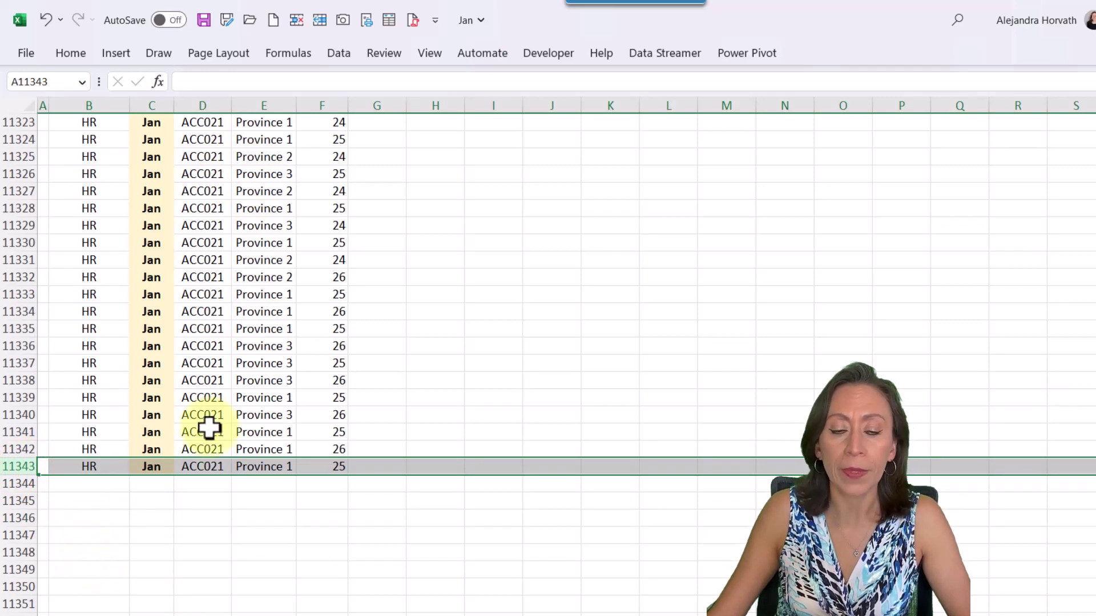
key(ctrl+Home)
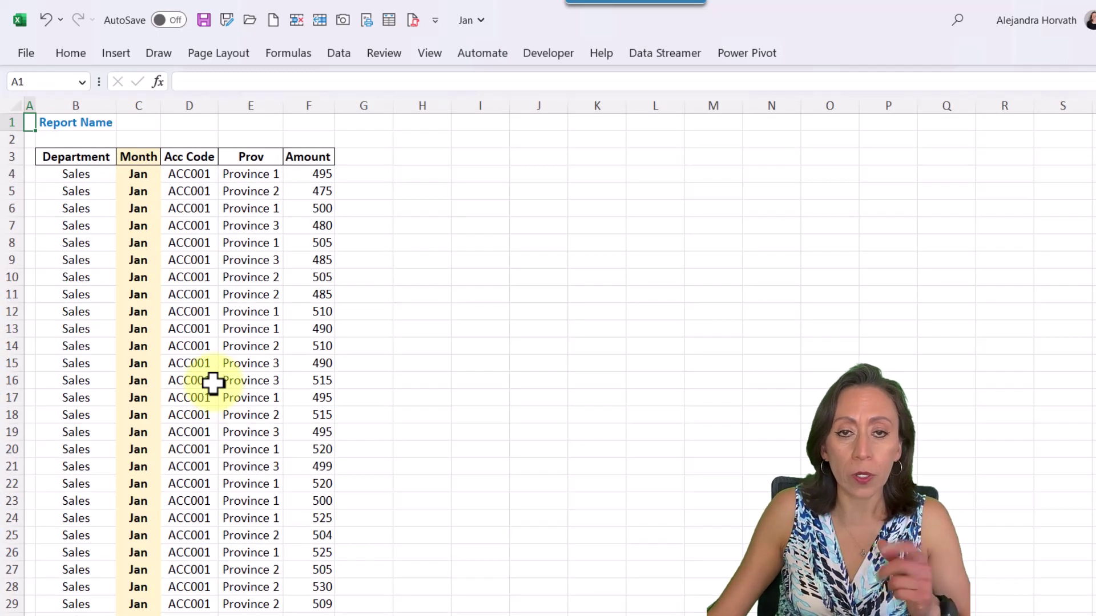
drag(133, 164, 131, 277)
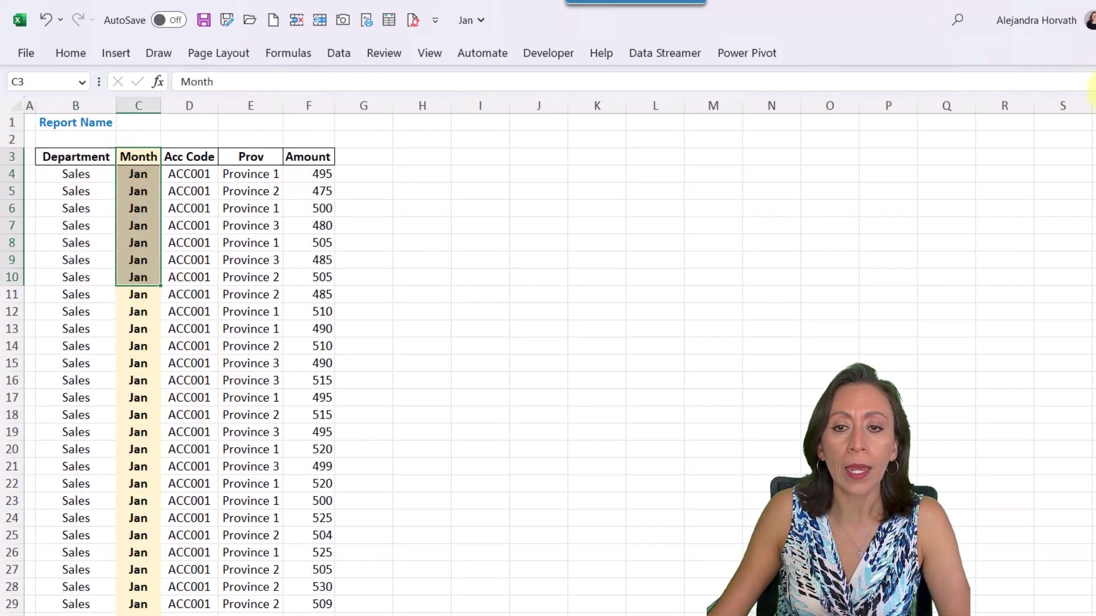
Switch to the Feb workbook and examine its Month column, the row above the headers, the header row and the Department column
key(ctrl+Page_Down)
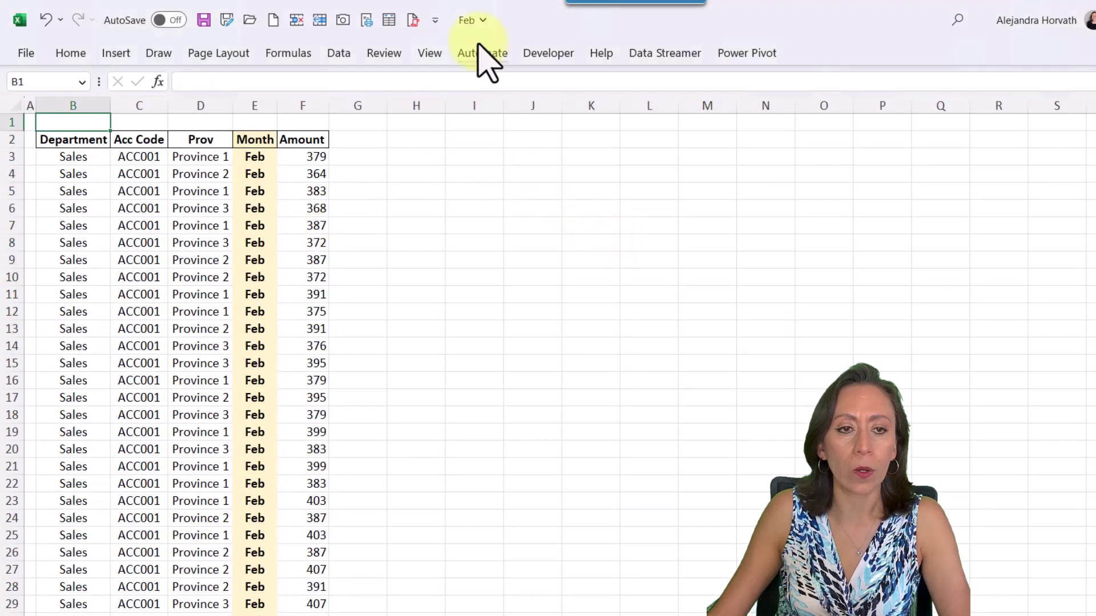
drag(251, 174, 254, 294)
click(10, 121)
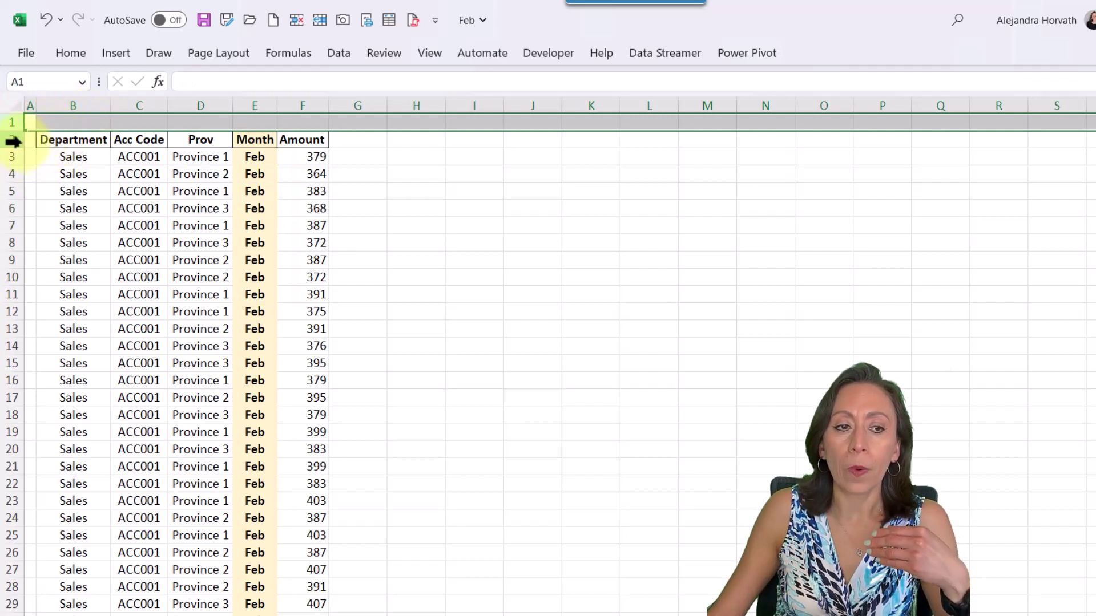
drag(46, 142, 309, 142)
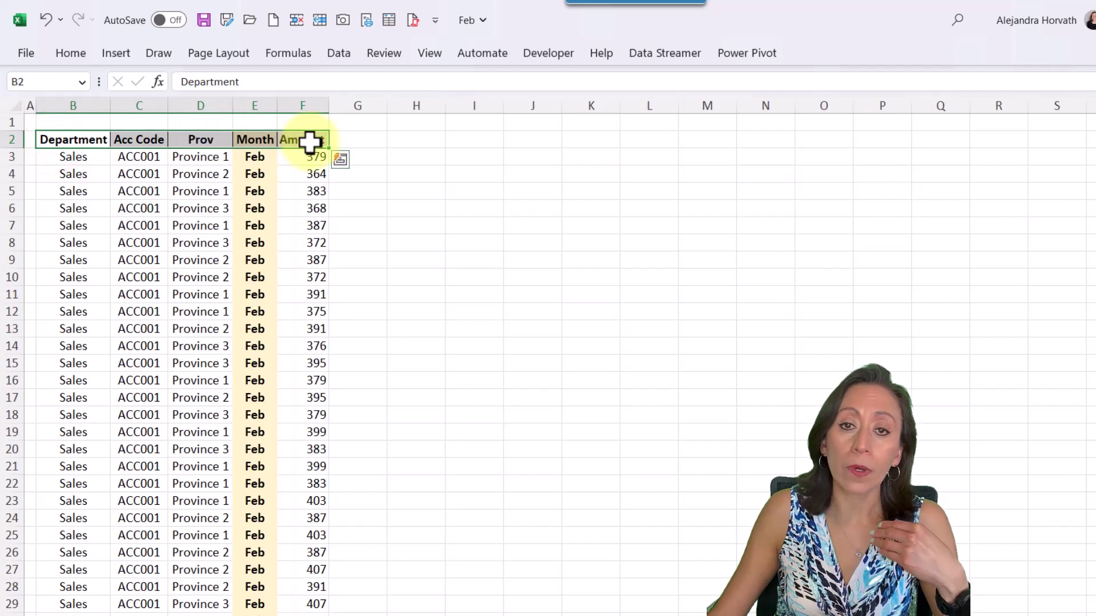
click(97, 159)
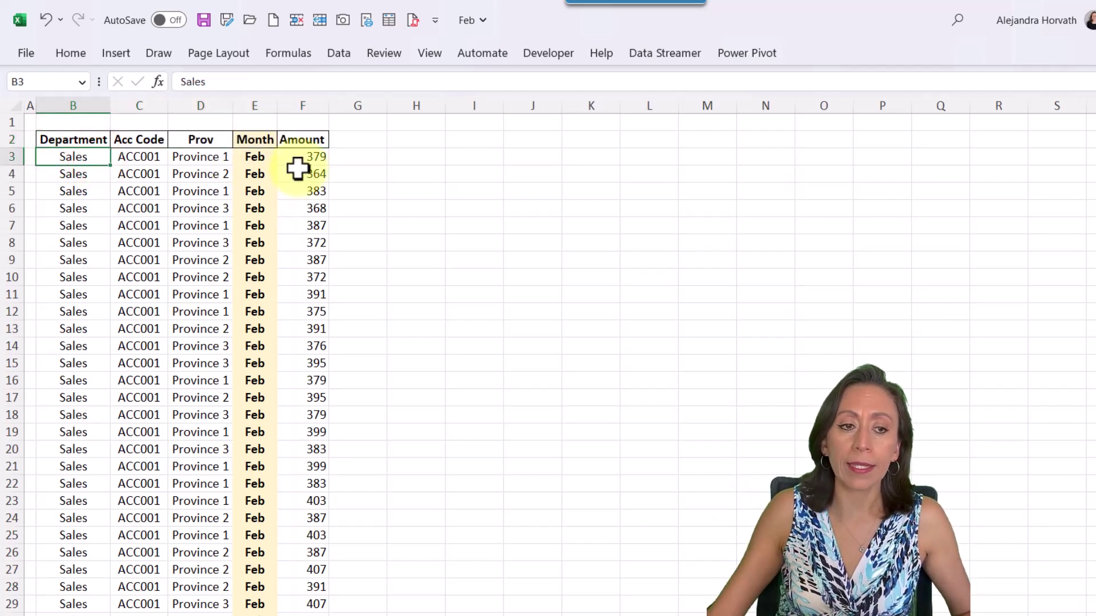
click(73, 104)
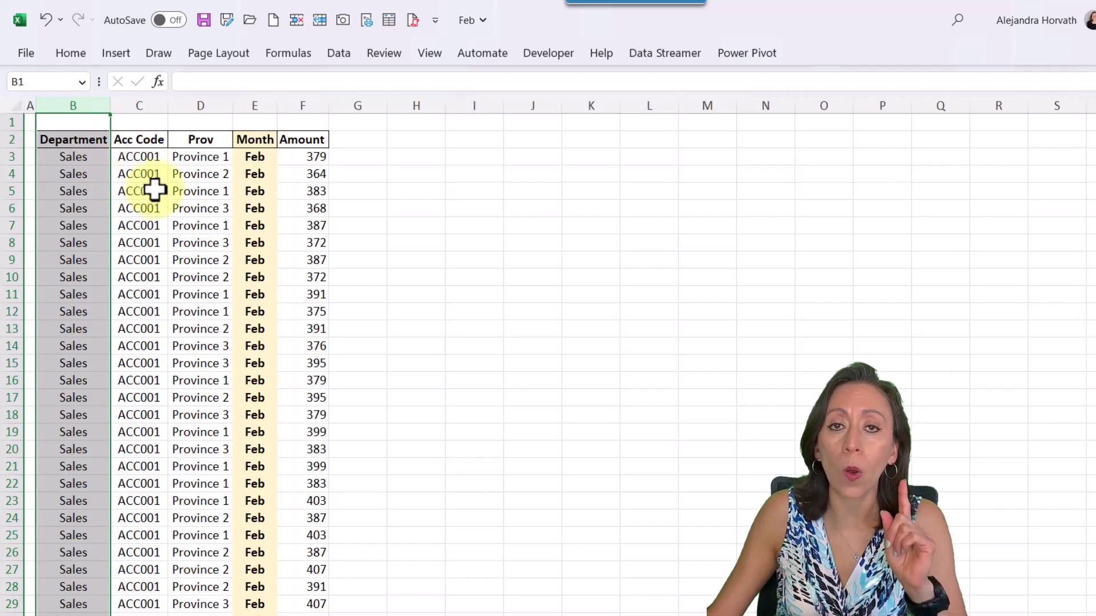
click(63, 140)
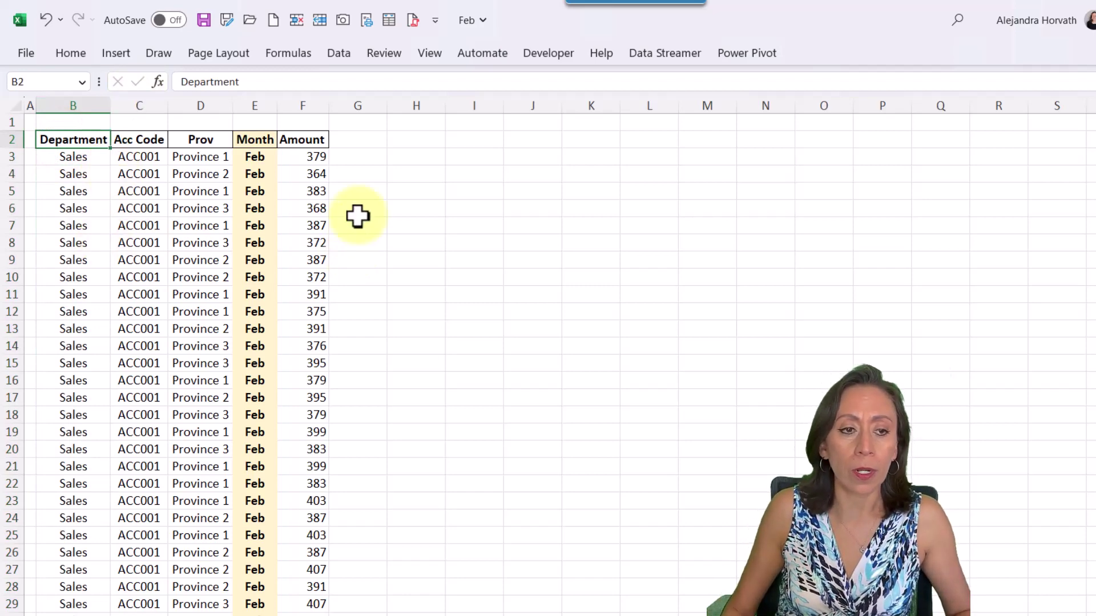
Find the last data row of the Feb workbook and return to the start of the sheet
key(ctrl+Down)
scroll(371, 211, down, 4)
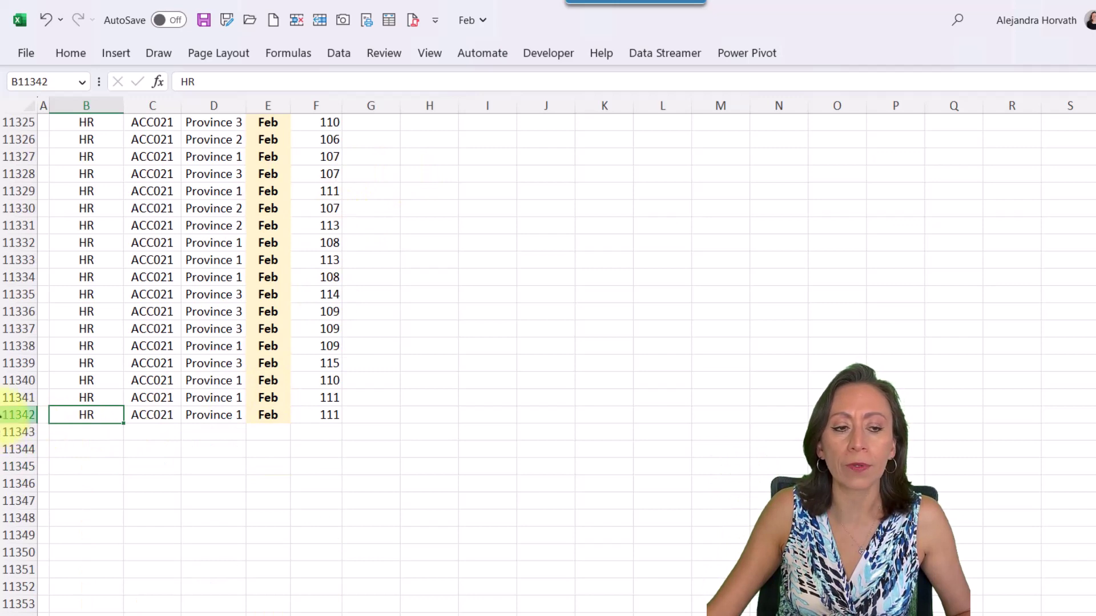
key(ctrl+Home)
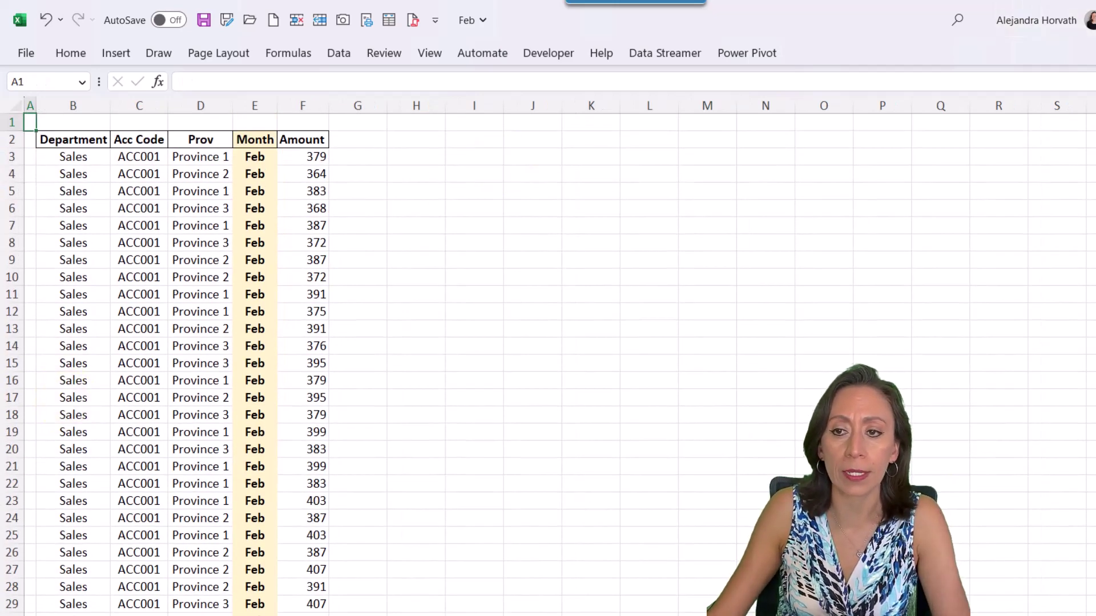
Switch to the Mar workbook and examine its Month and Amount columns and the two rows above the headers
key(ctrl+Page_Down)
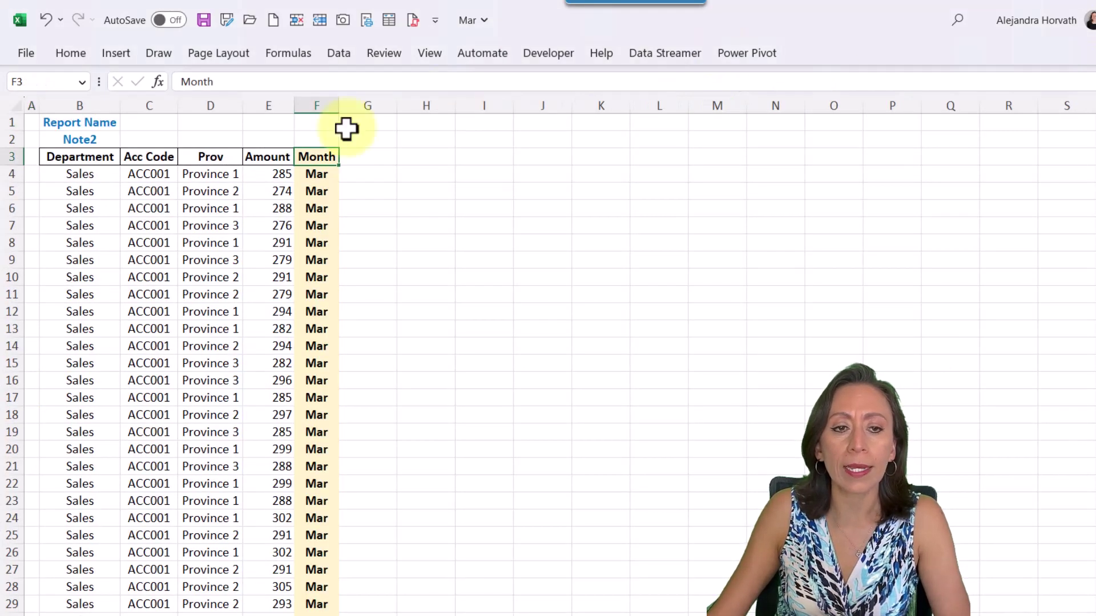
click(324, 190)
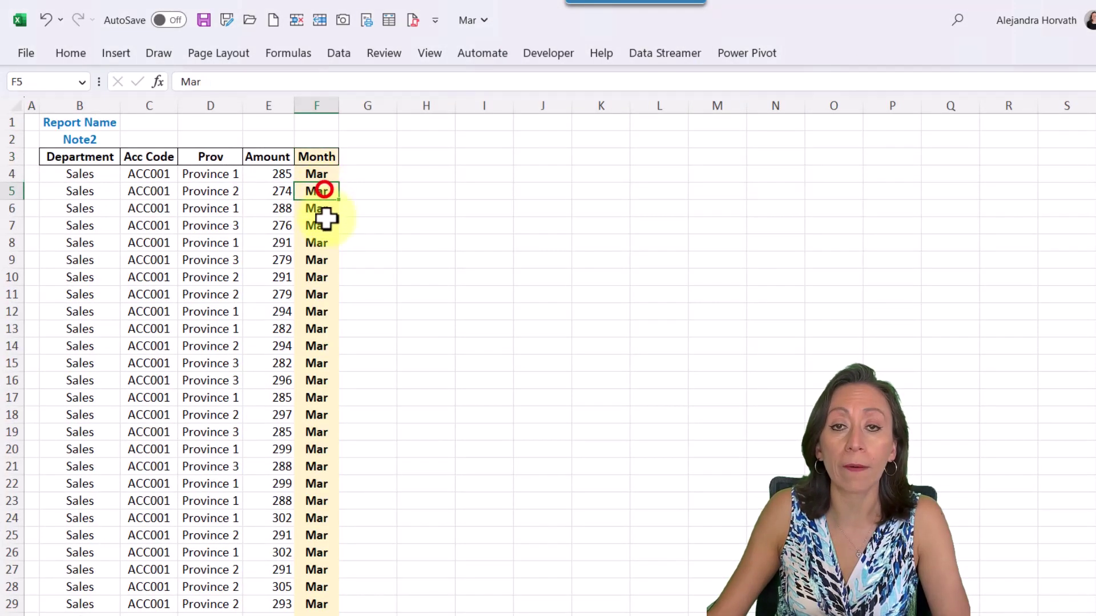
click(277, 190)
drag(11, 121, 9, 137)
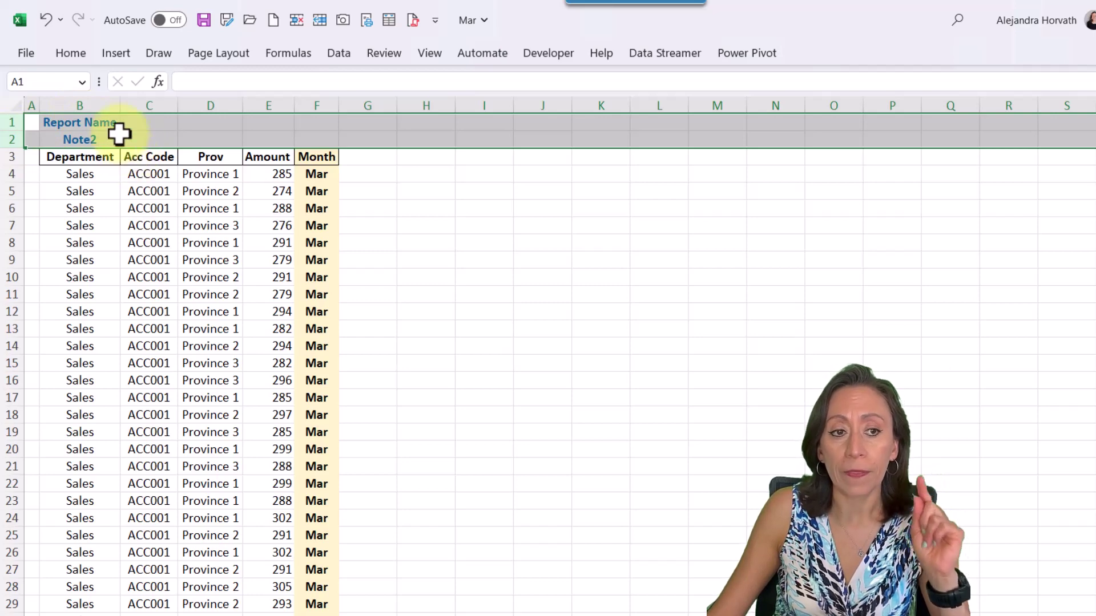
Find the last data row of the Mar workbook from its Department column
click(101, 155)
key(ctrl+Down)
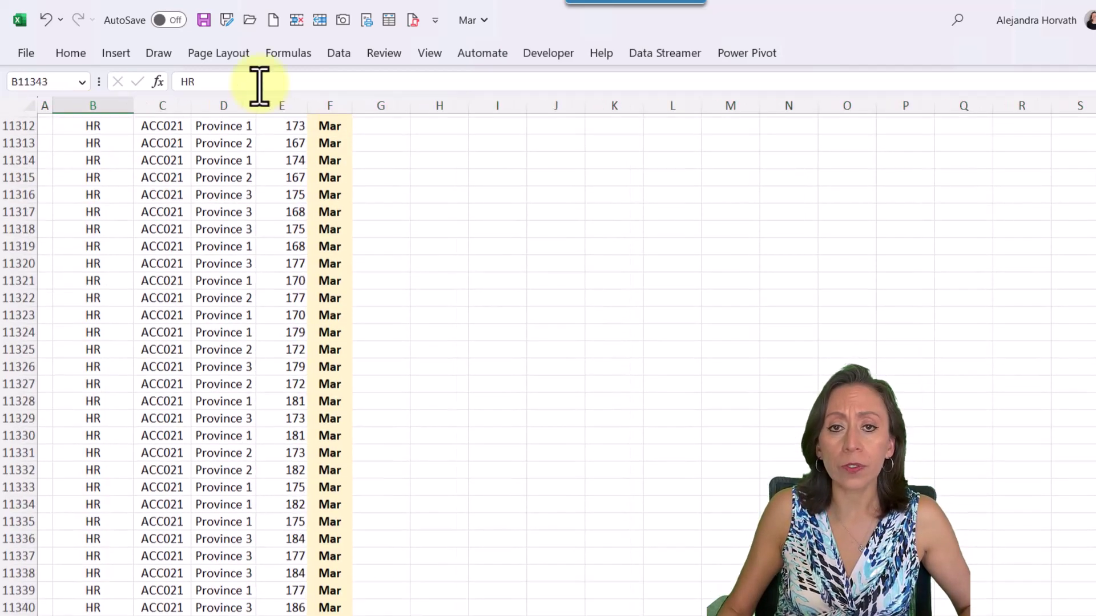
scroll(283, 279, down, 1)
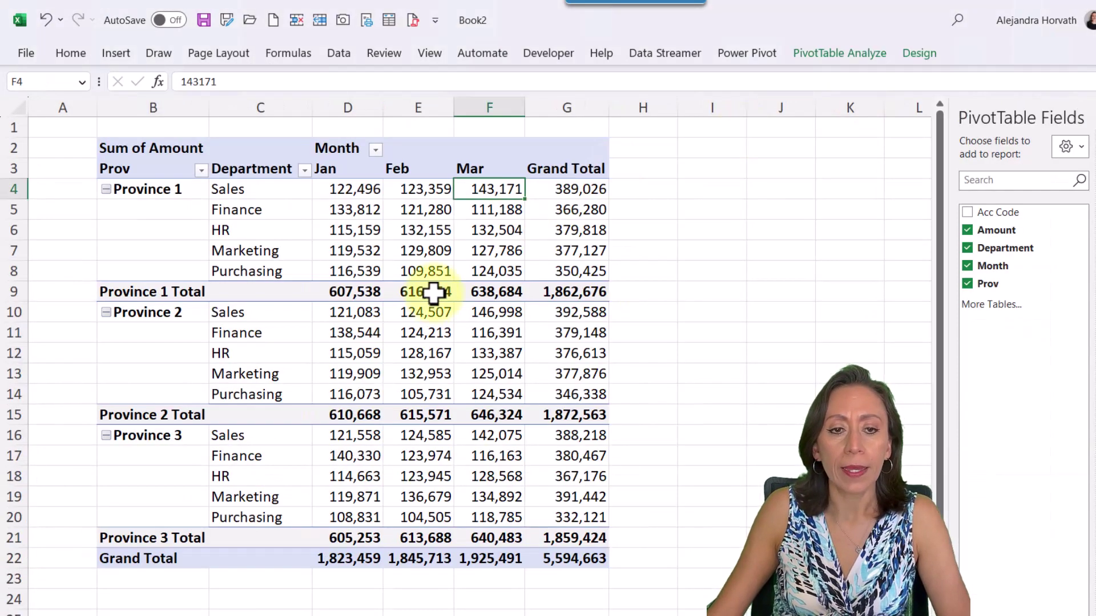
Return to the PivotTable workbook, then switch to File Explorer and open the Apr workbook from the Demo folder
click(431, 292)
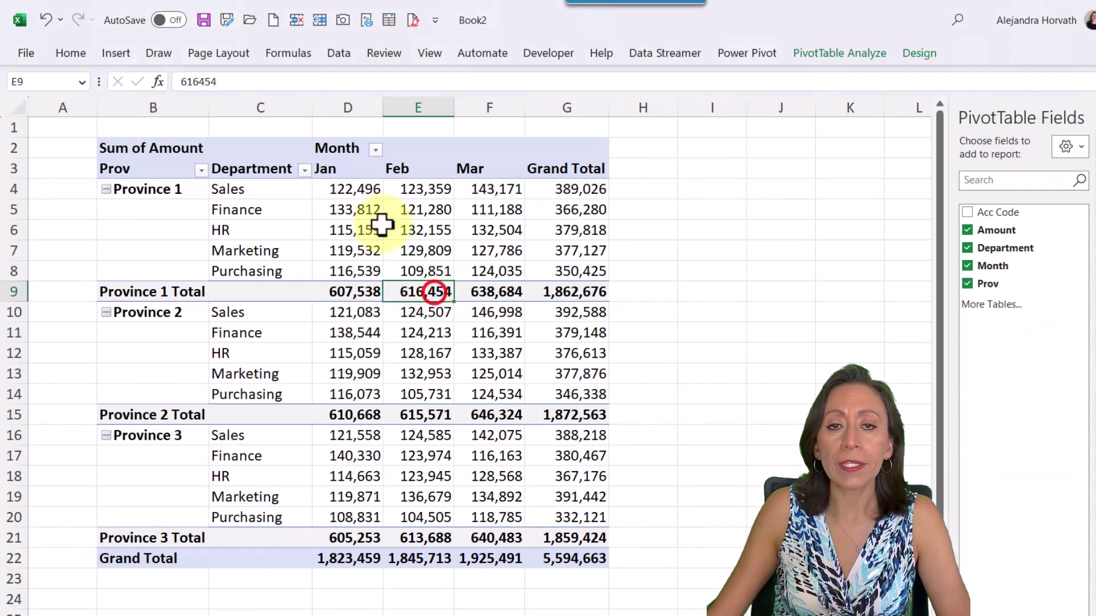
key(alt+Tab)
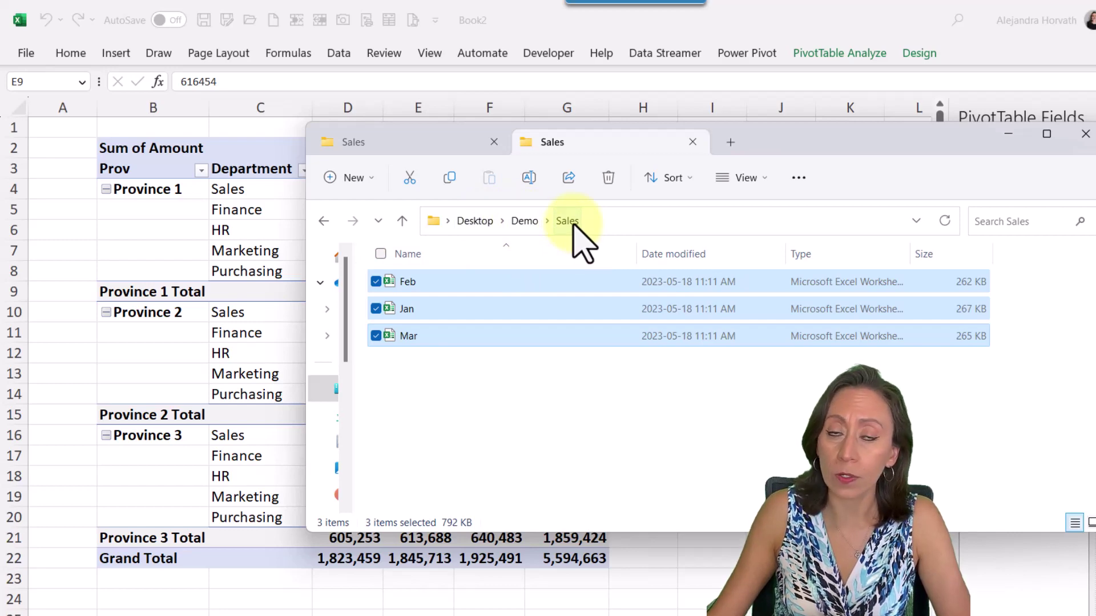
click(519, 220)
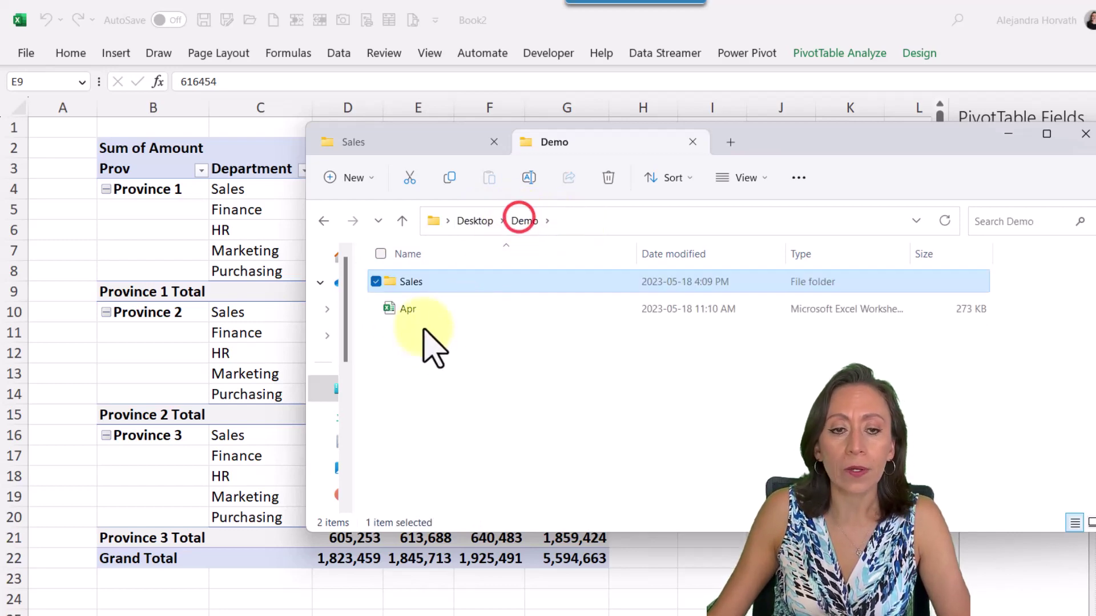
click(420, 311)
key(alt+Tab)
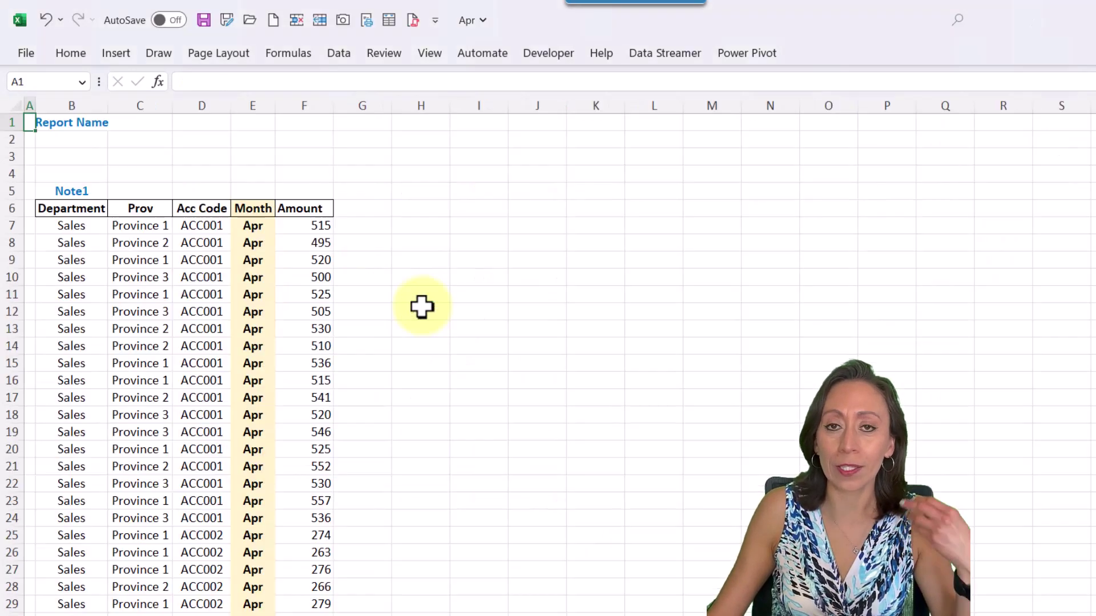
Examine the Apr workbook's column order and the five rows above its header row
click(182, 262)
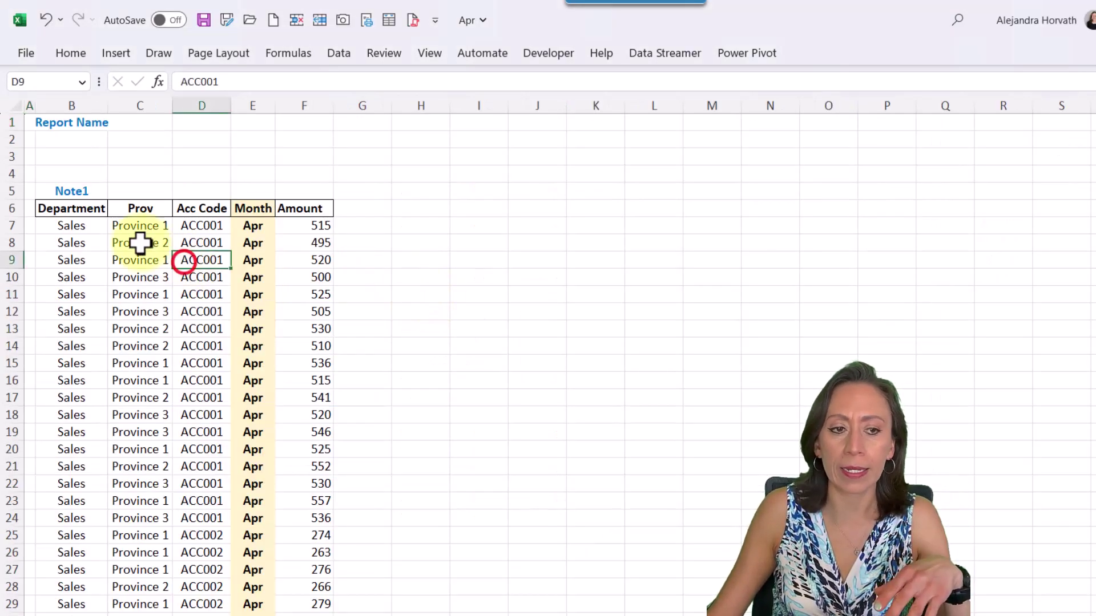
drag(13, 122, 6, 192)
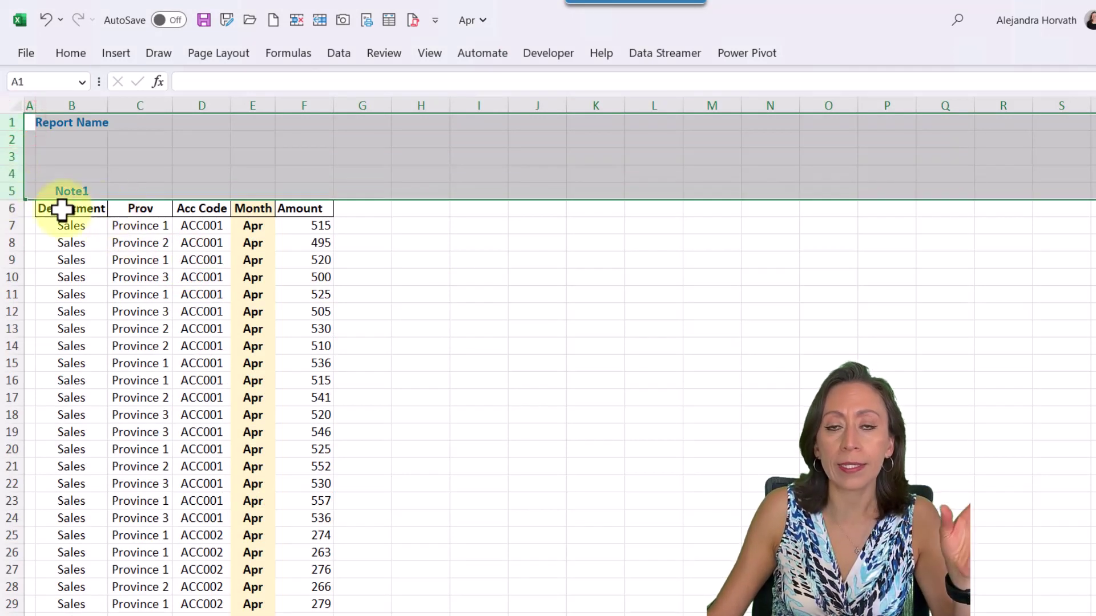
click(147, 228)
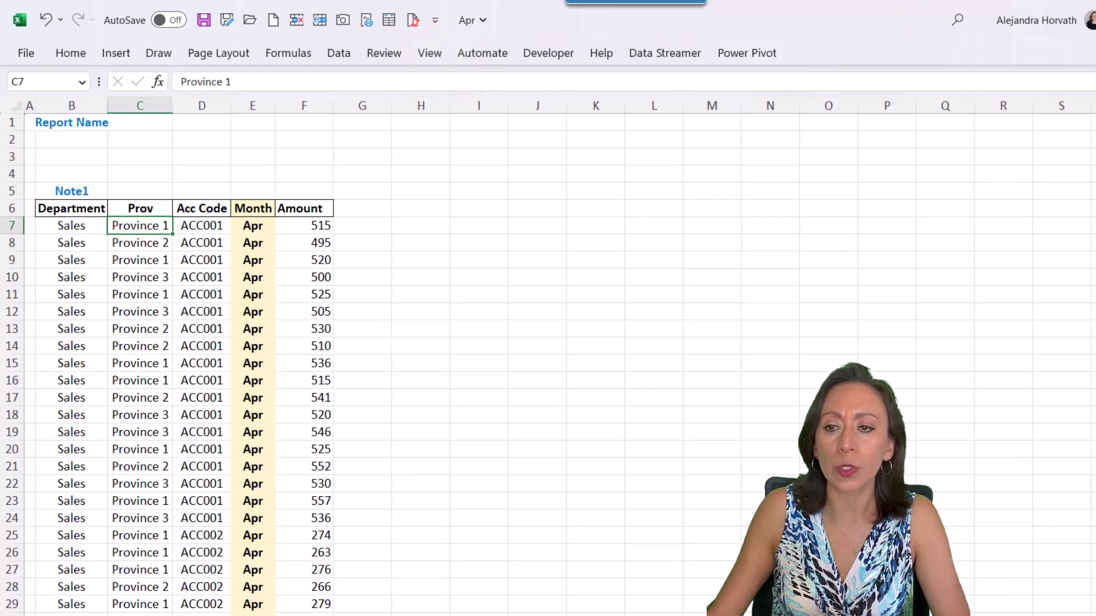
Switch from the Apr workbook to File Explorer and paste the Apr file into the Sales subfolder of Demo
key(alt+Tab)
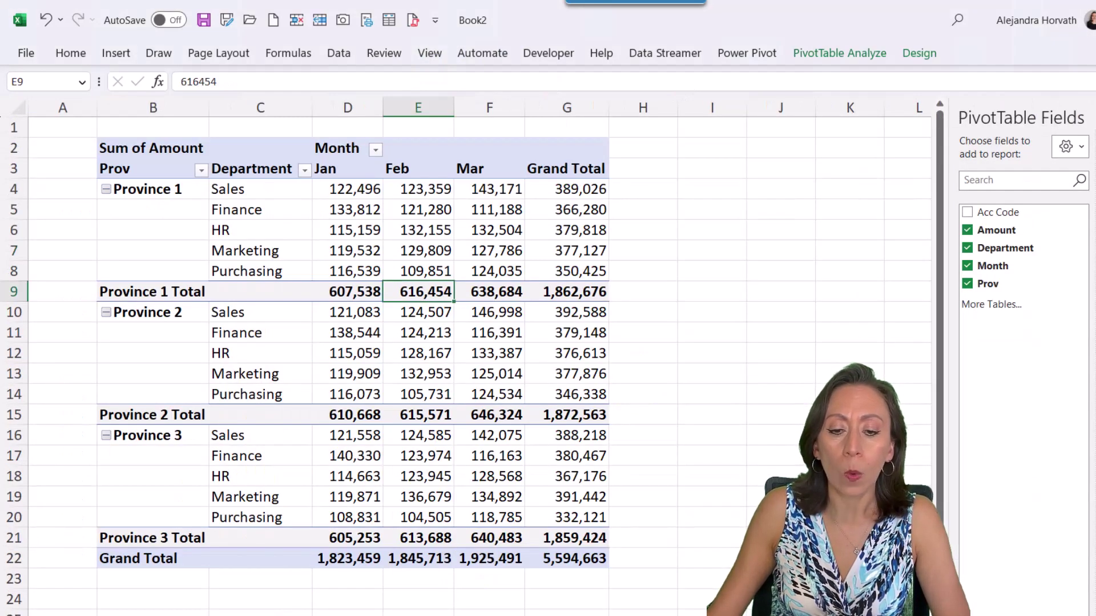
key(alt+Tab)
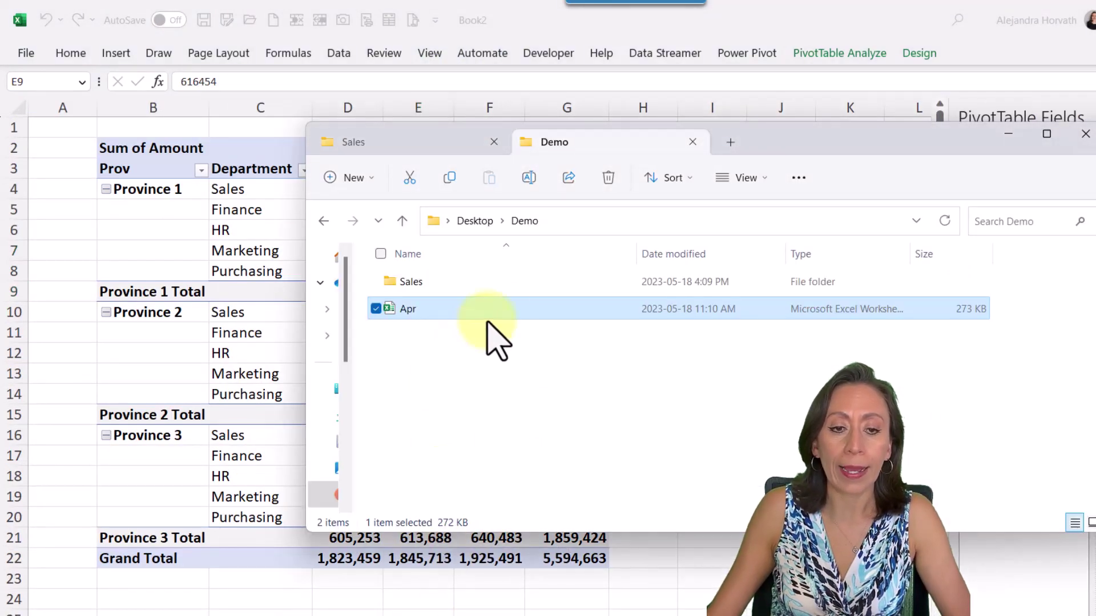
click(505, 308)
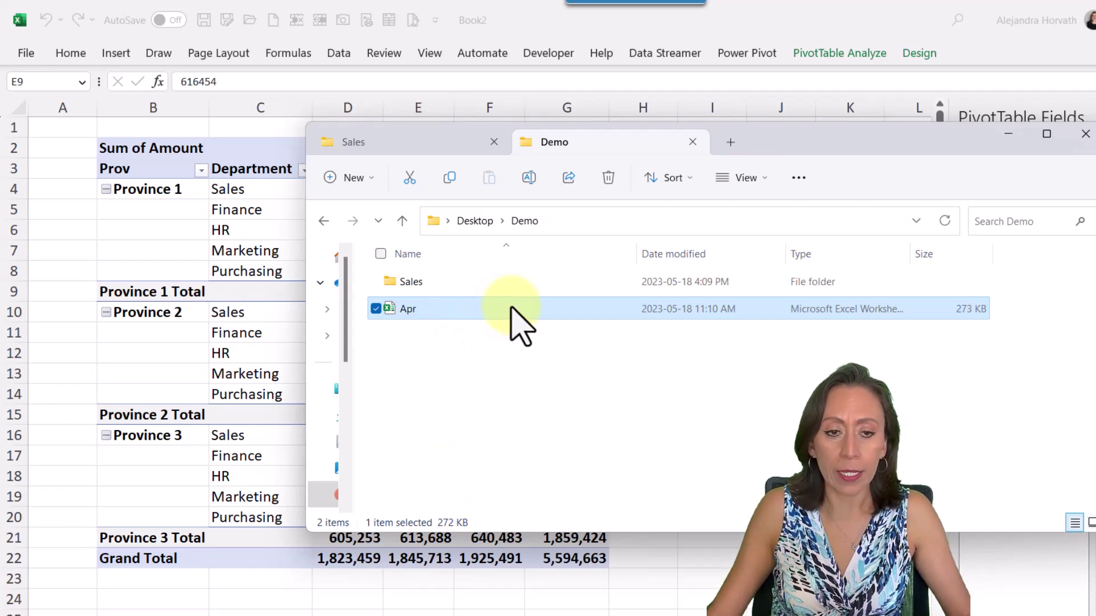
double_click(509, 281)
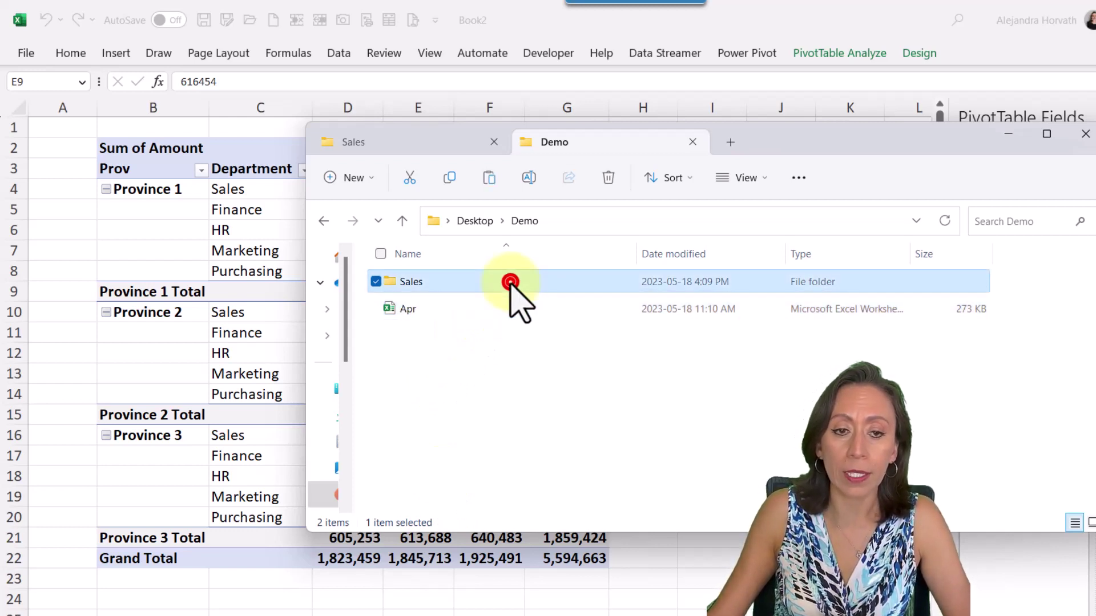
click(520, 393)
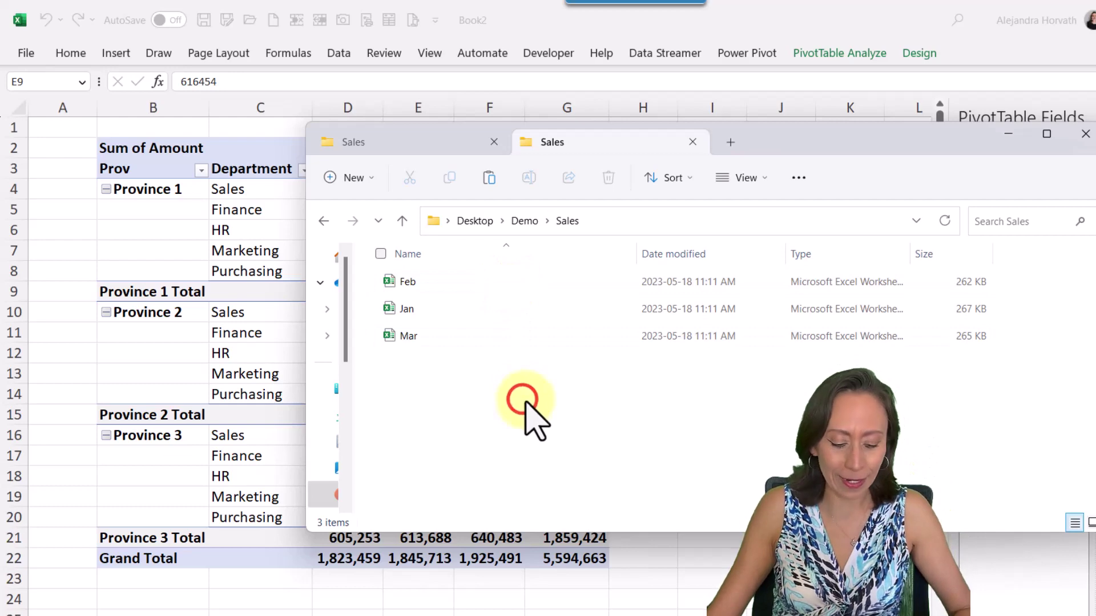
key(ctrl+v)
Return to the PivotTable workbook, refresh the PivotTable and check its Apr column
click(243, 399)
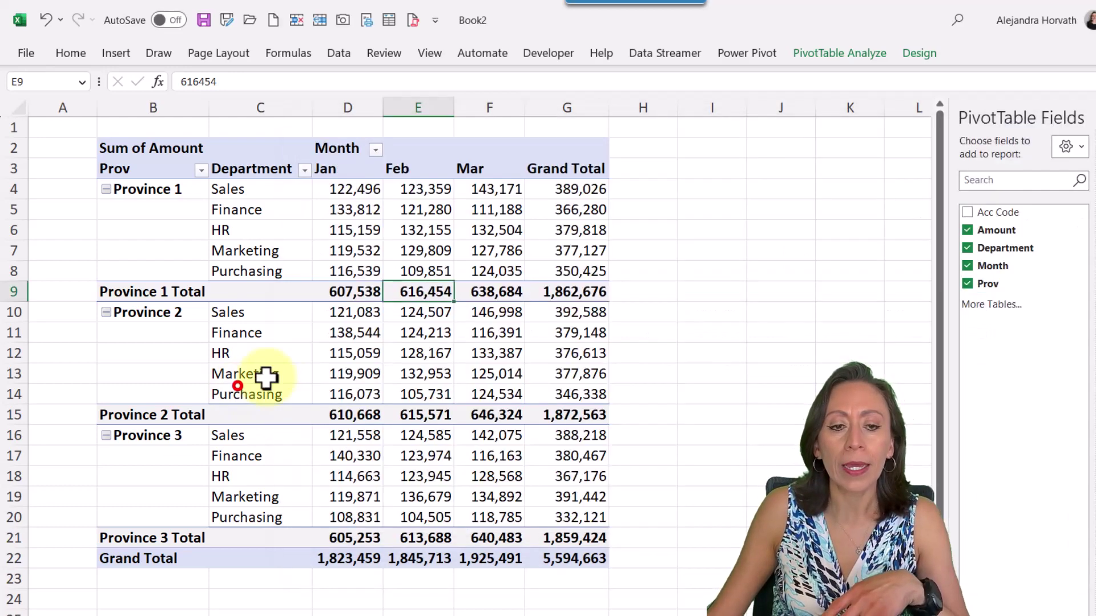
right_click(360, 333)
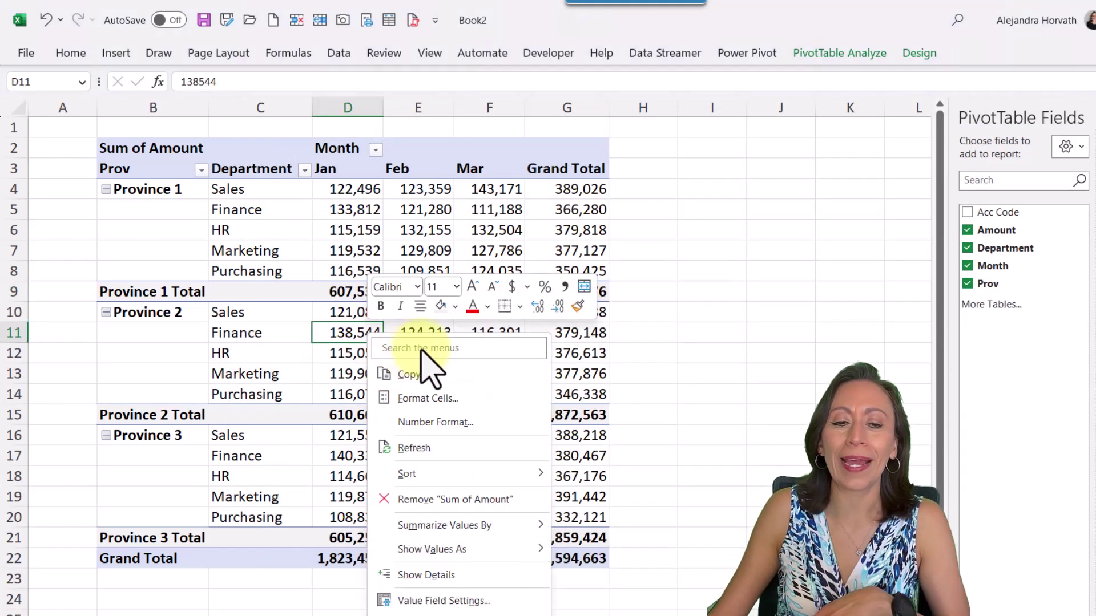
click(426, 451)
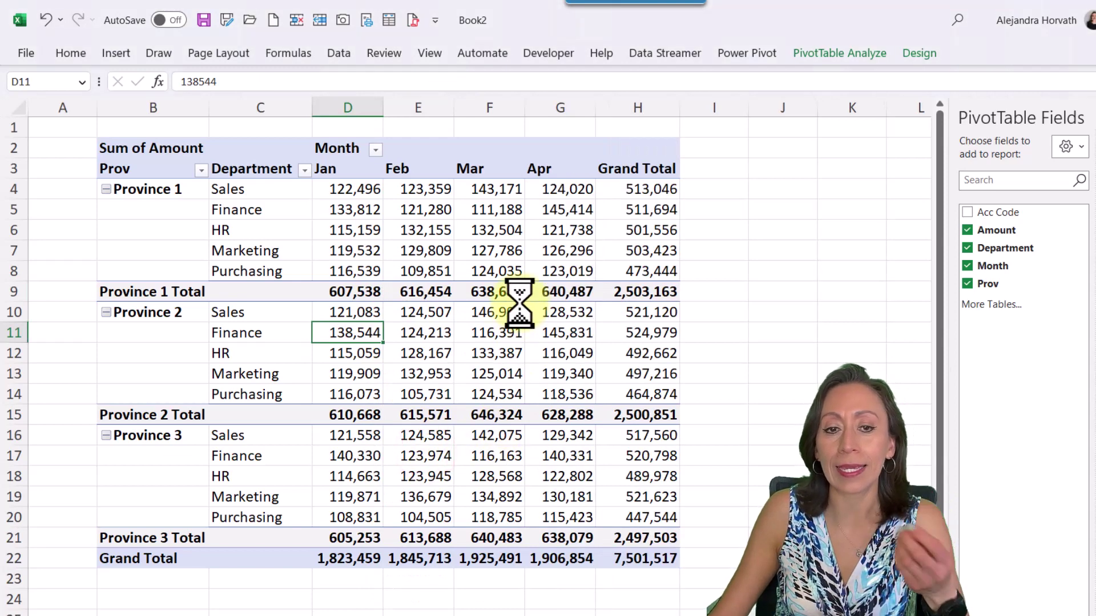
click(551, 103)
click(573, 219)
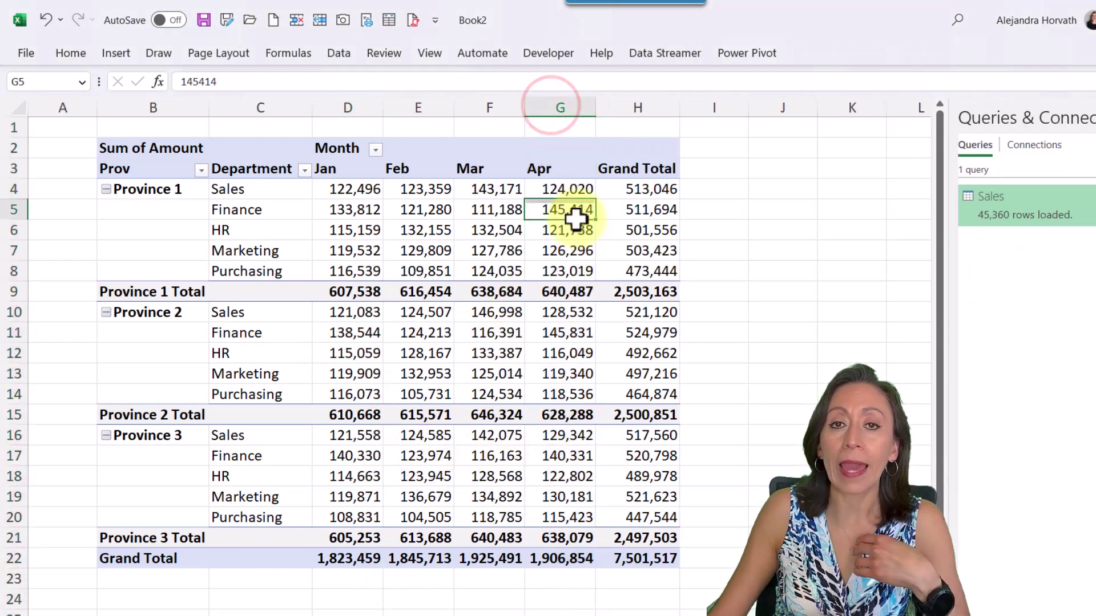
mouse_move(677, 203)
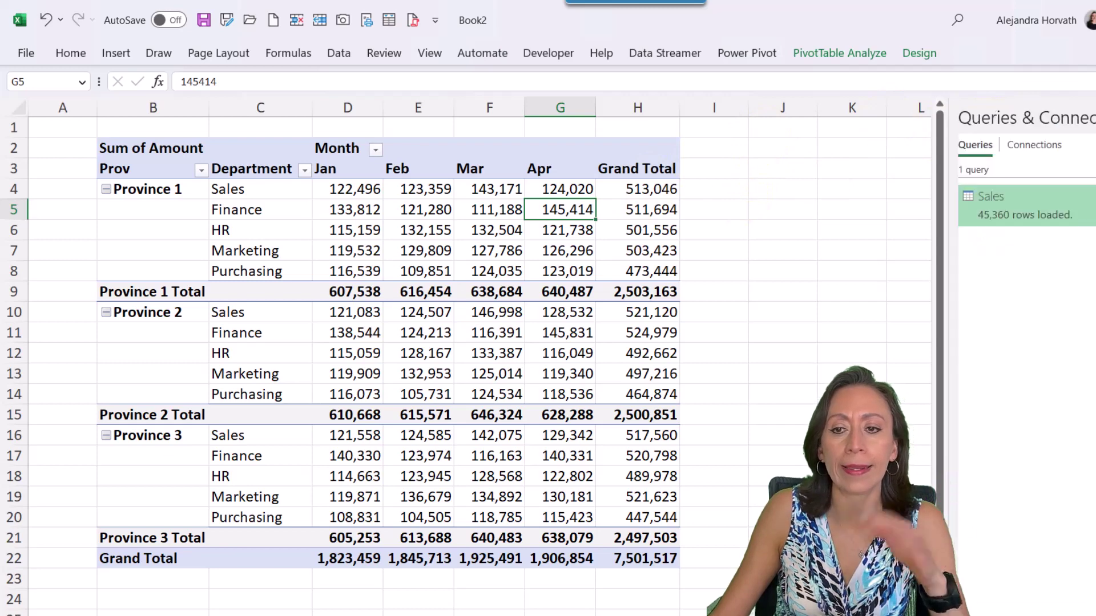
Leave the finished PivotTable and create a new blank workbook
key(ctrl+a)
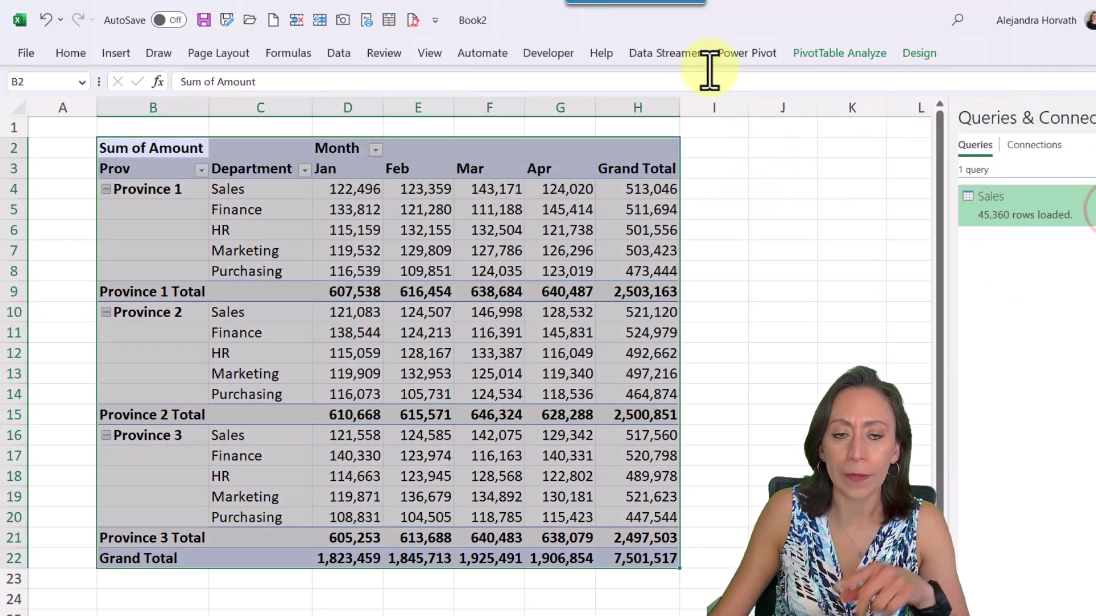
click(272, 20)
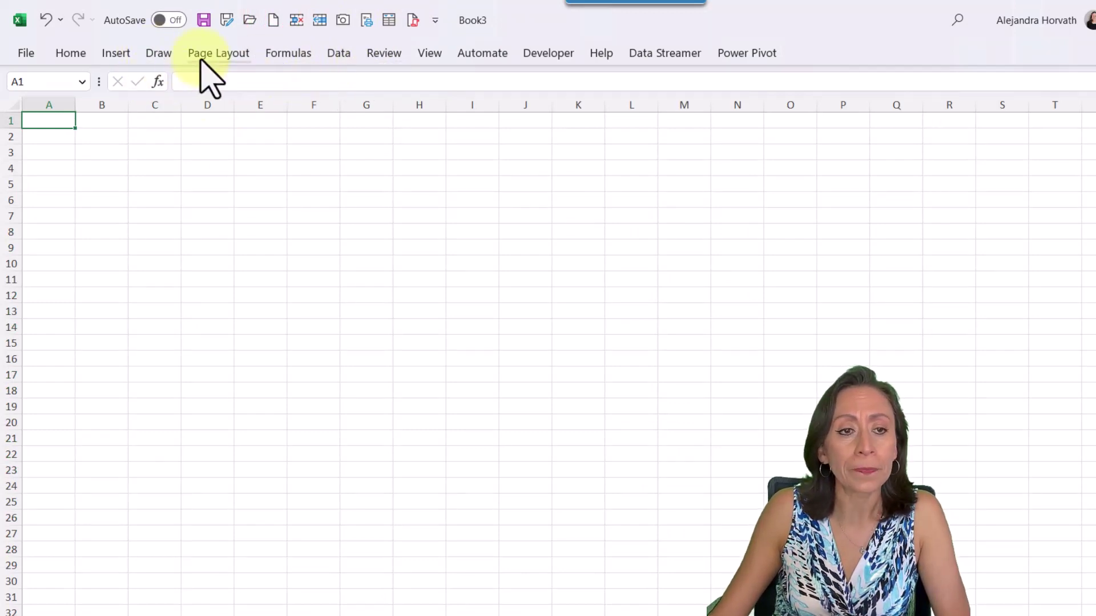
click(337, 54)
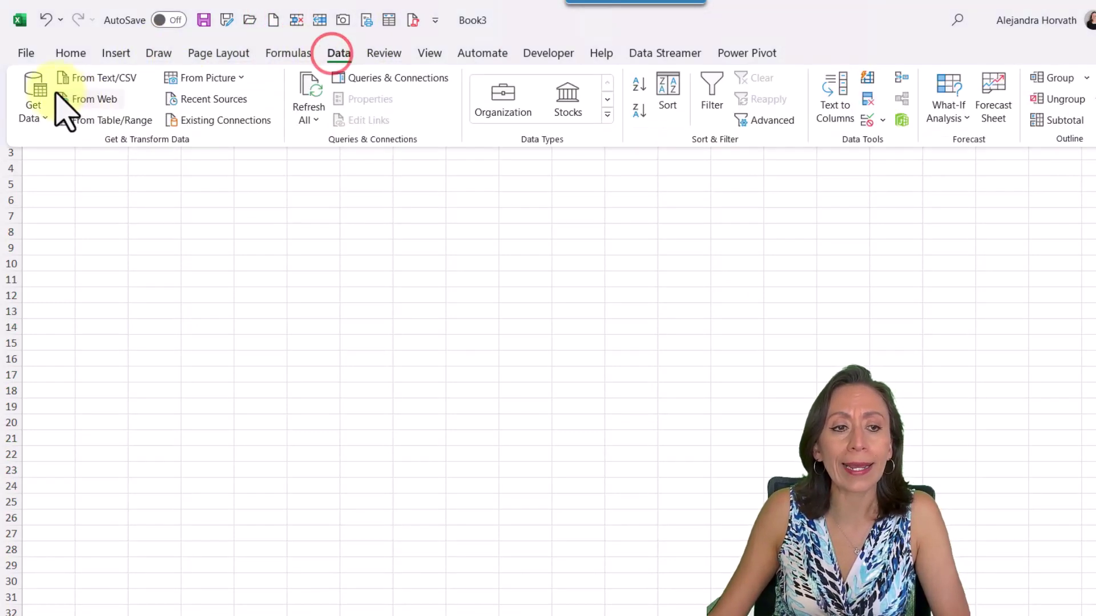
click(34, 108)
click(52, 149)
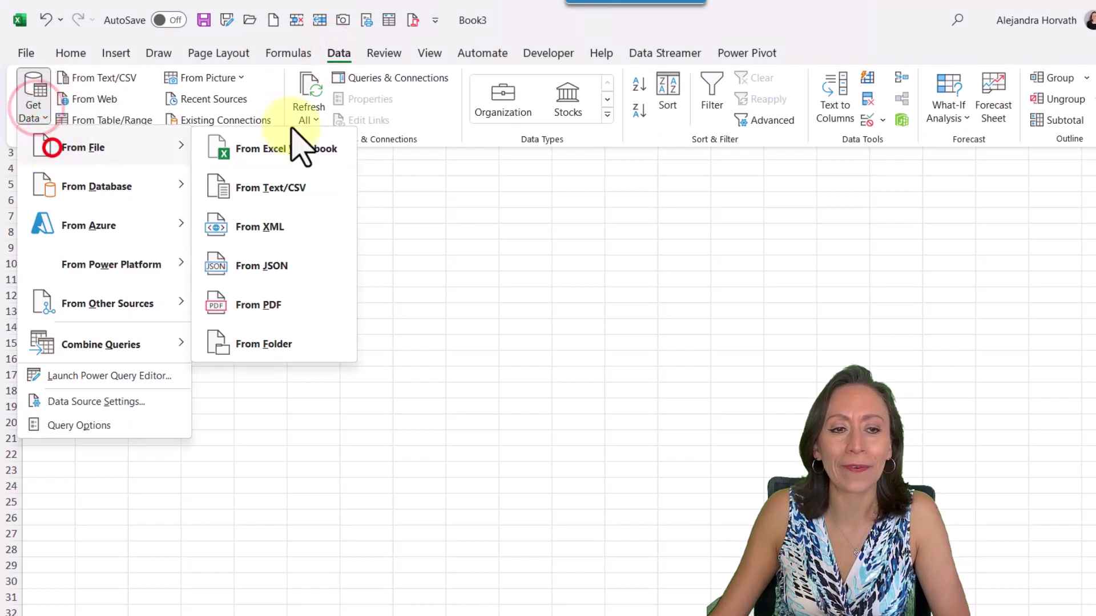
click(289, 341)
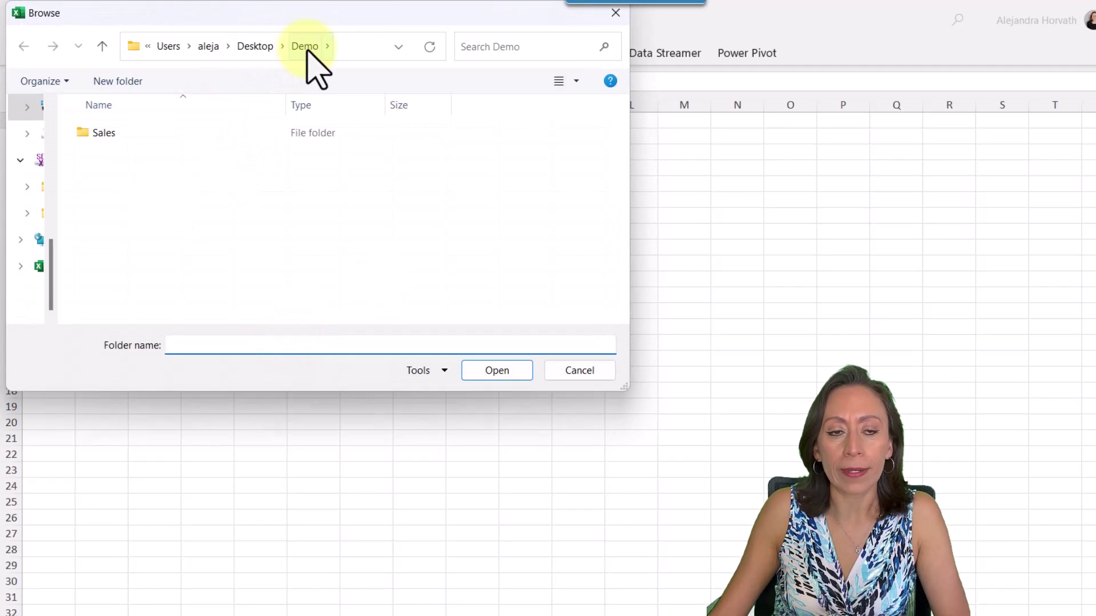
click(84, 129)
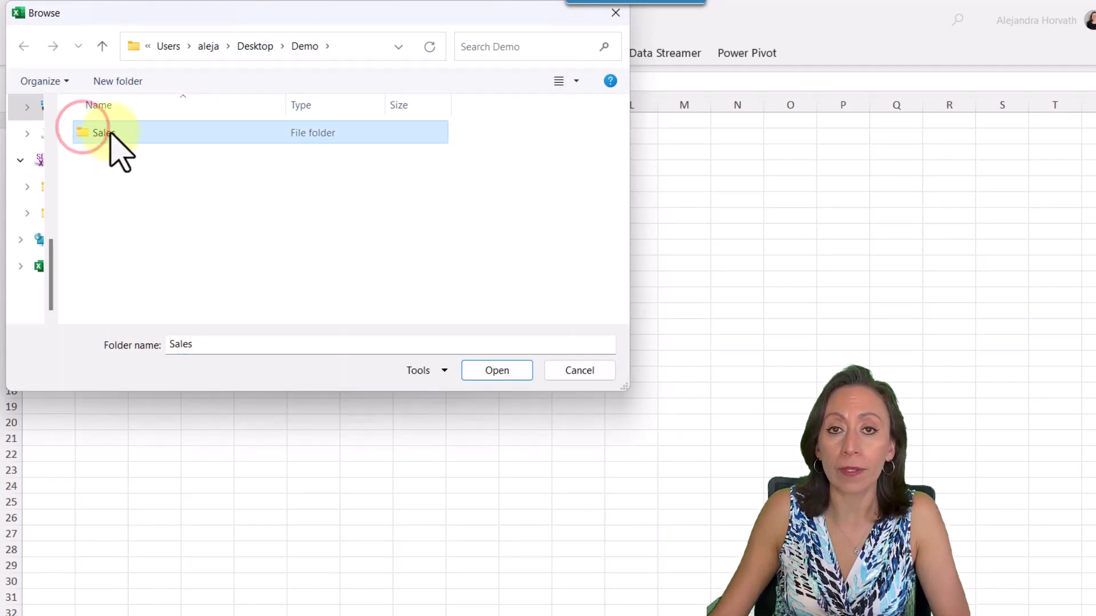
double_click(110, 132)
click(498, 371)
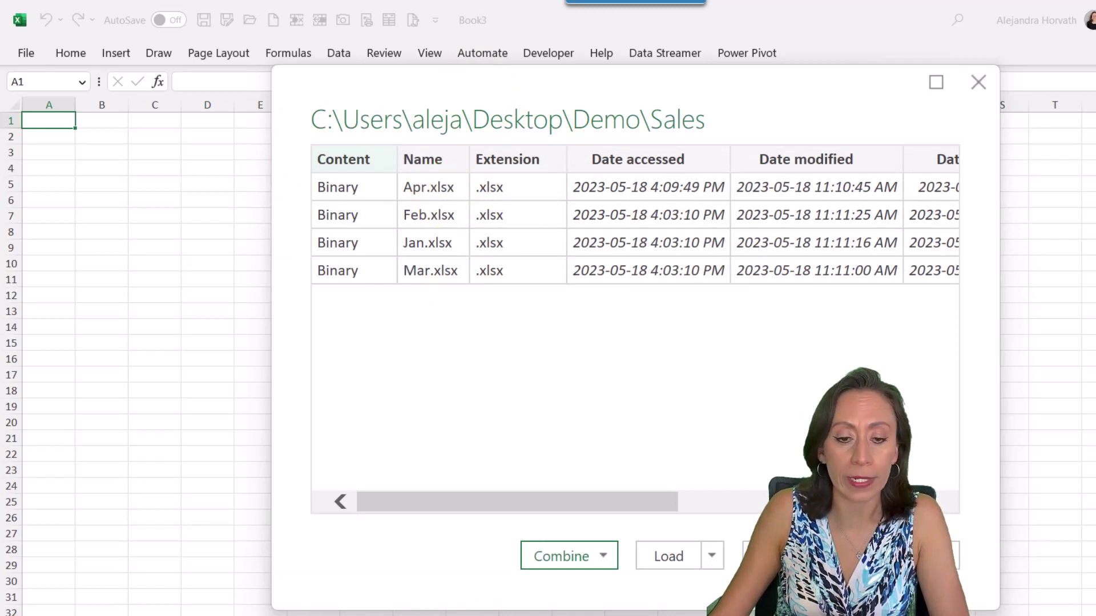
Delete the Apr file from the Sales folder in File Explorer, then return to Excel and close the outdated folder preview
key(alt+Tab)
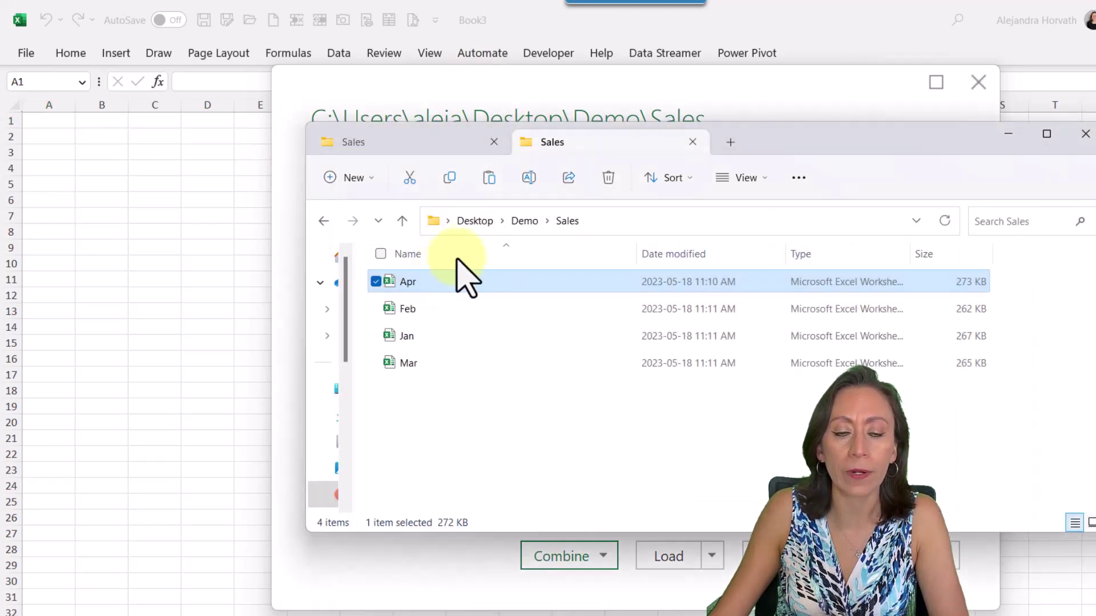
key(Delete)
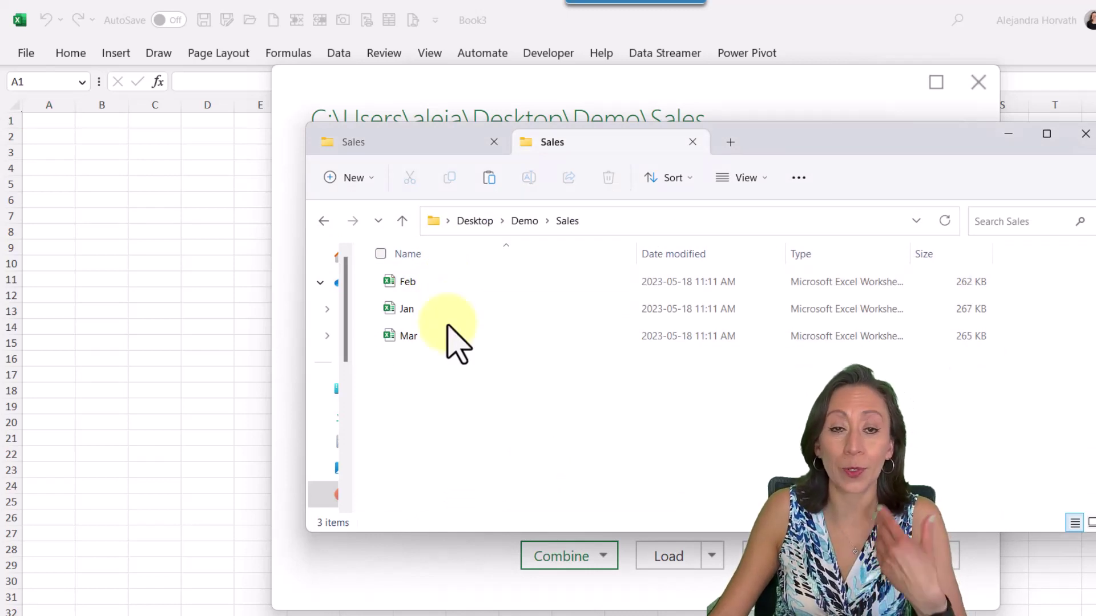
click(447, 93)
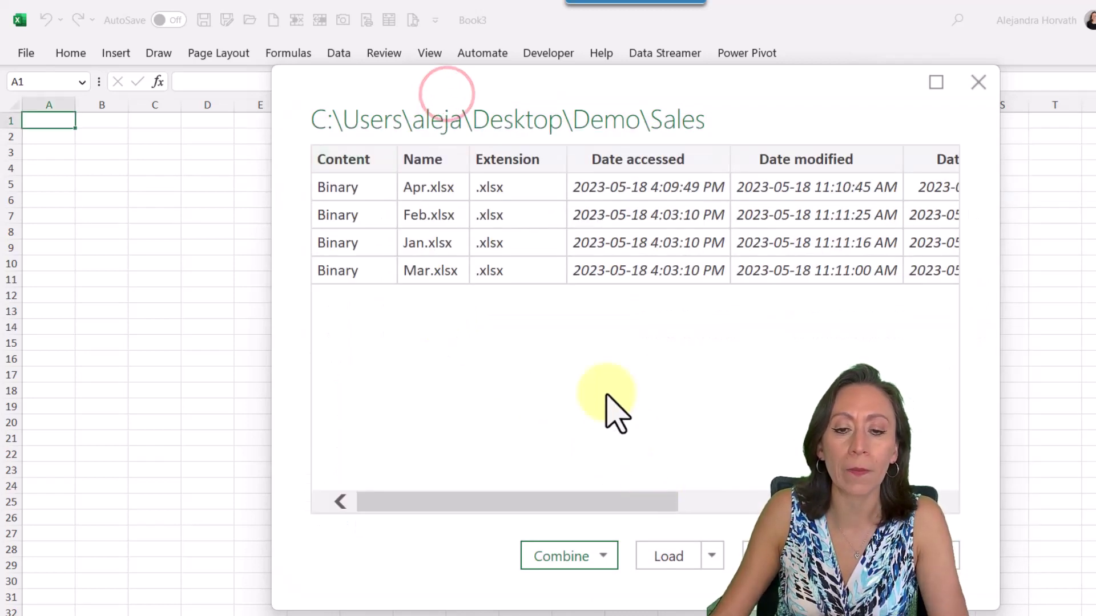
click(597, 377)
click(978, 82)
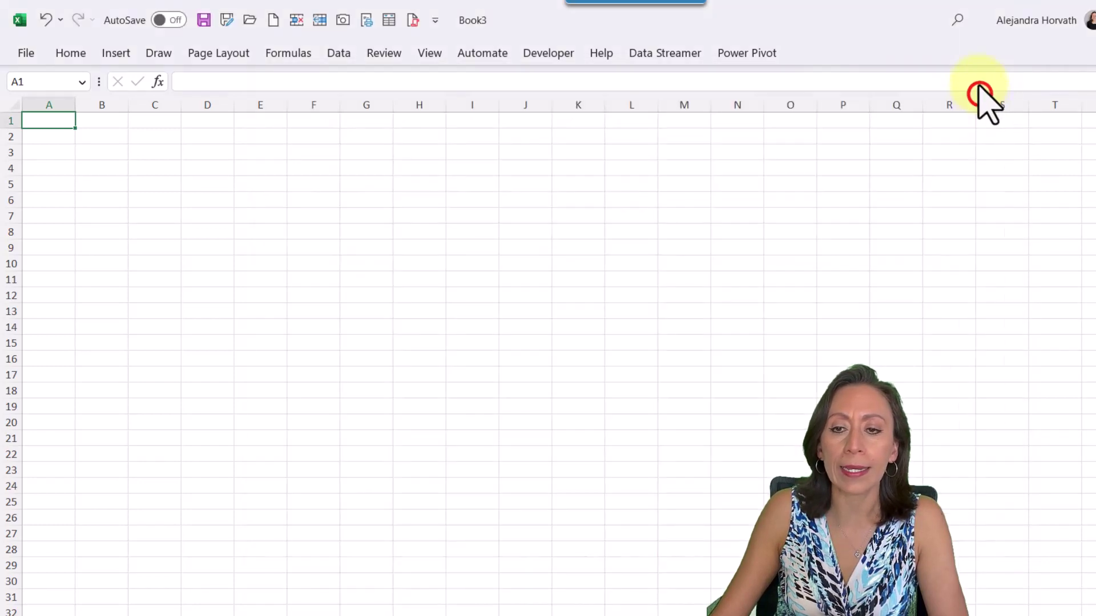
Connect the blank workbook to the Sales folder inside Demo as a From Folder data source
click(338, 56)
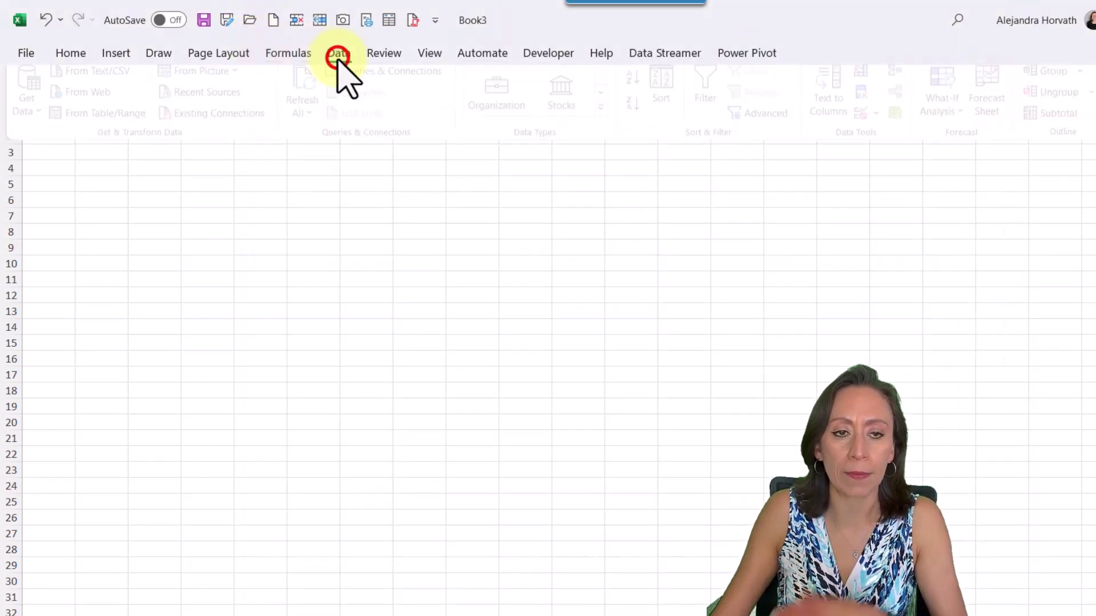
click(41, 118)
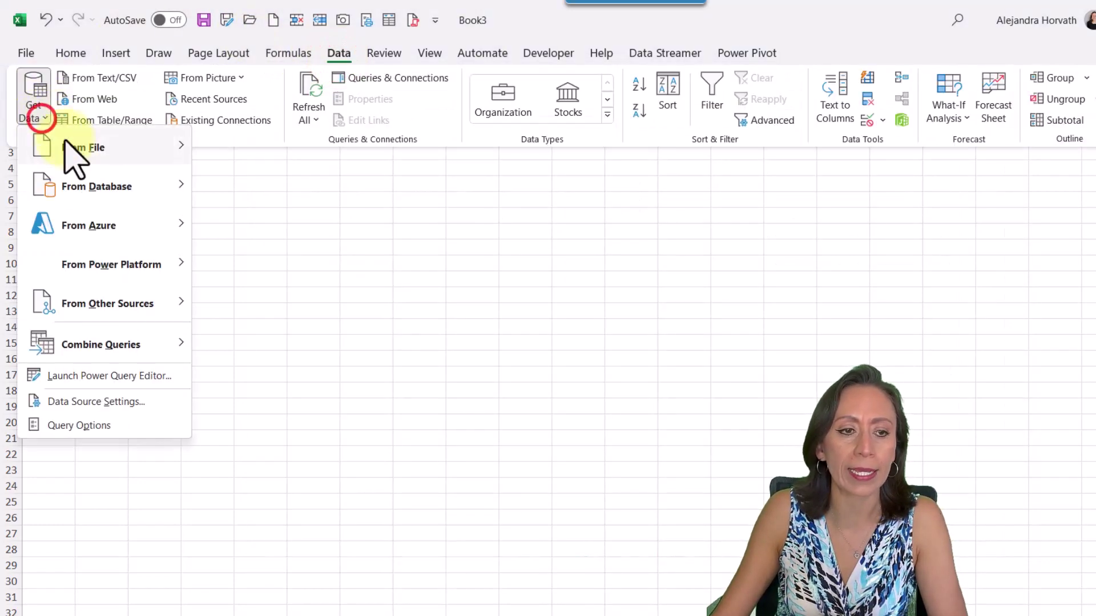
click(95, 148)
click(269, 343)
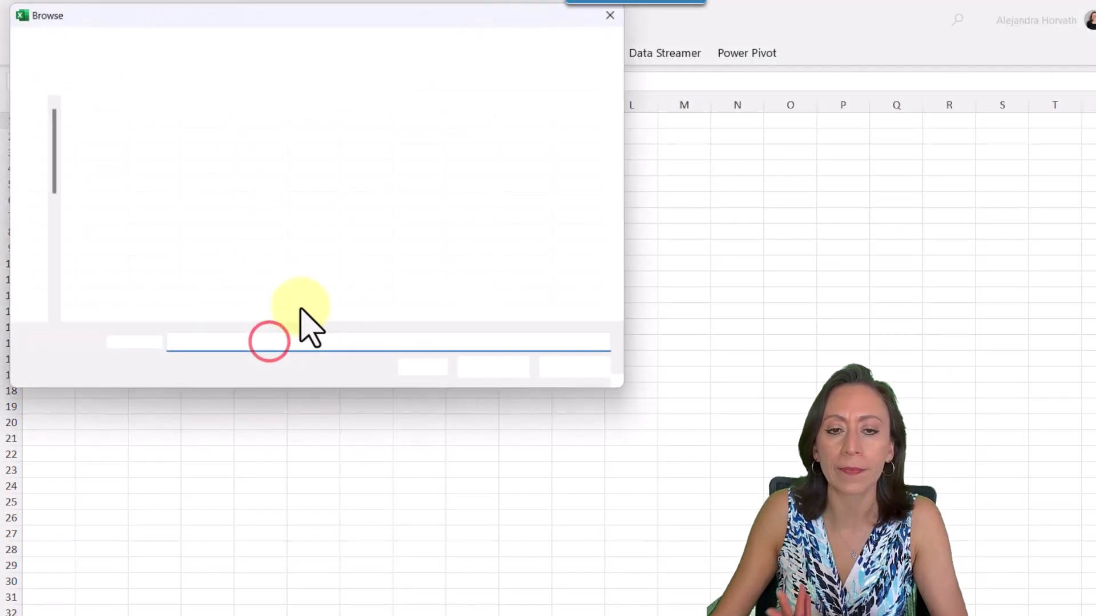
click(199, 141)
double_click(199, 141)
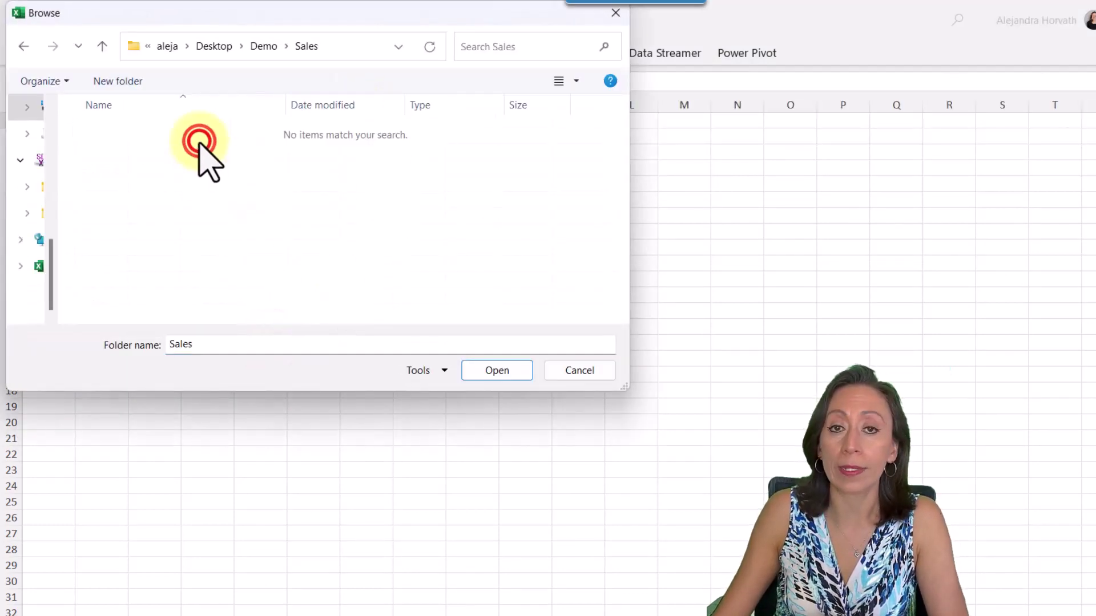
click(482, 370)
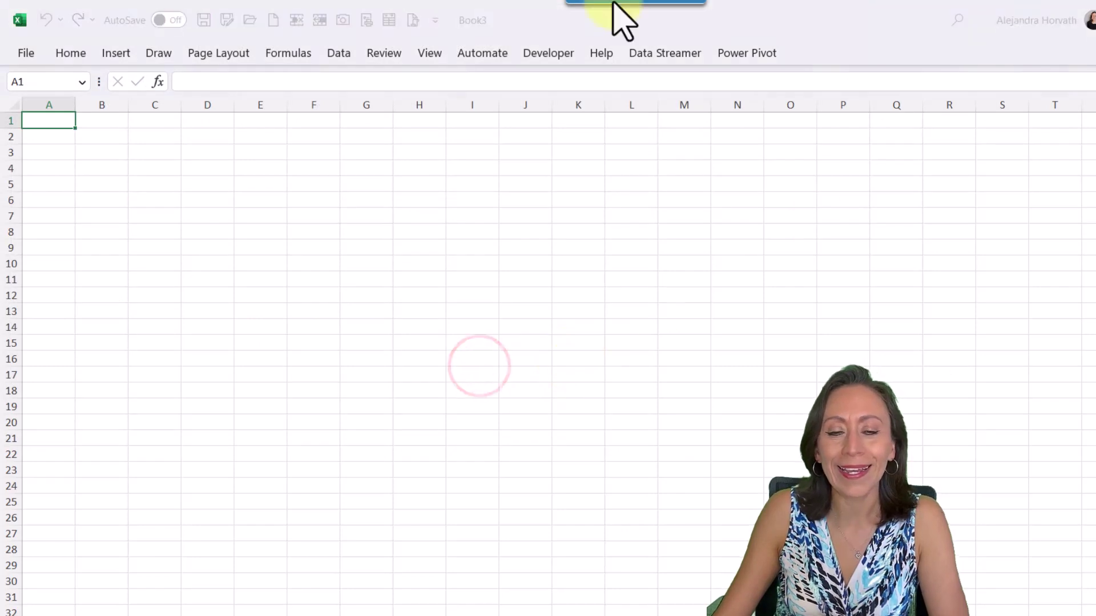
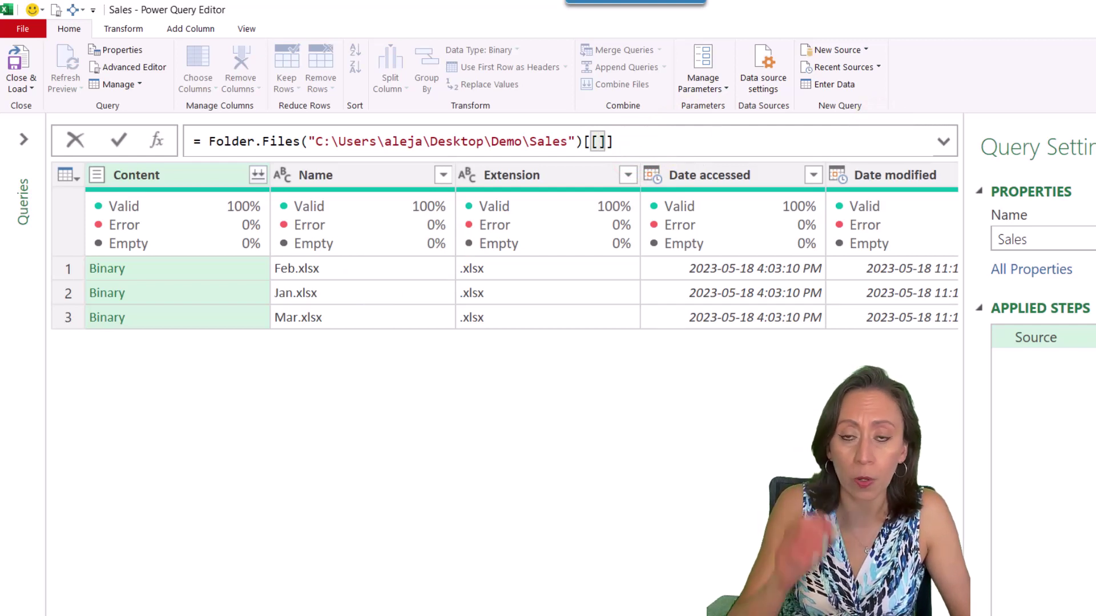
Complete the Source formula with [[Content]] to keep only the Content column, and preview each of its binary files
text(Content)
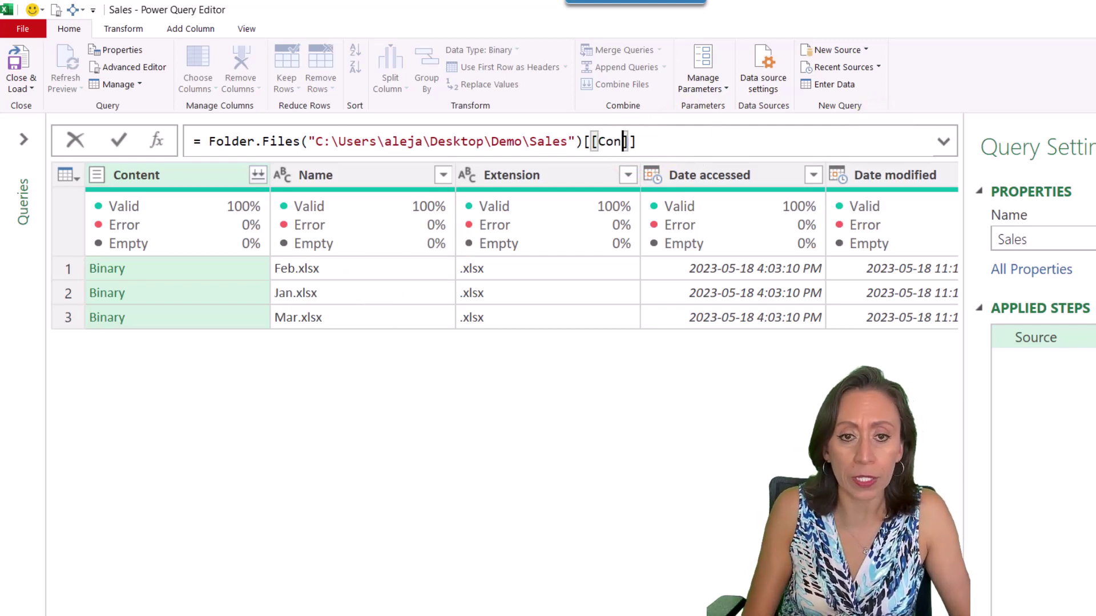
key(Return)
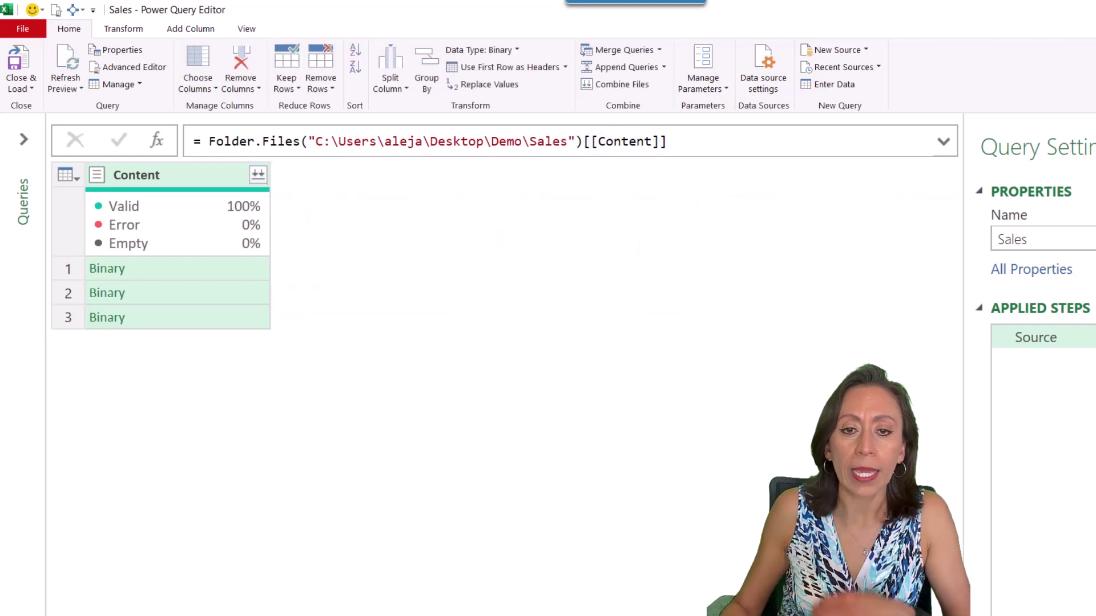
click(251, 270)
click(251, 293)
click(249, 317)
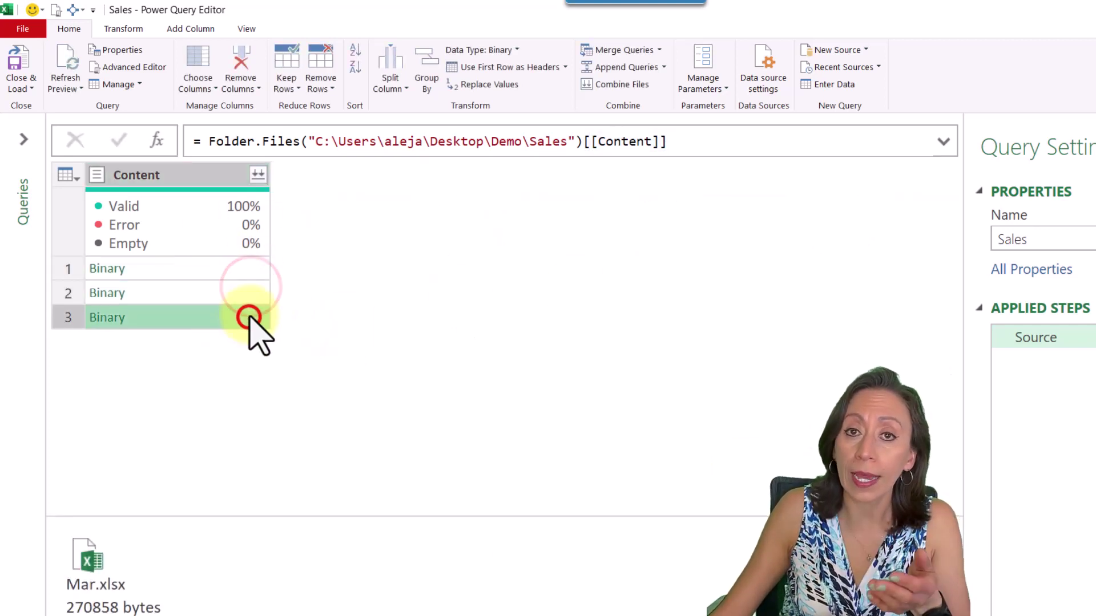
Add a custom step after Source and begin its formula as Table.TransformColumns (Source,
click(156, 140)
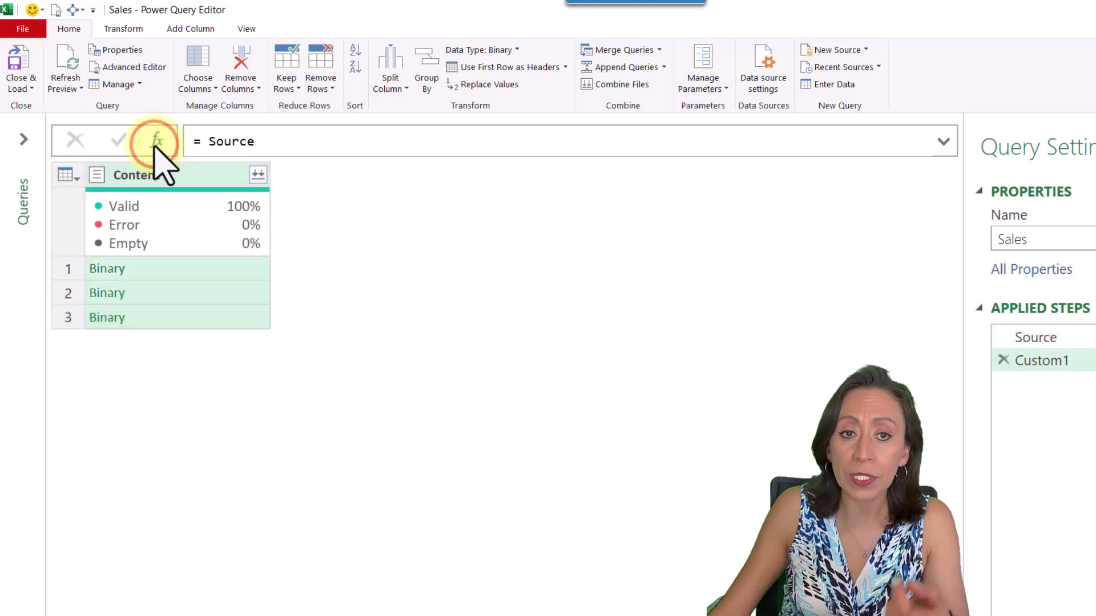
click(202, 141)
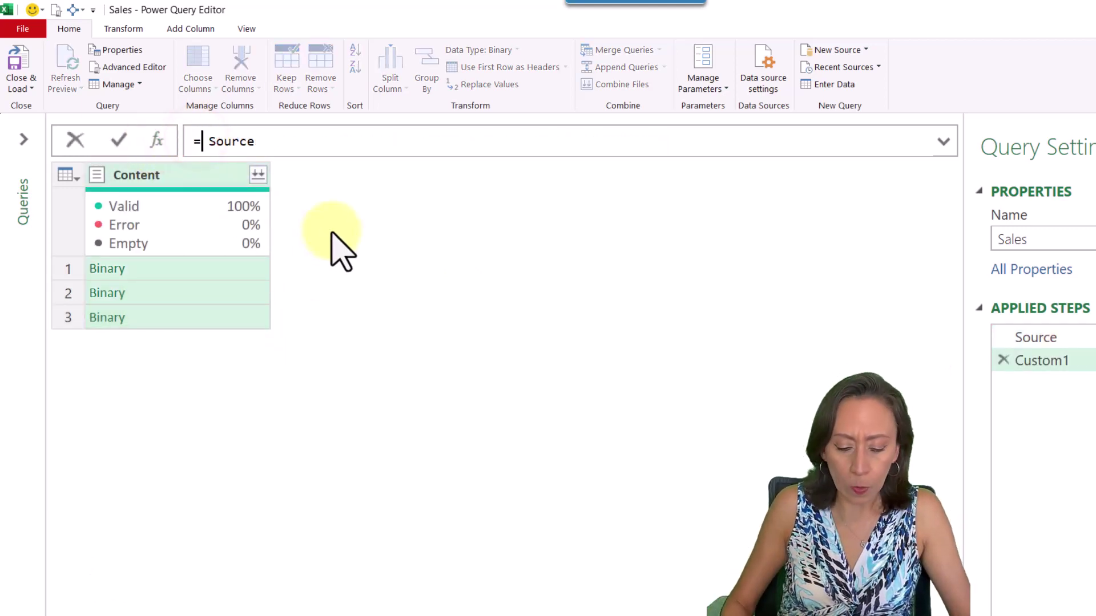
text(tab)
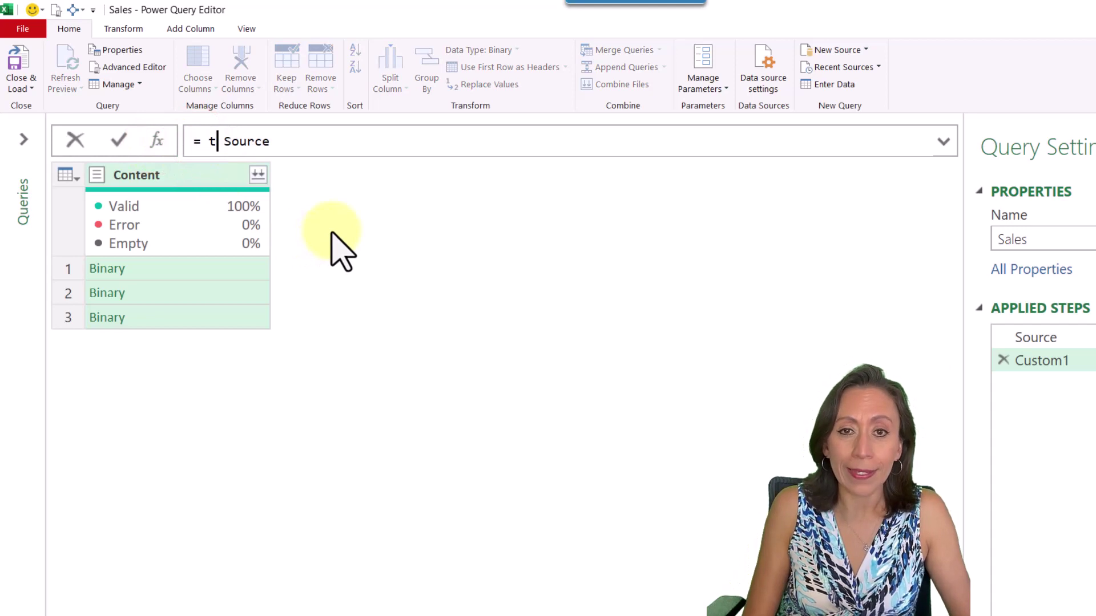
text(trco)
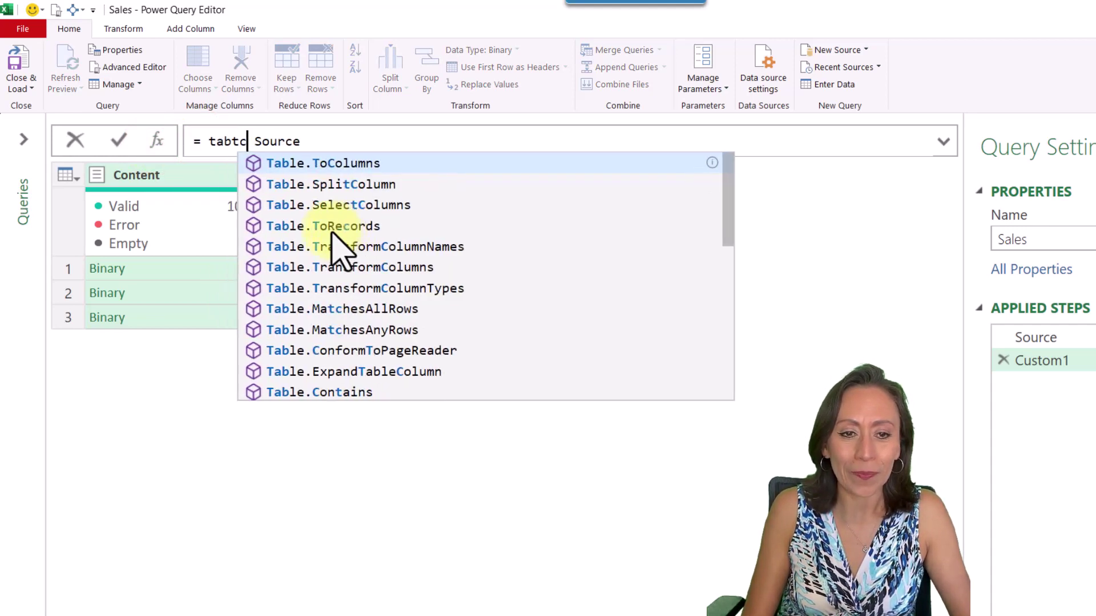
key(Tab)
key(Right)
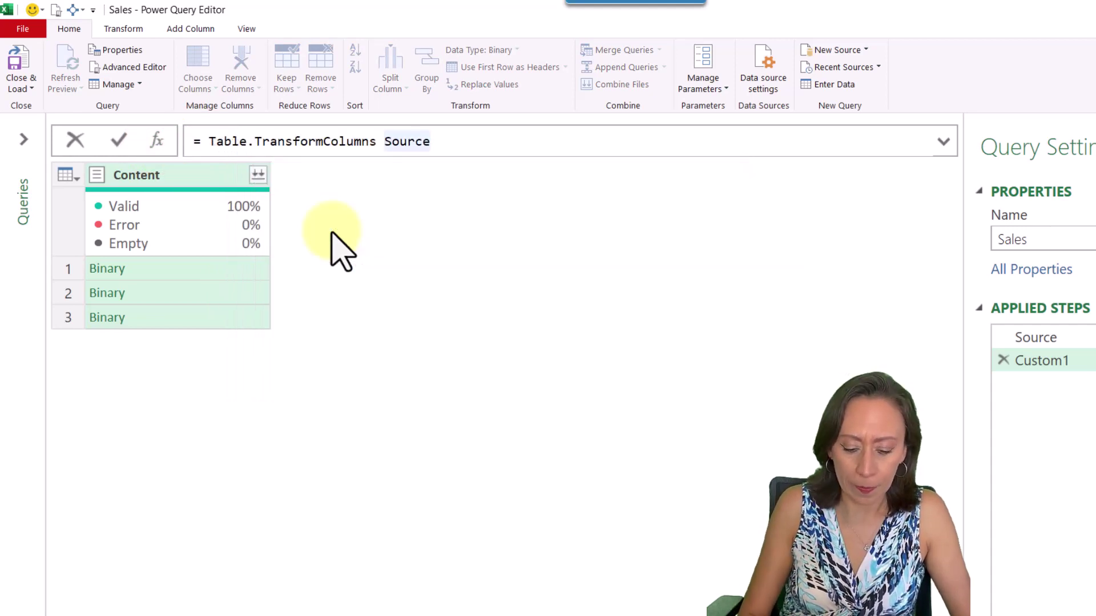
text(()
key(End)
text(,)
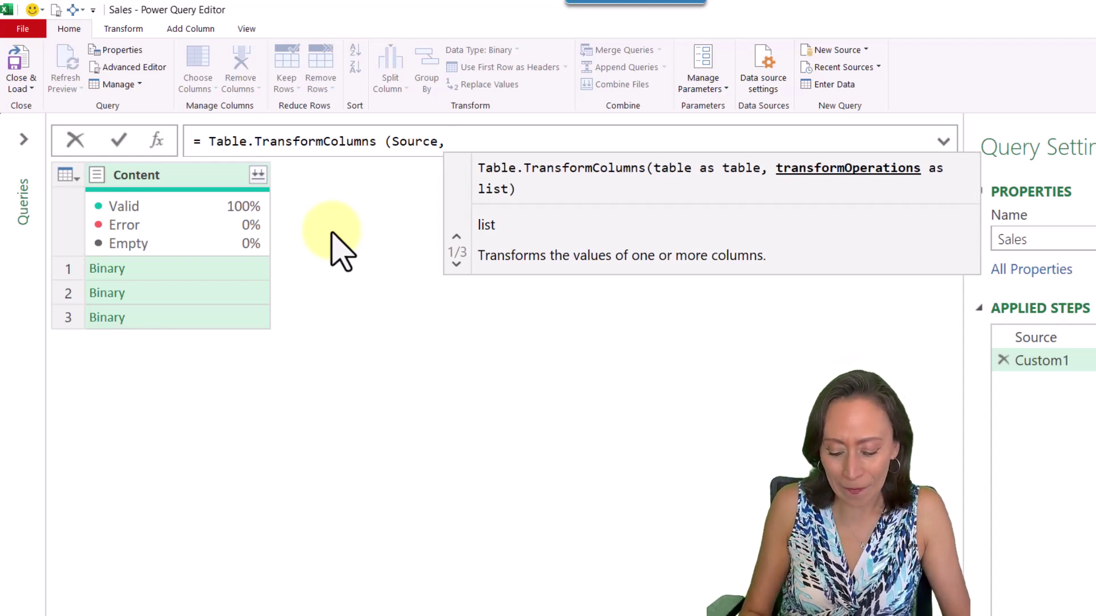
Add the transform operations list in braces, naming the "Content" column followed by the keyword each
text({)
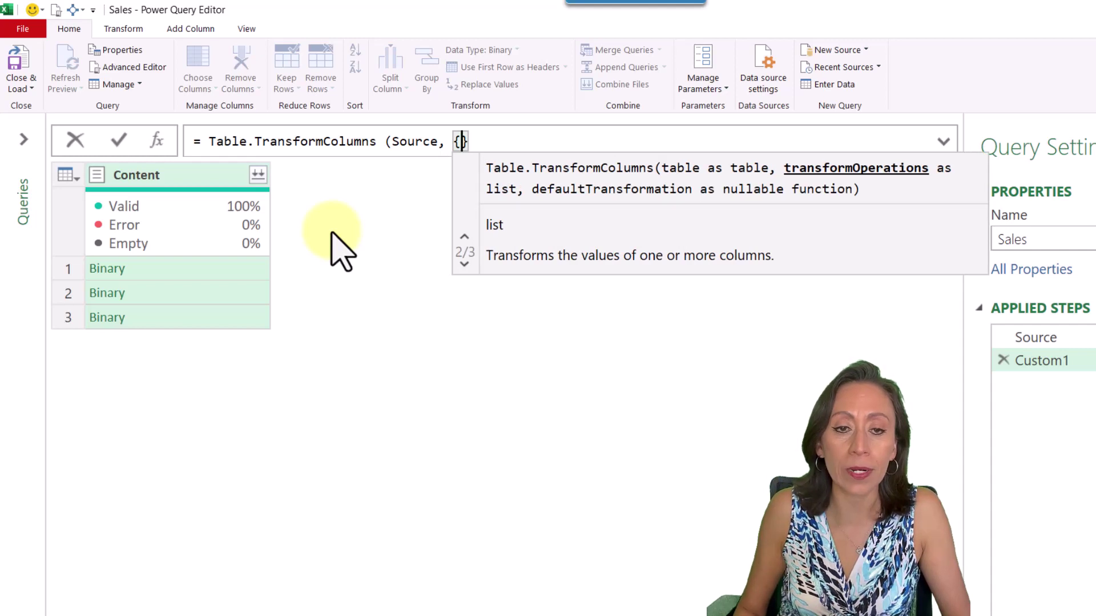
key(Left)
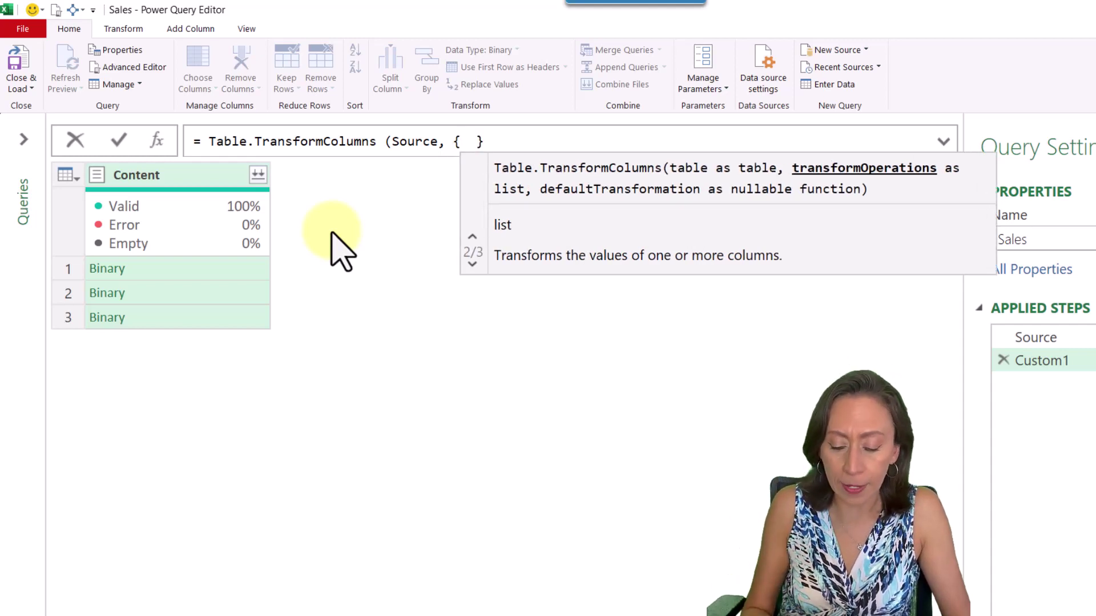
text(")
text(Content)
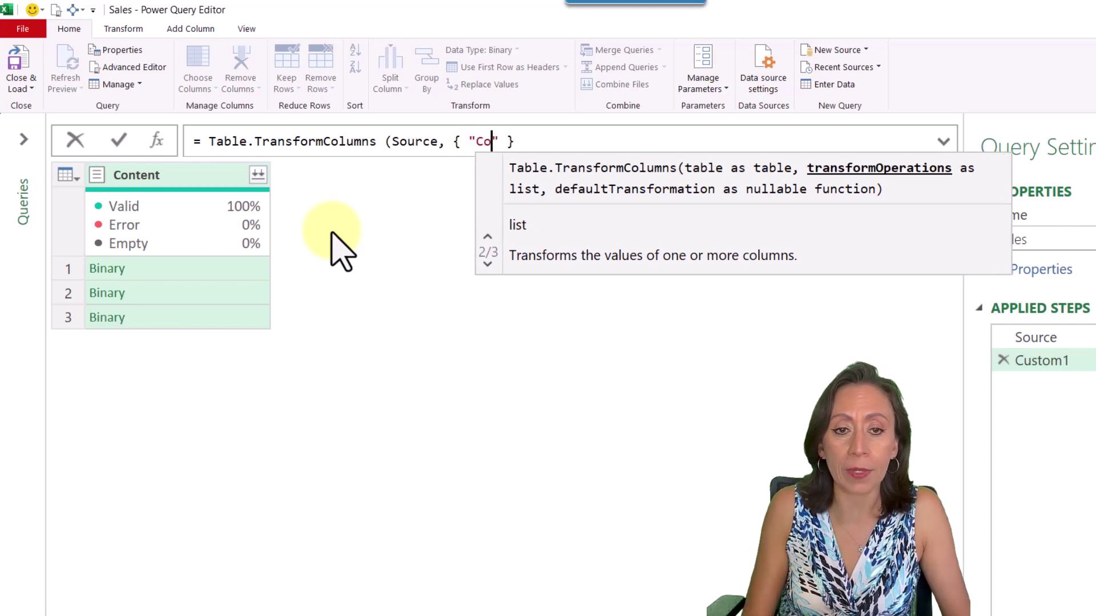
key(Right)
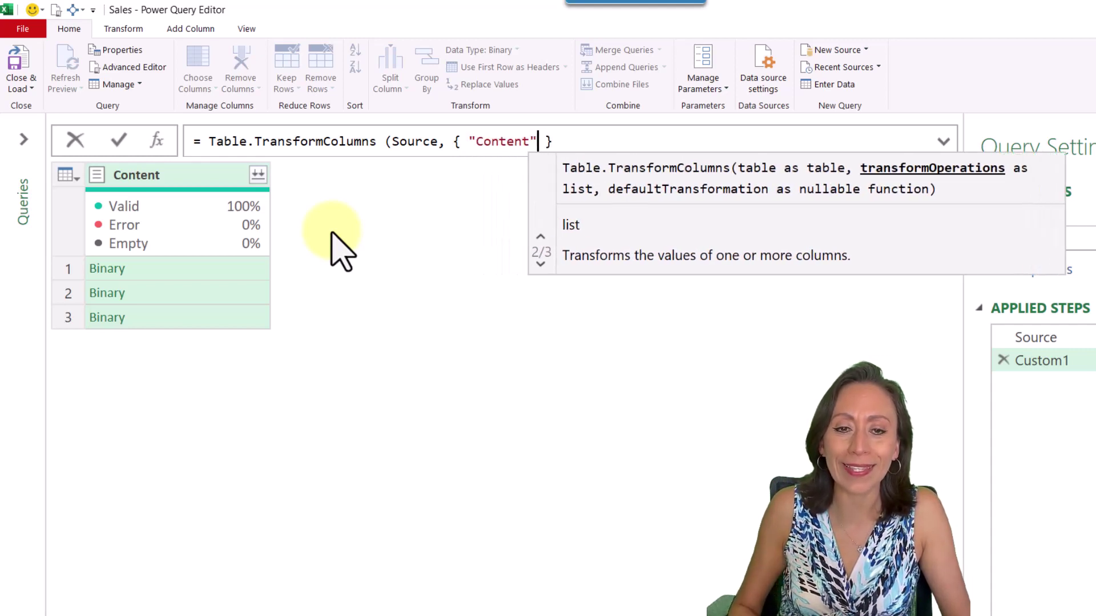
text(, )
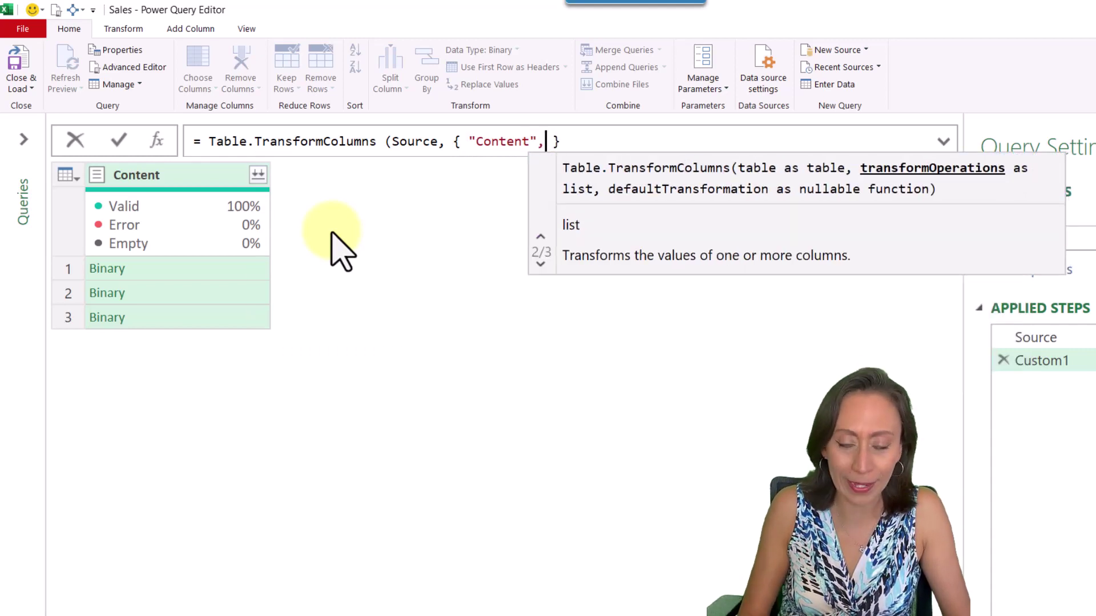
text(each)
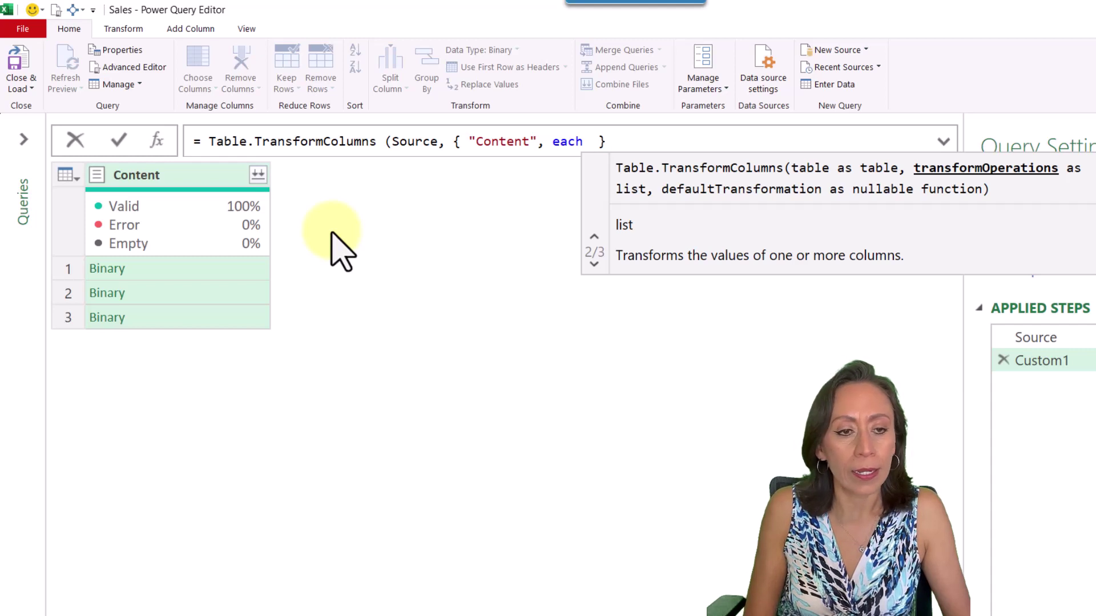
Complete the transformation with Excel.Workbook(_), close the outer parenthesis and commit the formula
text(exc)
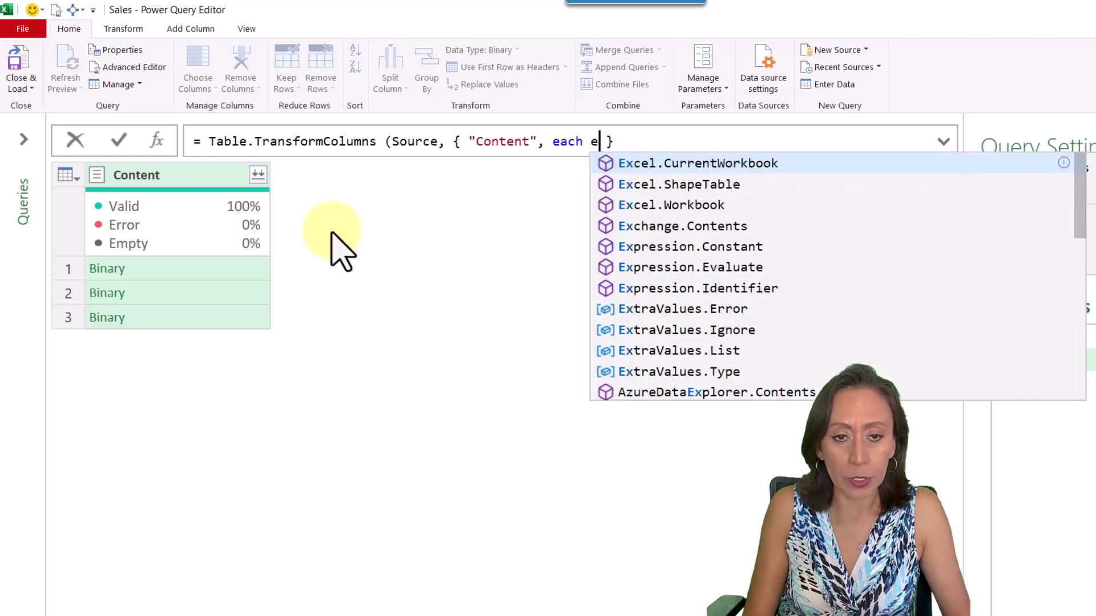
key(Down)
key(Down)
key(Tab)
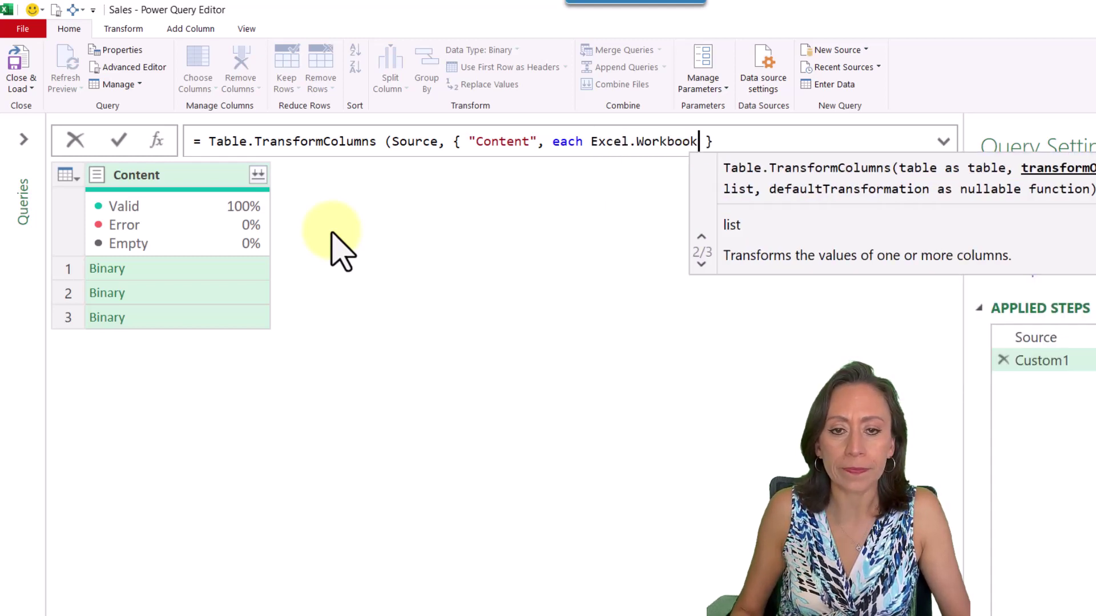
text((_)
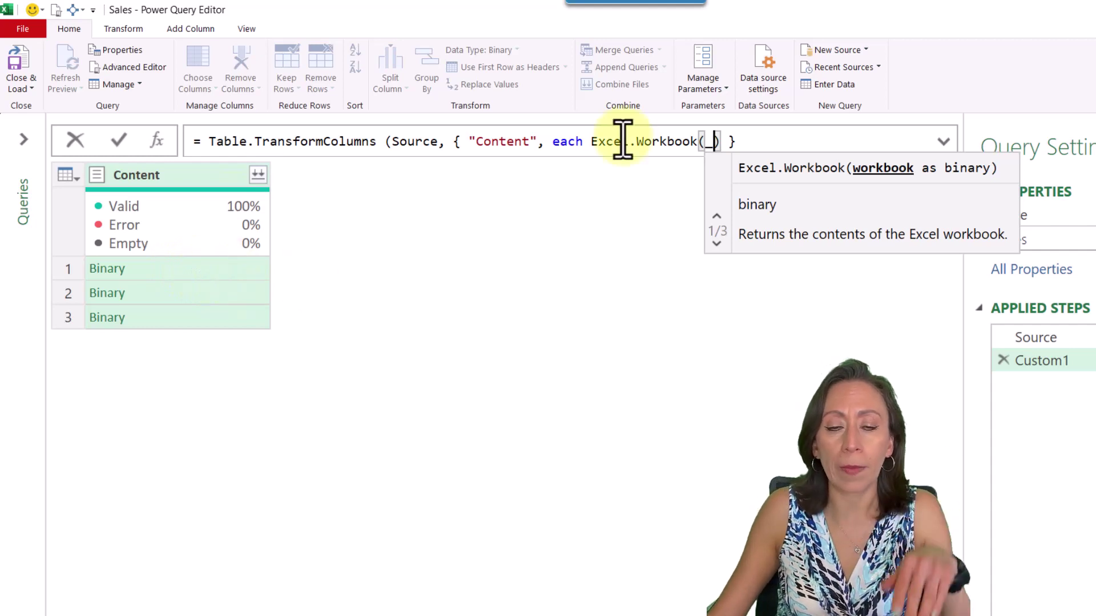
click(768, 141)
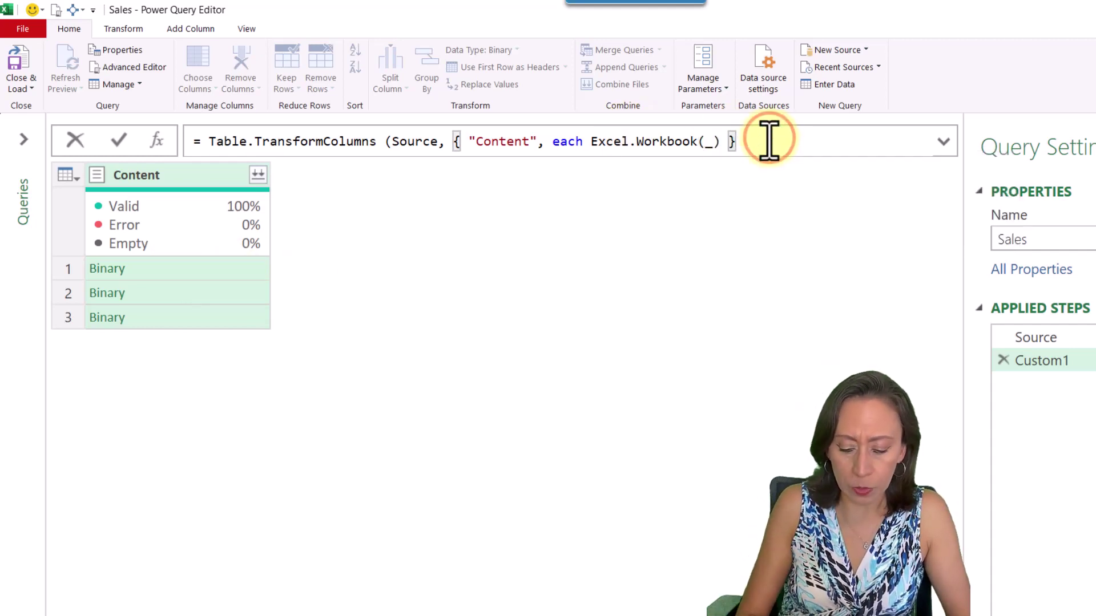
text())
key(Return)
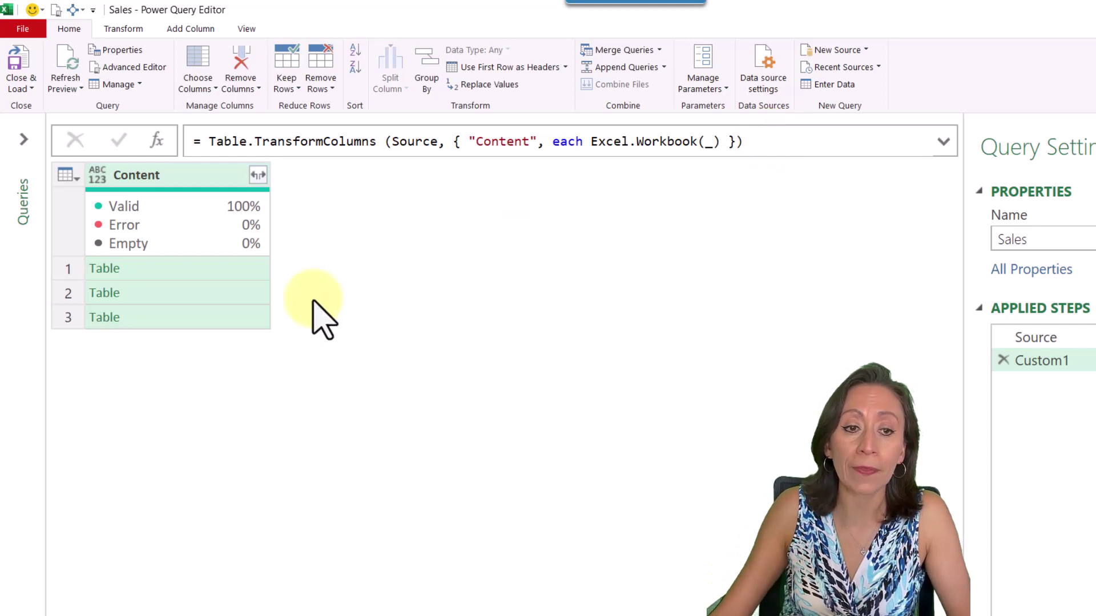
Preview each nested table in the Content column and enlarge the preview area
click(258, 272)
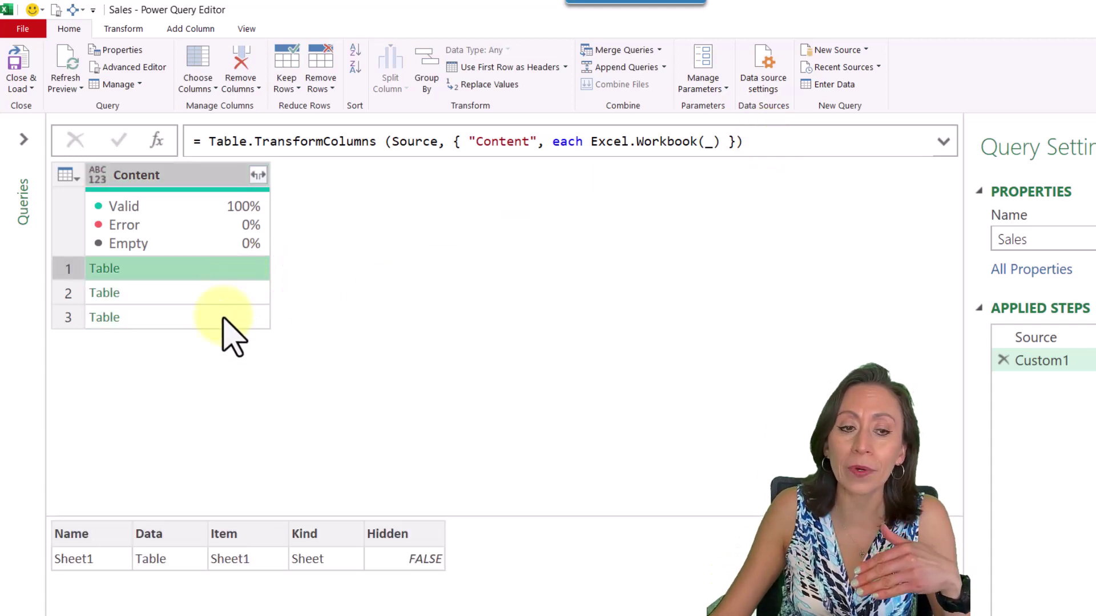
click(240, 292)
click(245, 317)
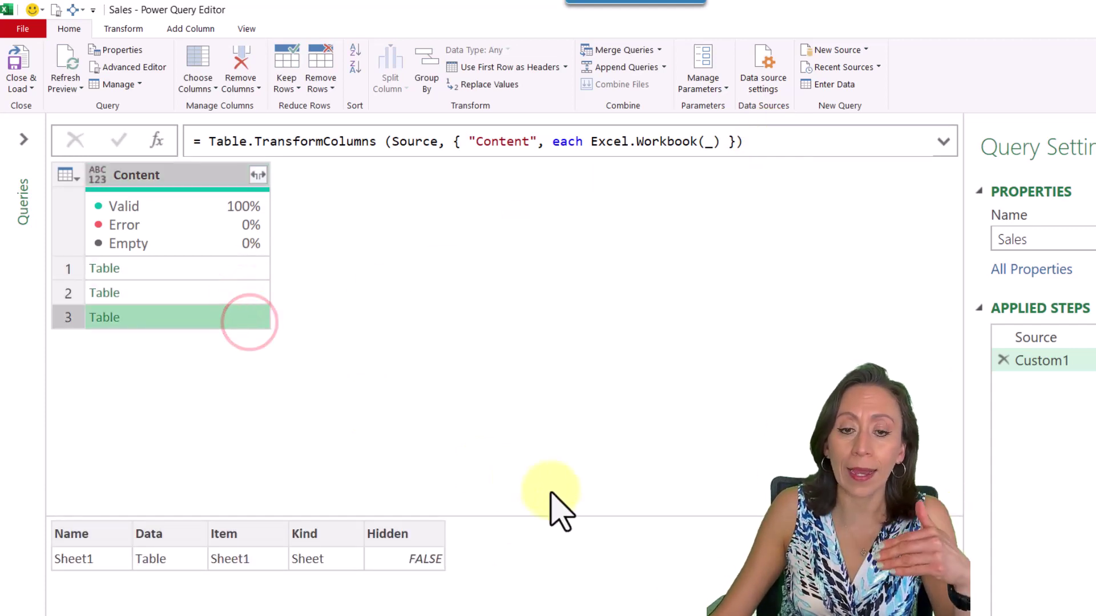
drag(554, 520, 576, 390)
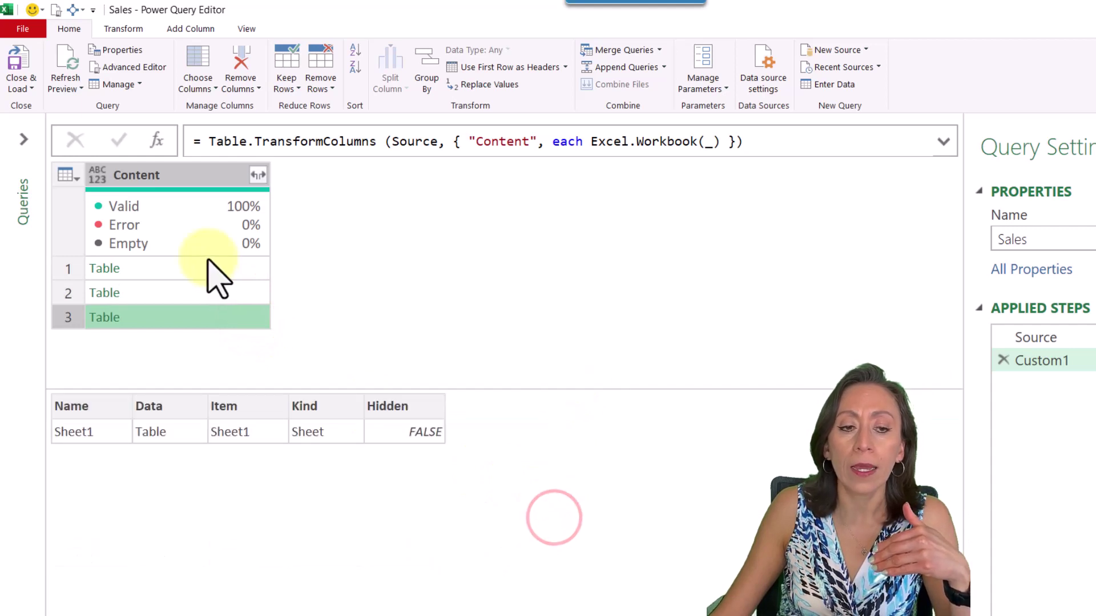
click(237, 292)
click(239, 270)
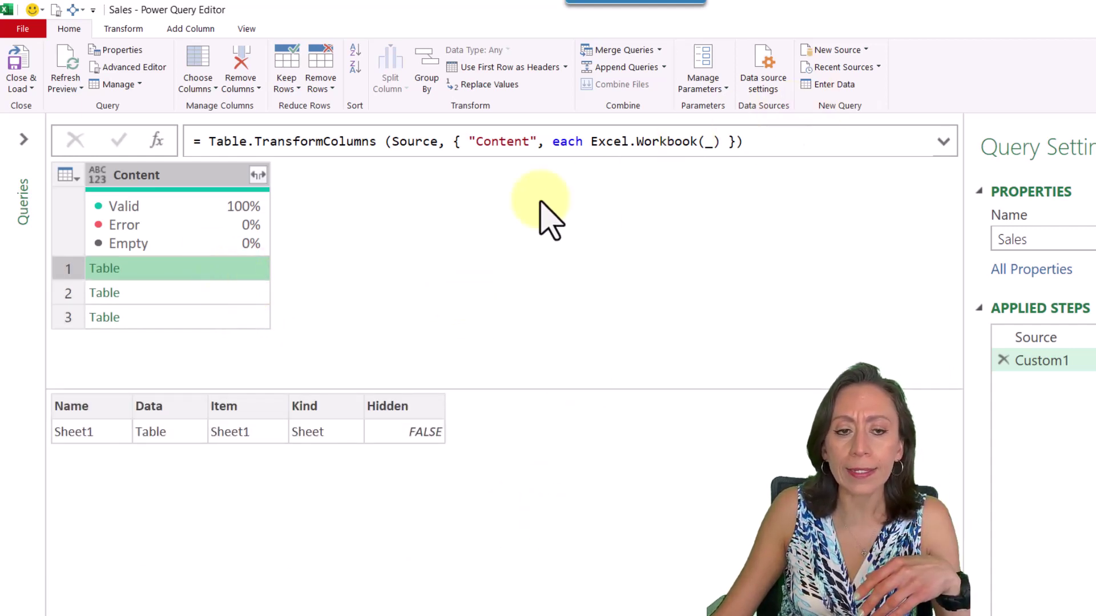
Expand the Content column to only its Data field, without the original column name as prefix
click(258, 176)
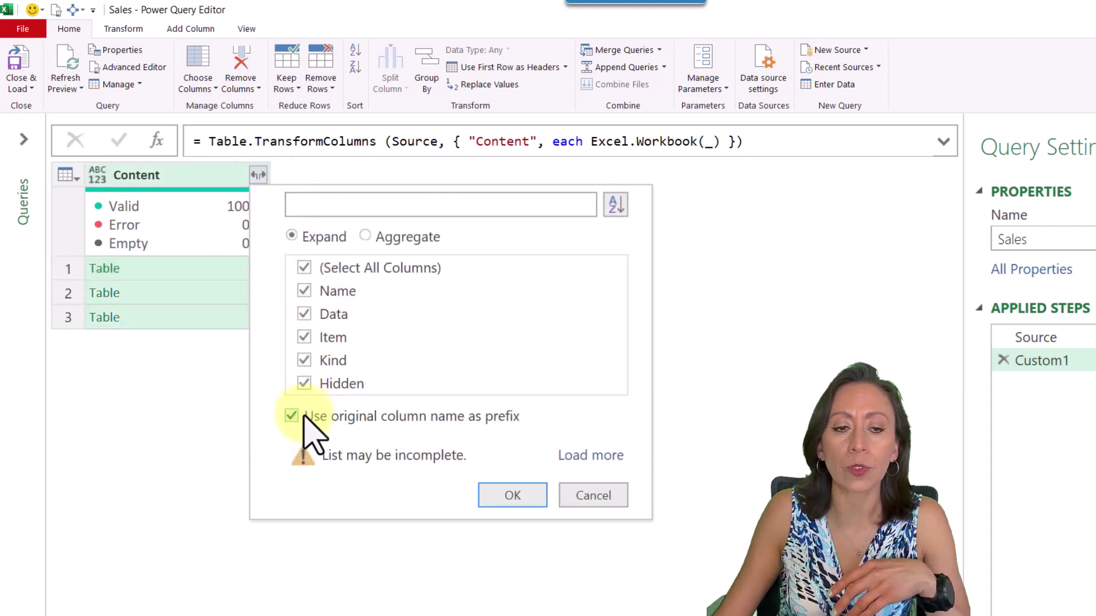
click(292, 416)
click(304, 268)
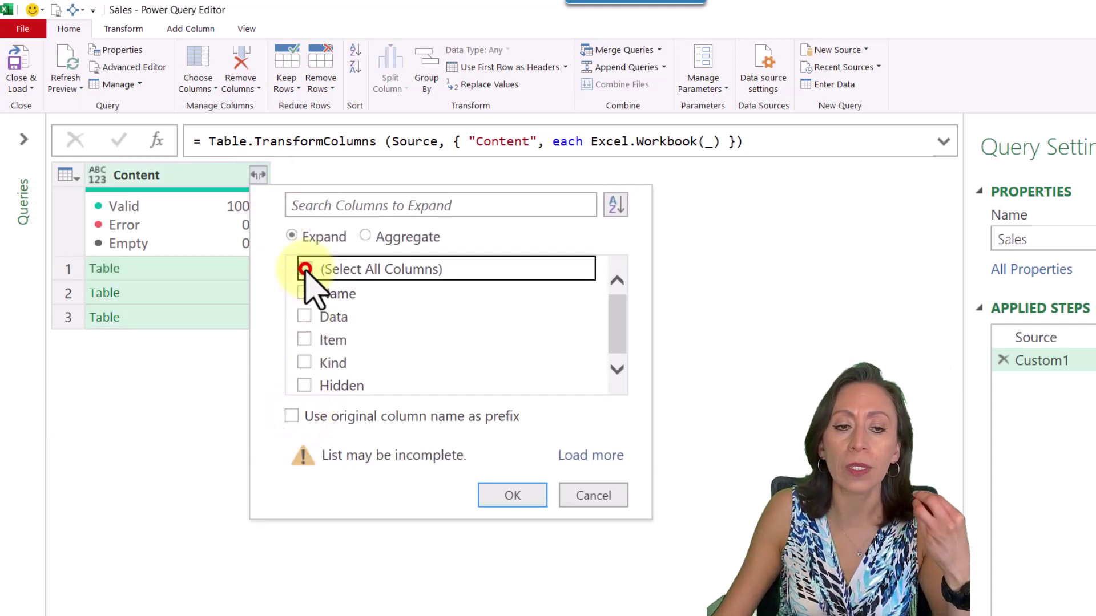
click(305, 315)
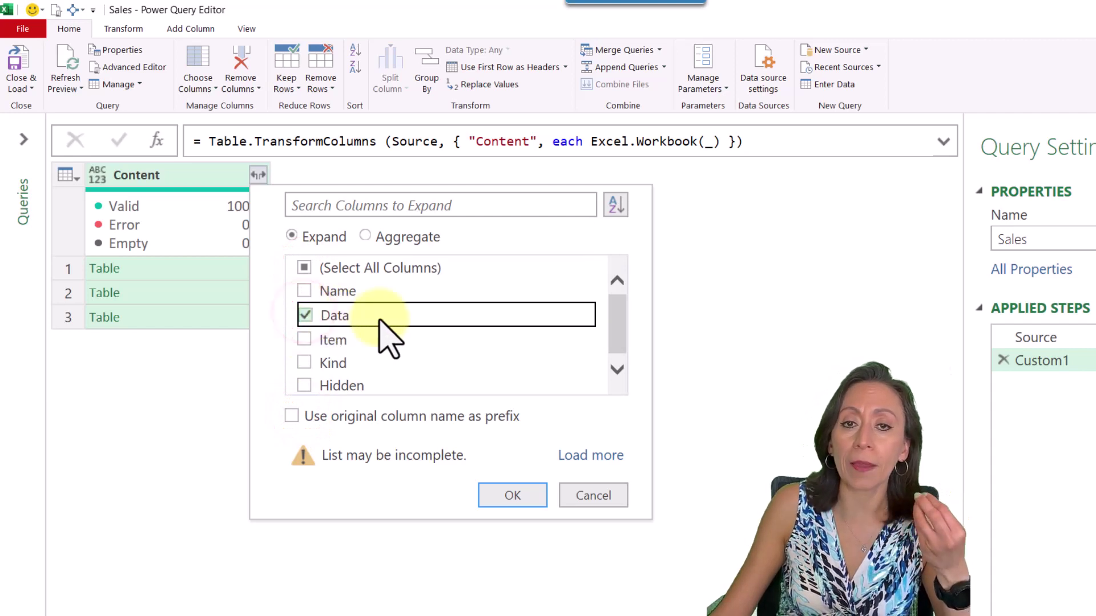
click(507, 492)
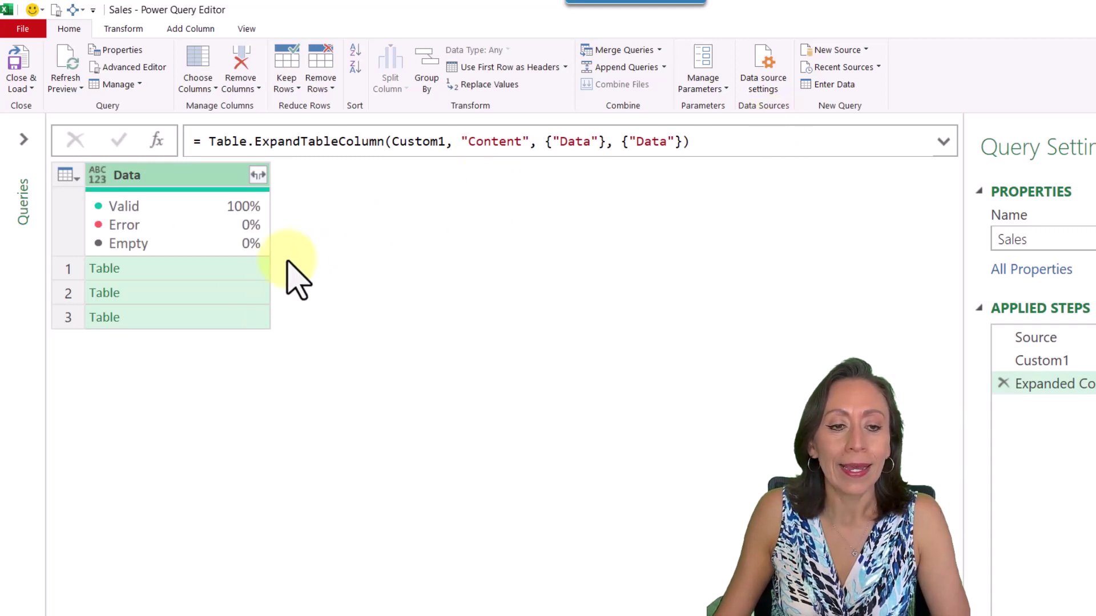
Preview the nested tables in the Data column and compare their leading note rows, header rows and column order
click(245, 269)
click(250, 292)
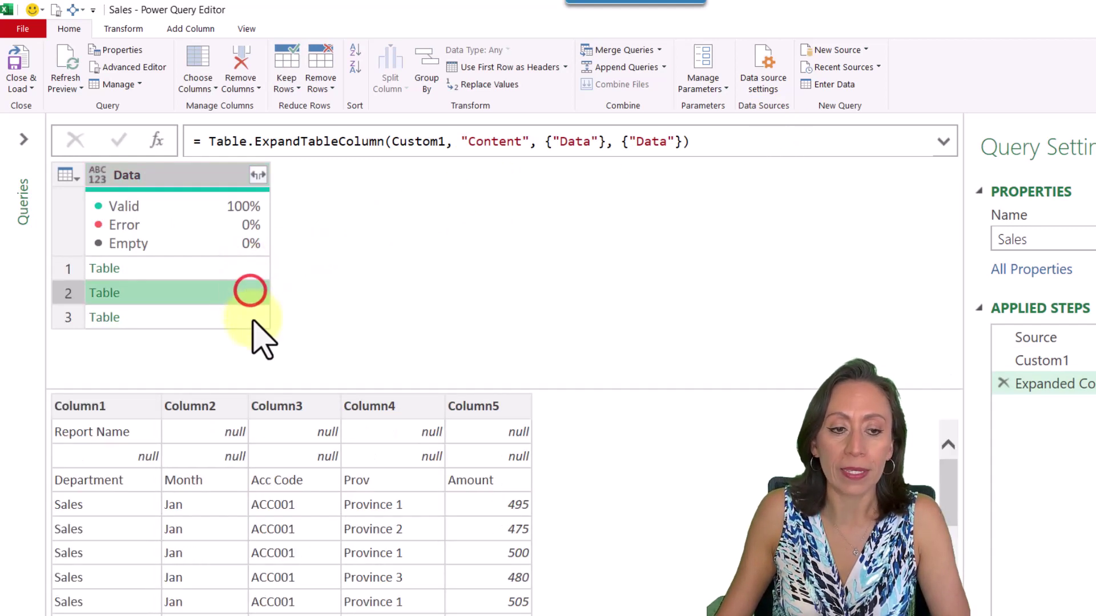
click(76, 437)
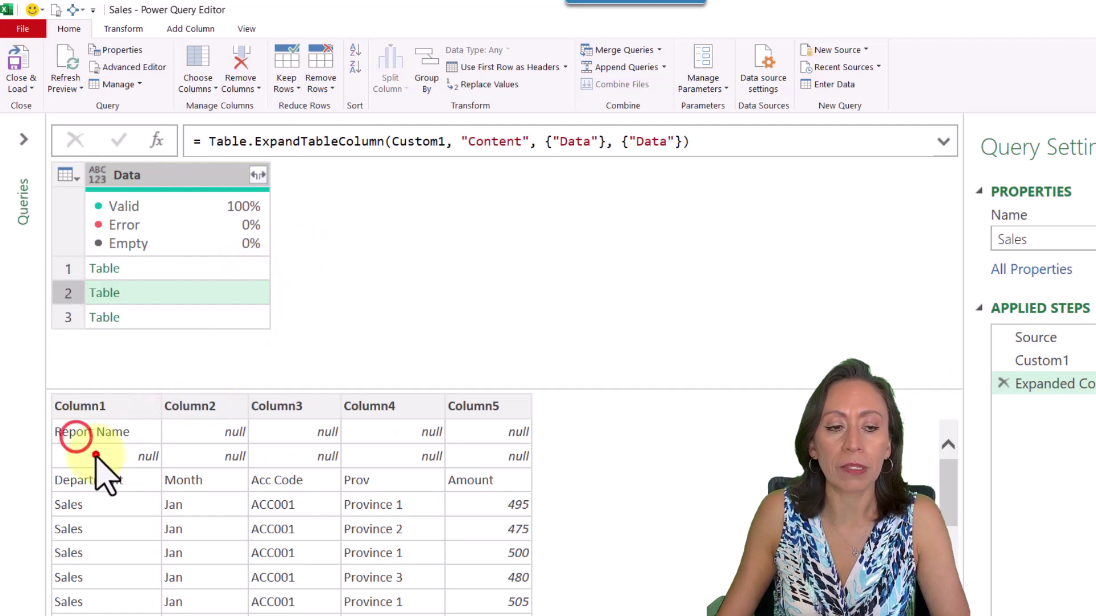
click(98, 450)
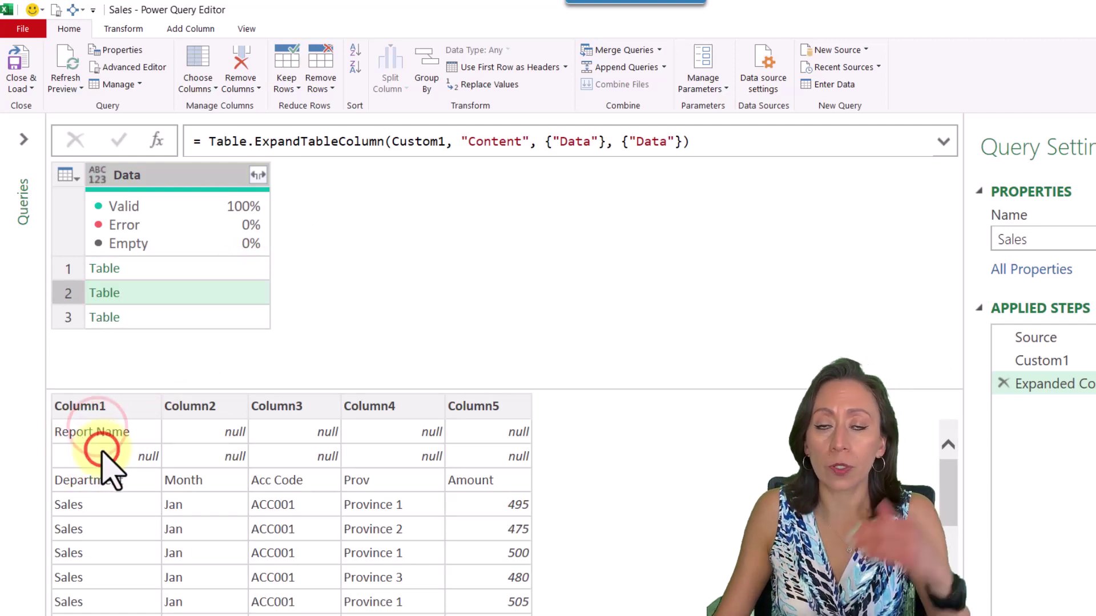
click(114, 438)
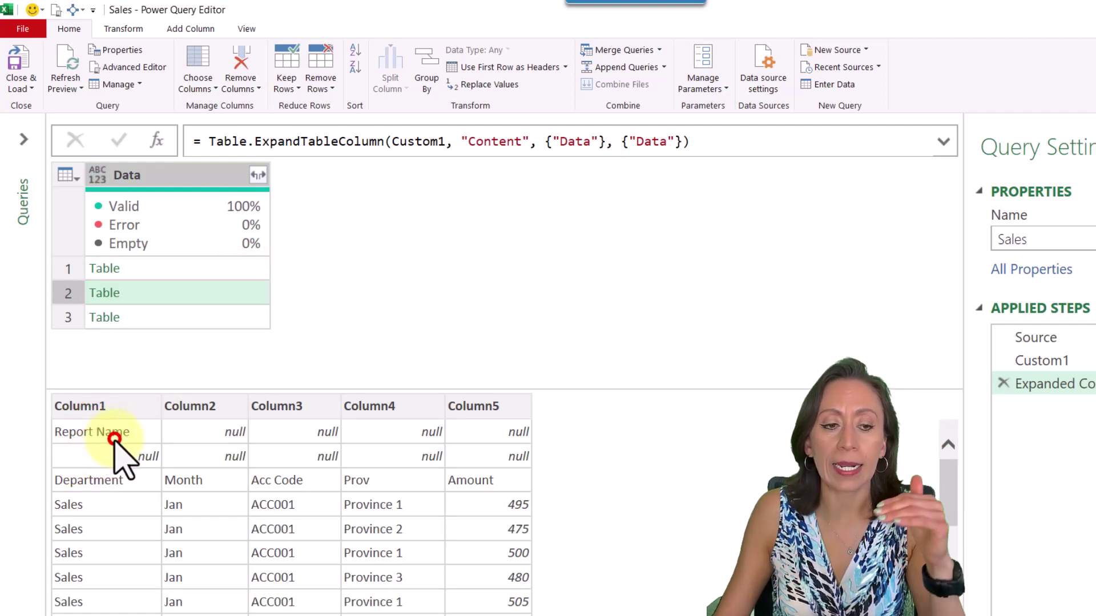
click(114, 477)
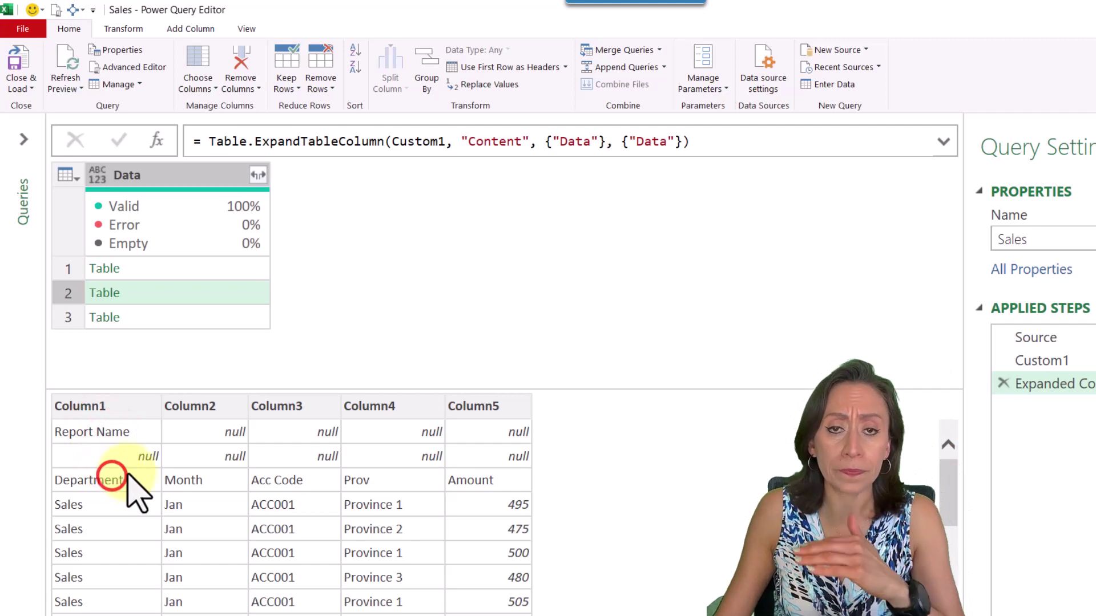
click(223, 475)
click(286, 479)
click(242, 325)
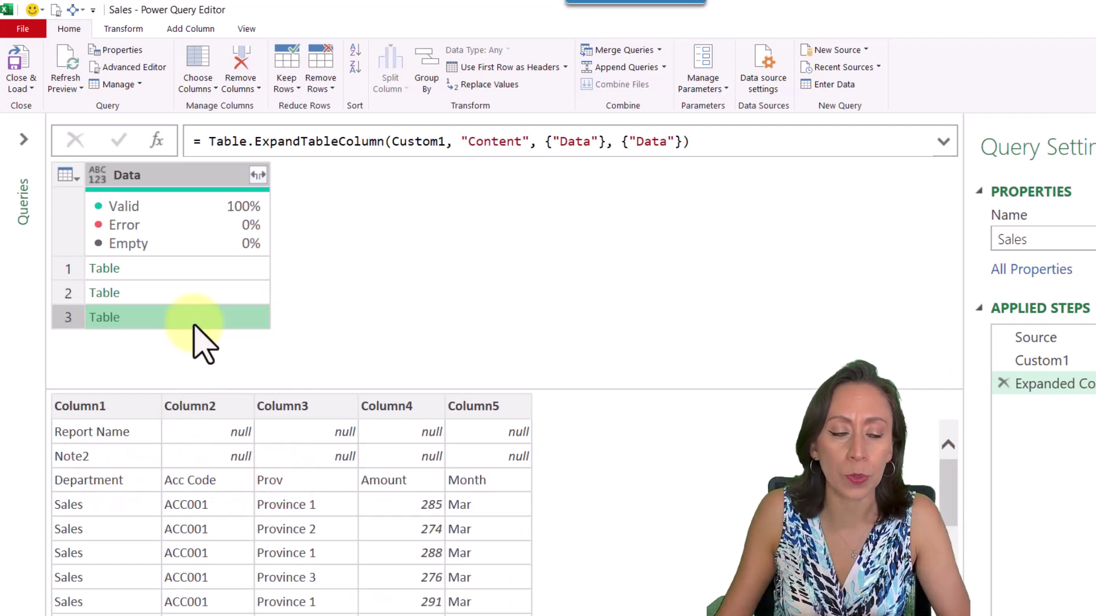
Shorten the name of the applied step that expands the Content column to Expanded
click(1079, 385)
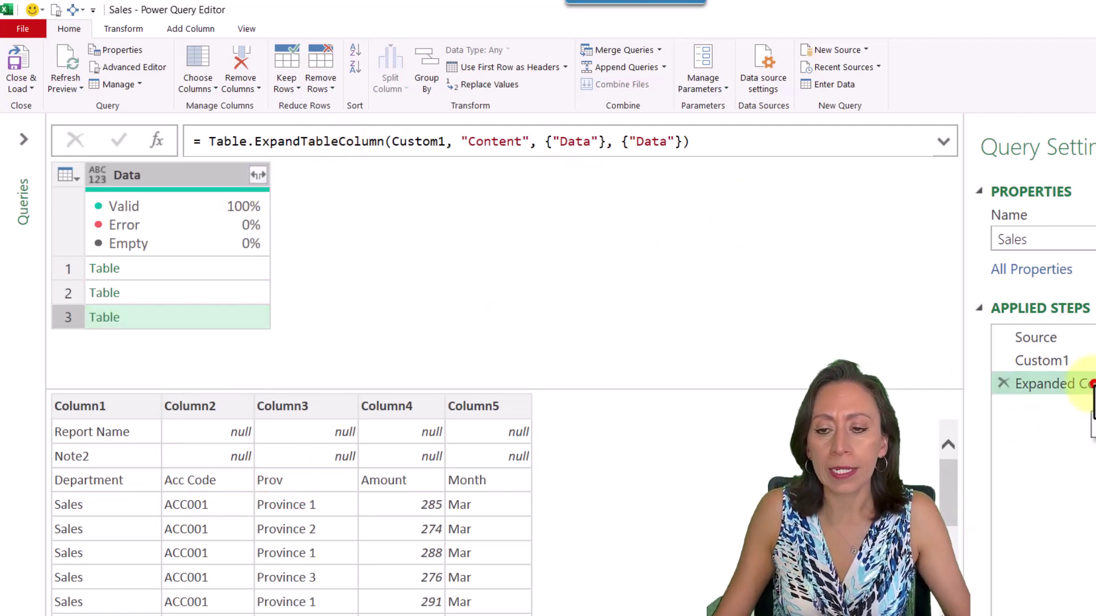
click(1081, 386)
key(Home)
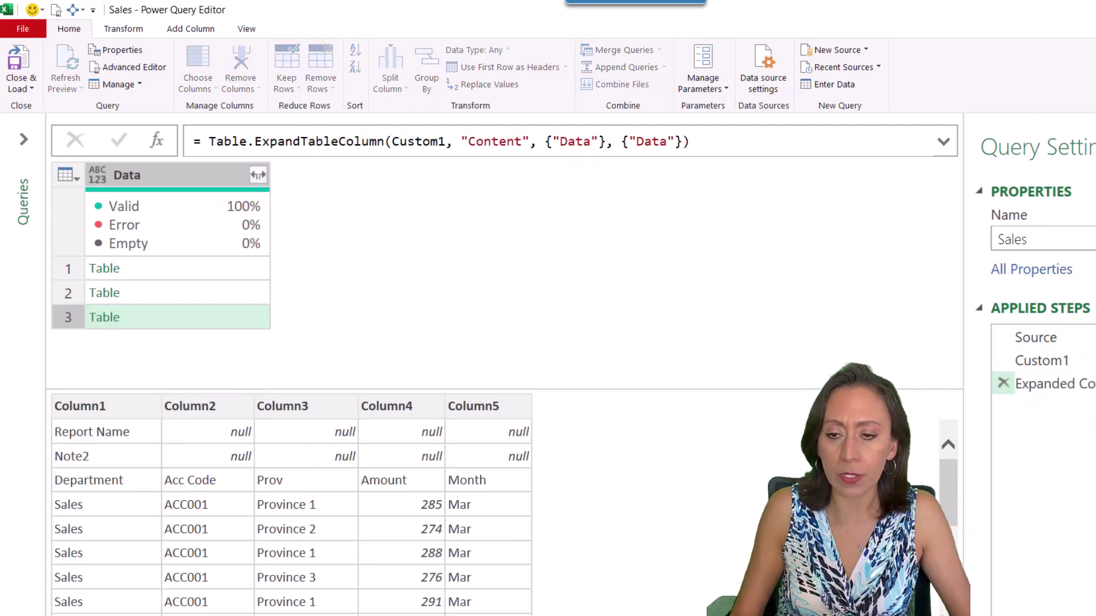
key(ctrl+Right)
key(shift+End)
key(Delete)
key(Return)
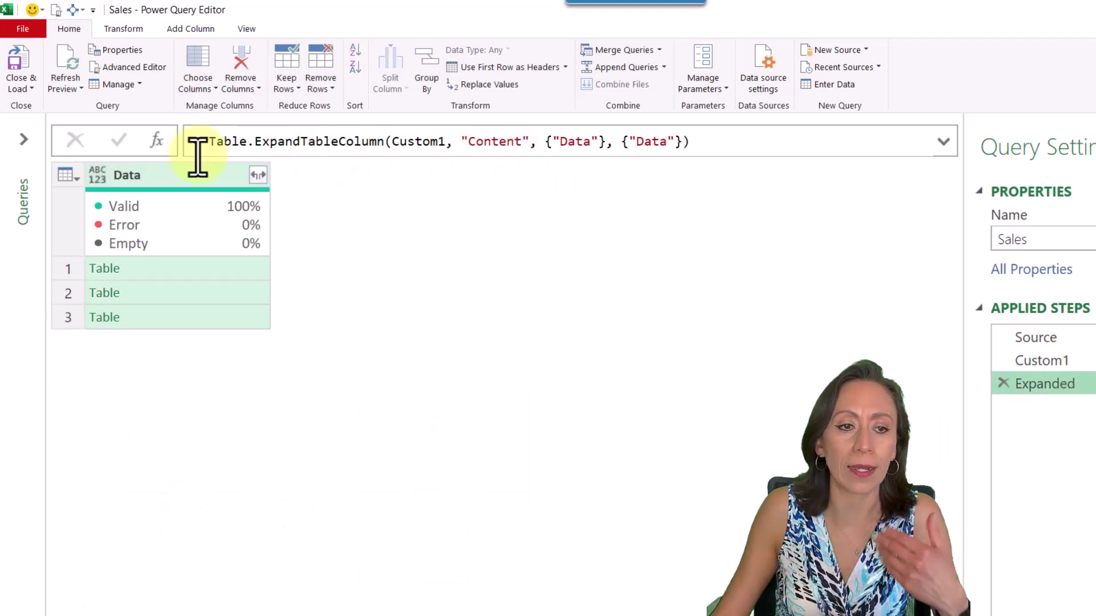
Add a custom step based on Expanded and start a Table.TransformColumns formula with Expanded as its table argument
click(160, 141)
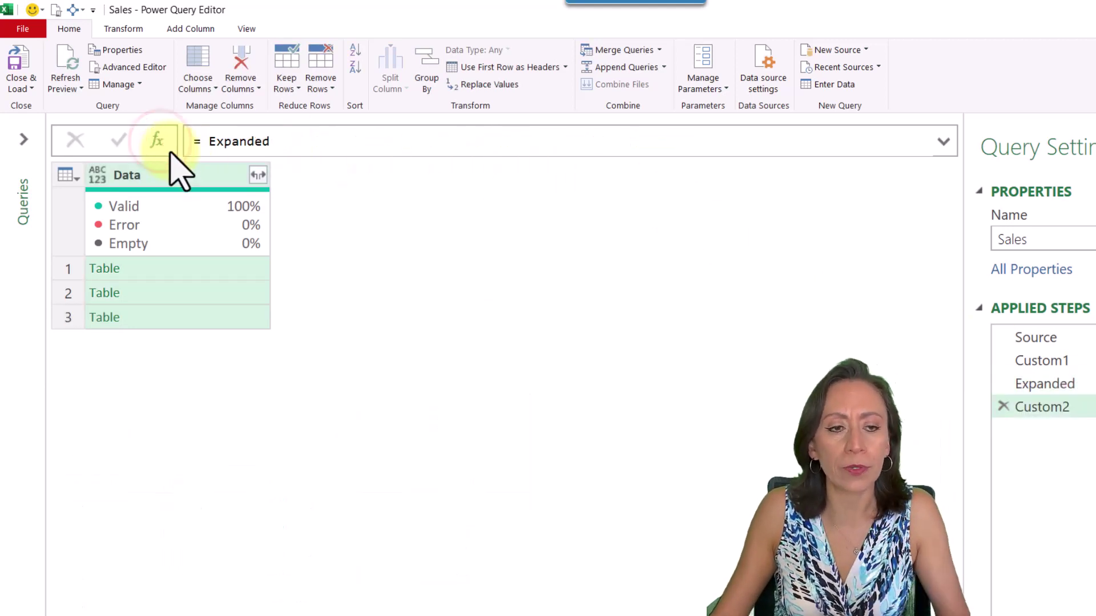
click(205, 141)
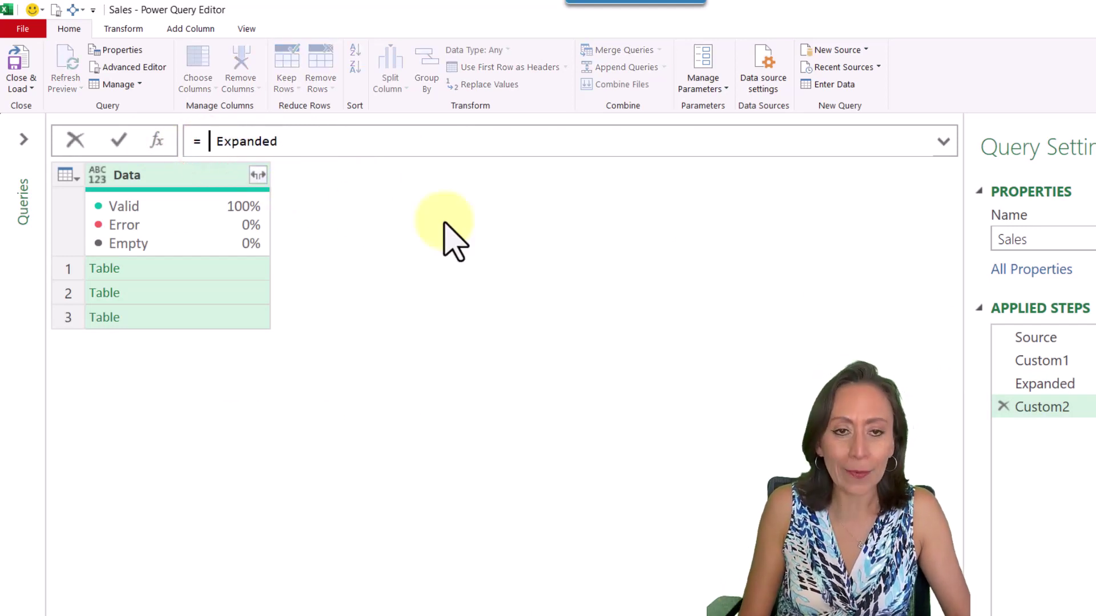
text(tta)
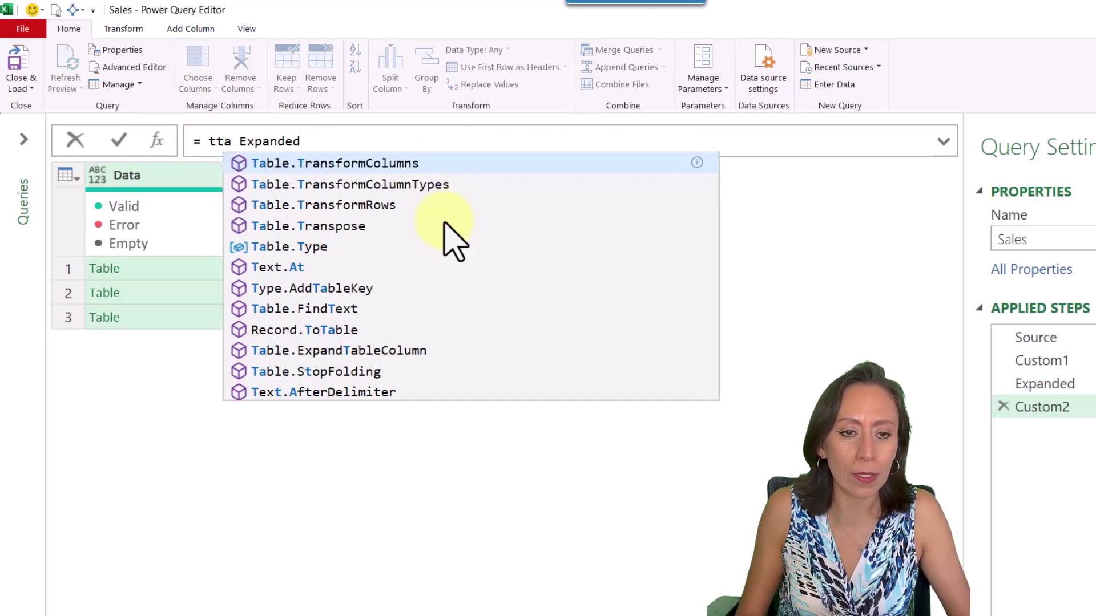
key(Tab)
key(Right)
text(()
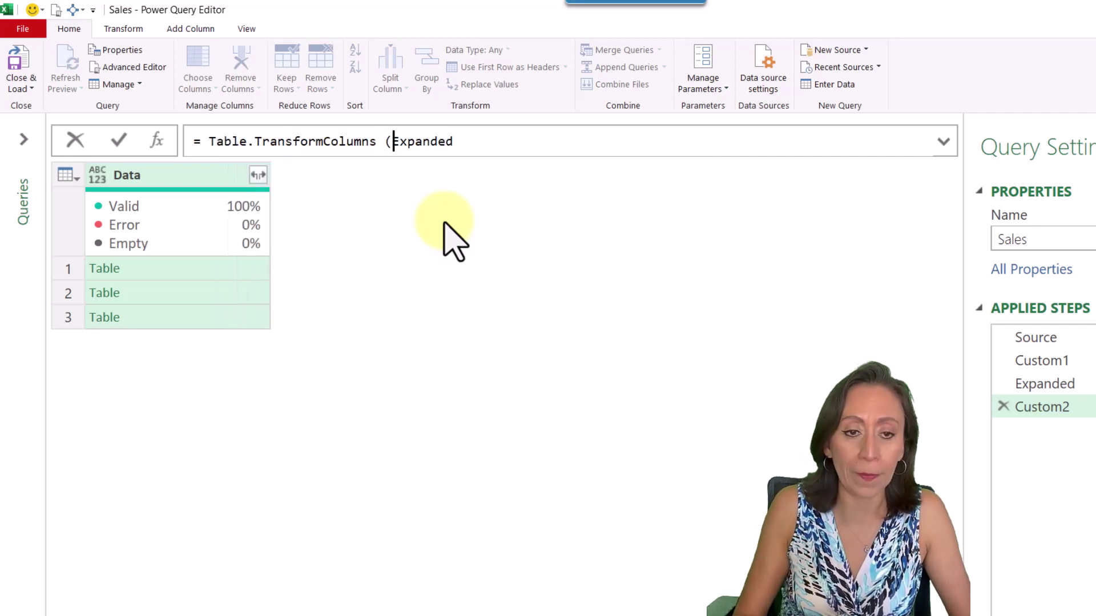
key(End)
text(,)
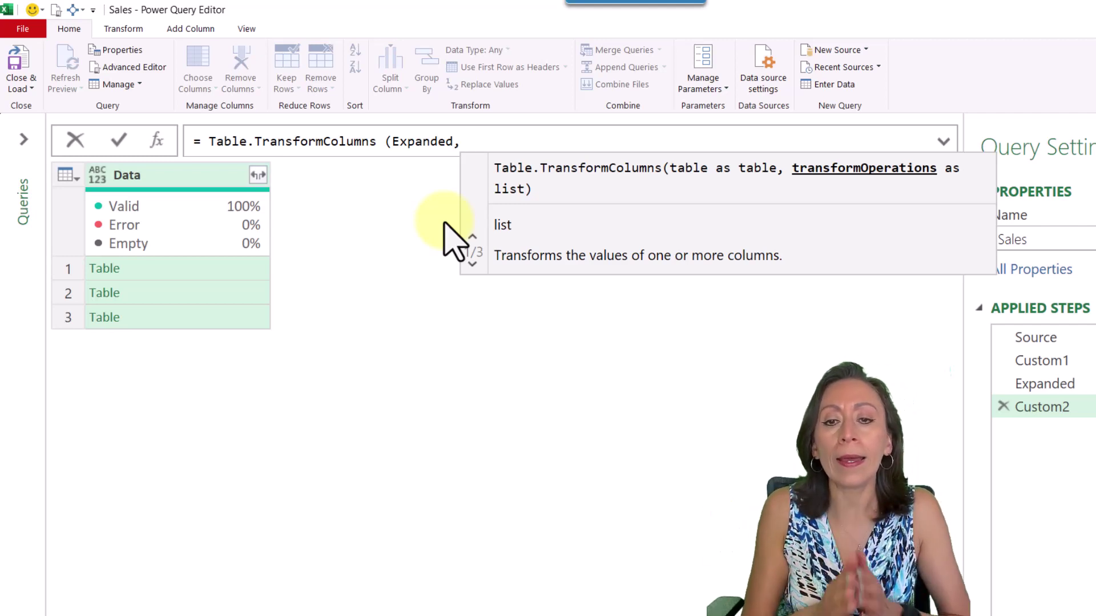
Add a transformation list to the formula that targets the "Data" column and begins its function with each
text( {")
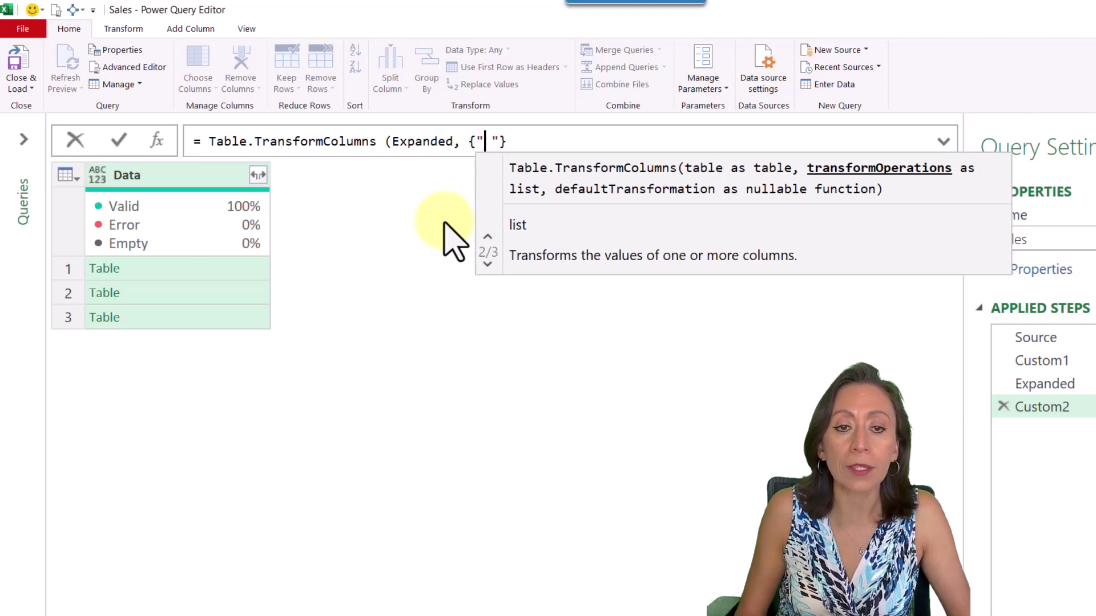
key(Delete)
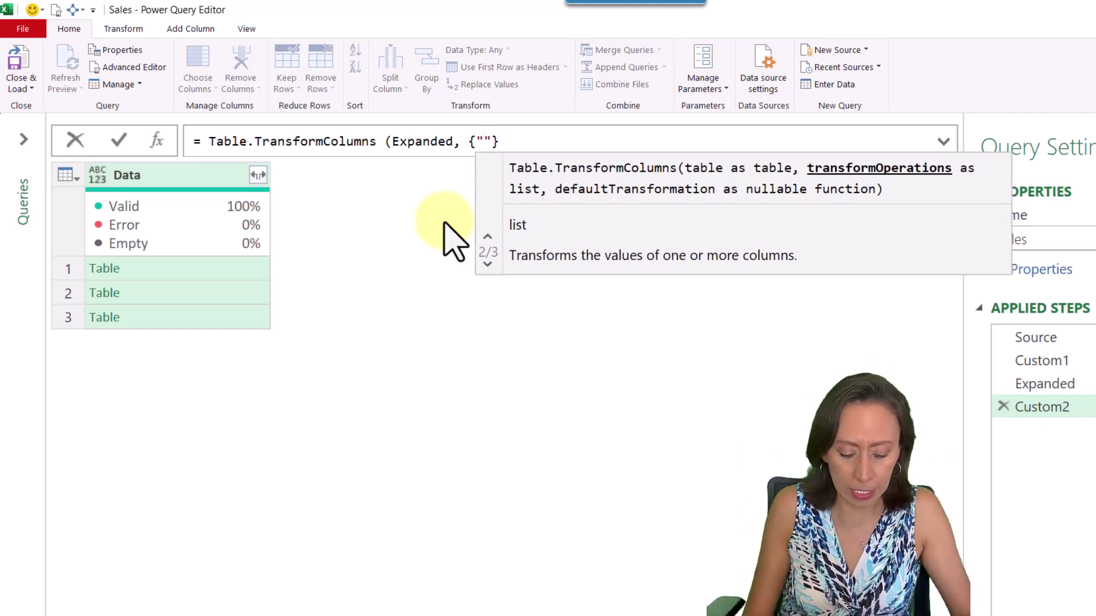
text(Data)
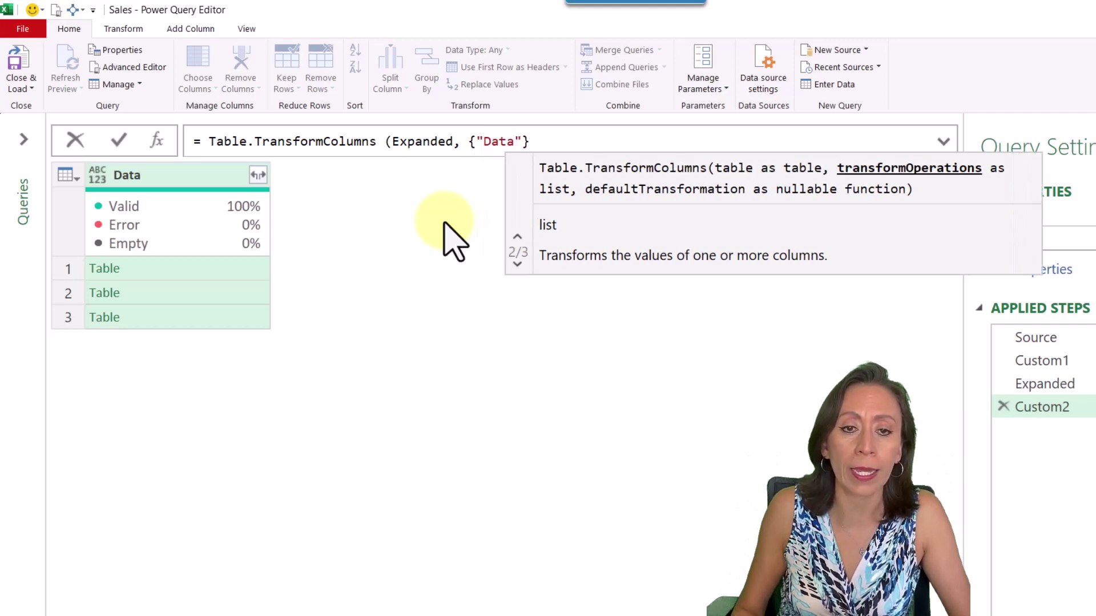
key(Right)
text(, )
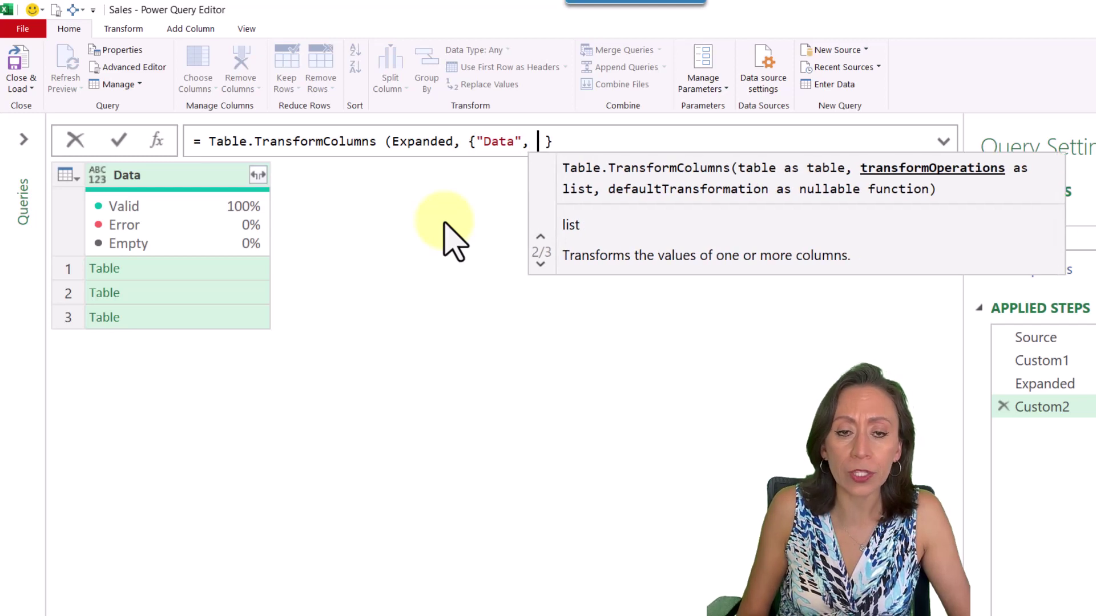
text(each)
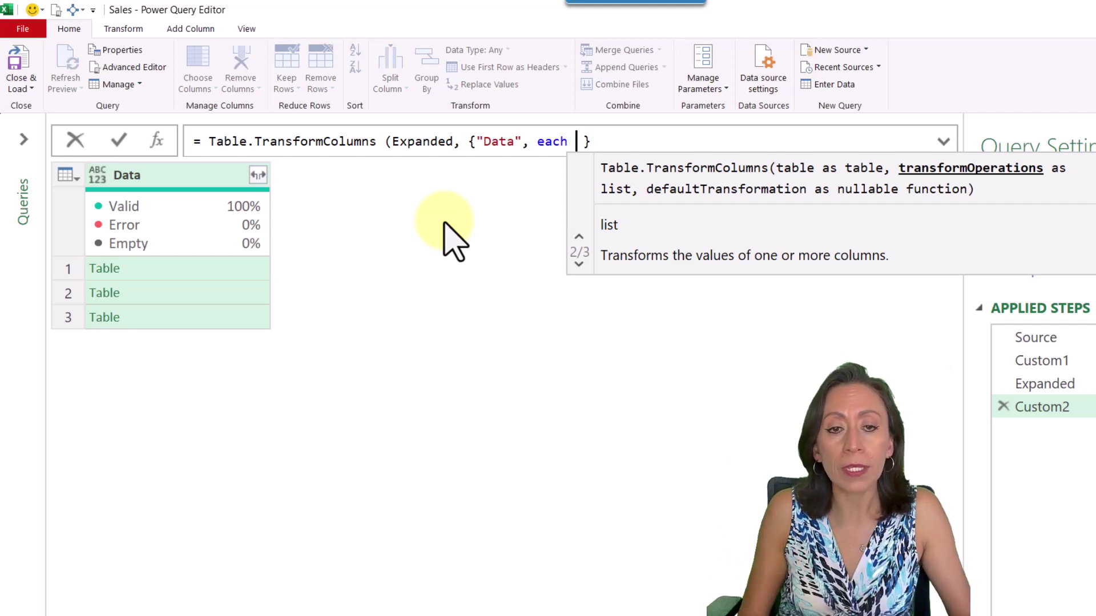
Make the transformation a Table.Skip call that takes the current nested table, referenced by an underscore
text(Table.Skip)
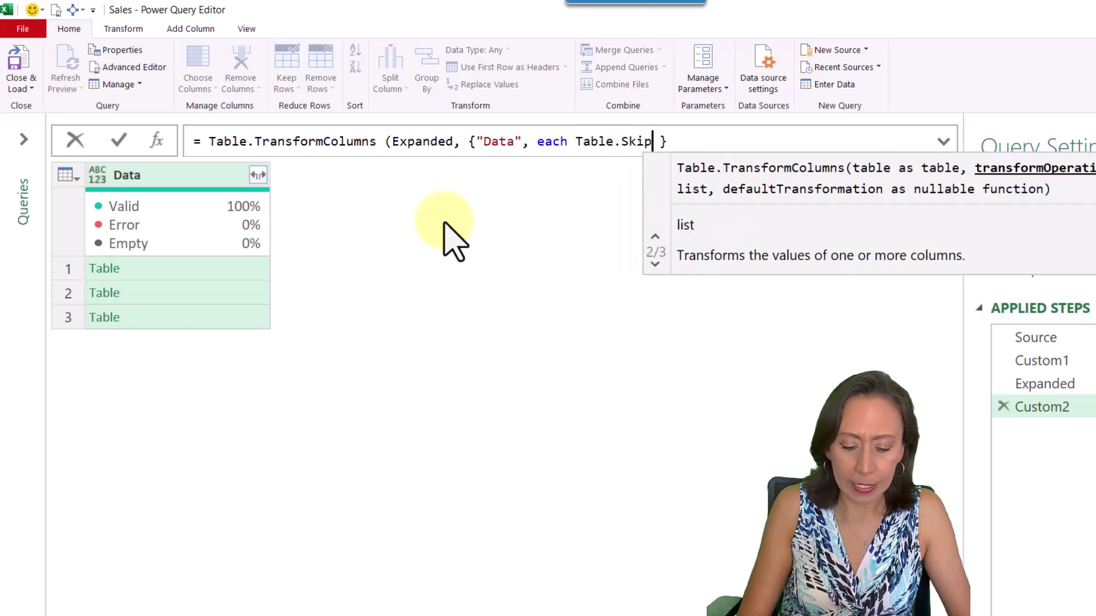
text(()
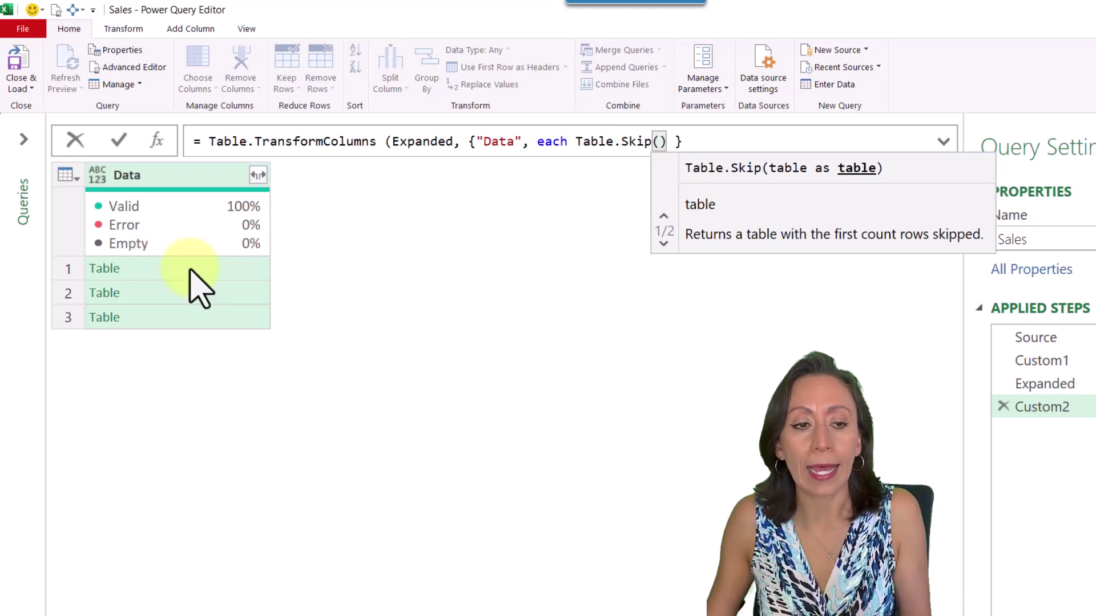
text(_)
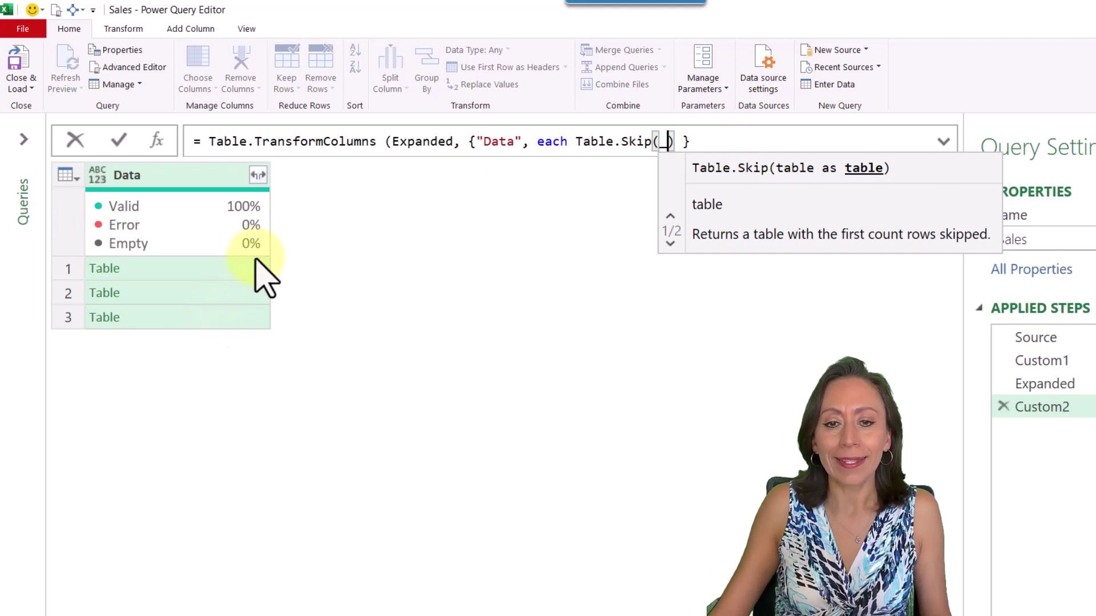
text(,)
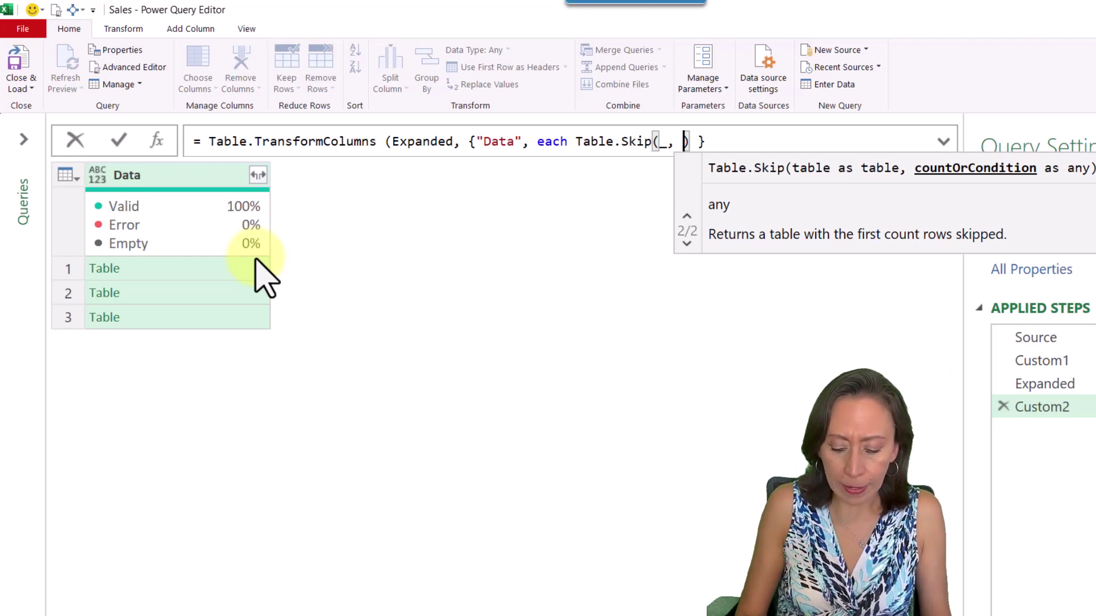
Give Table.Skip the condition each [Column1] <> "Department", close all brackets of the formula and commit it
text(each)
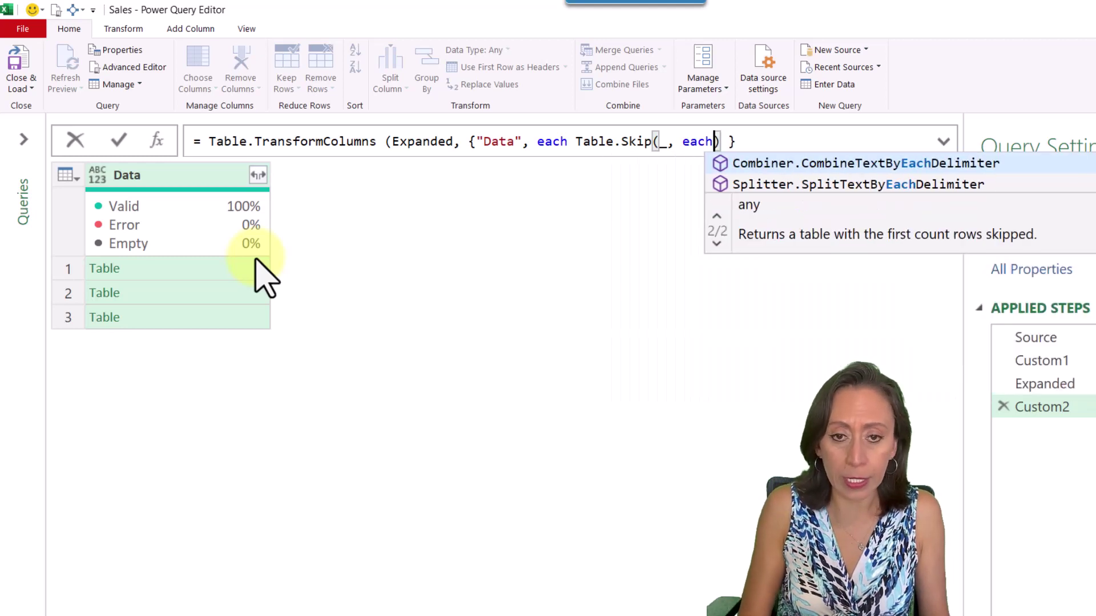
key(Left)
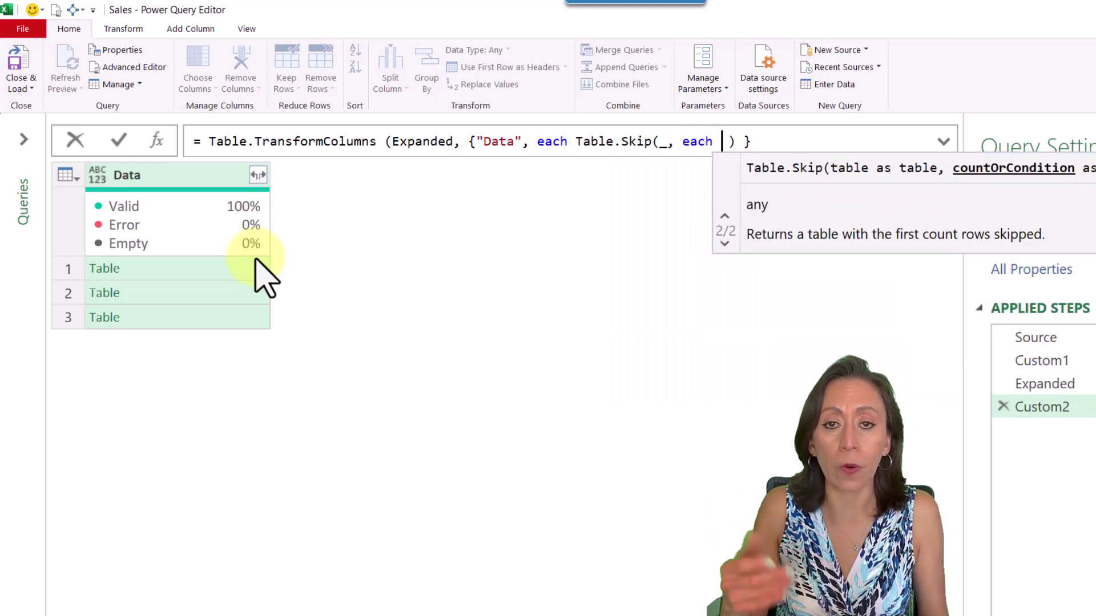
text([Column)
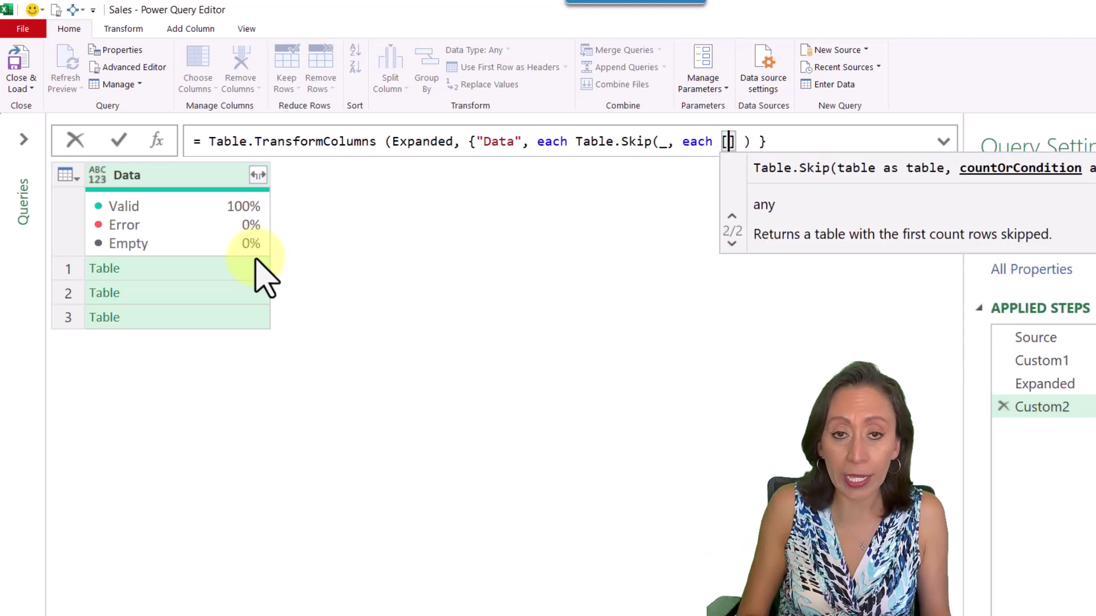
text(1] )
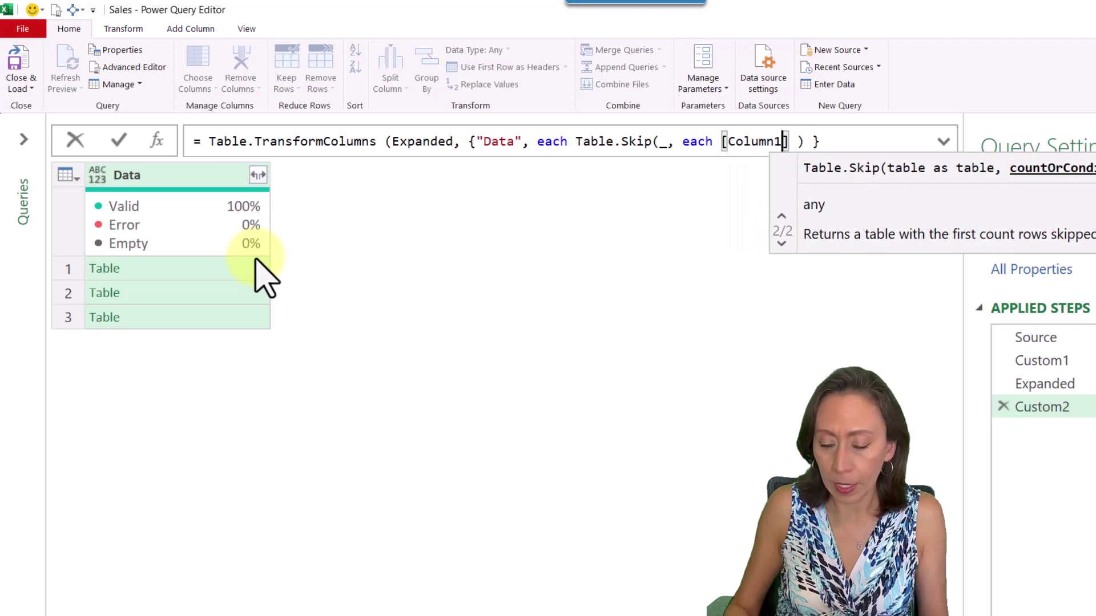
text(<> ")
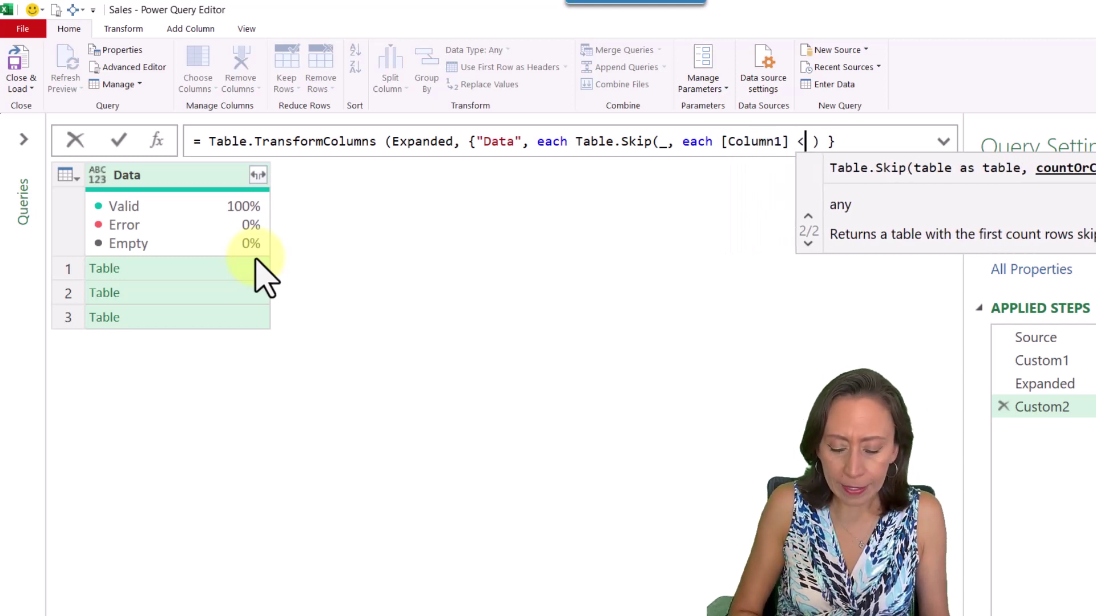
text(Department)
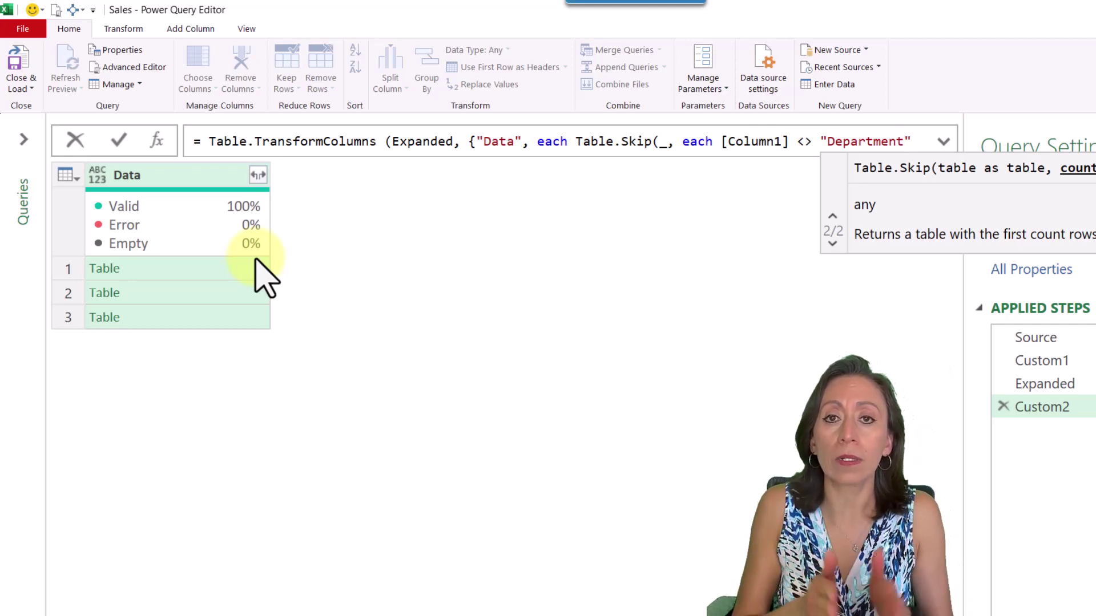
text() })
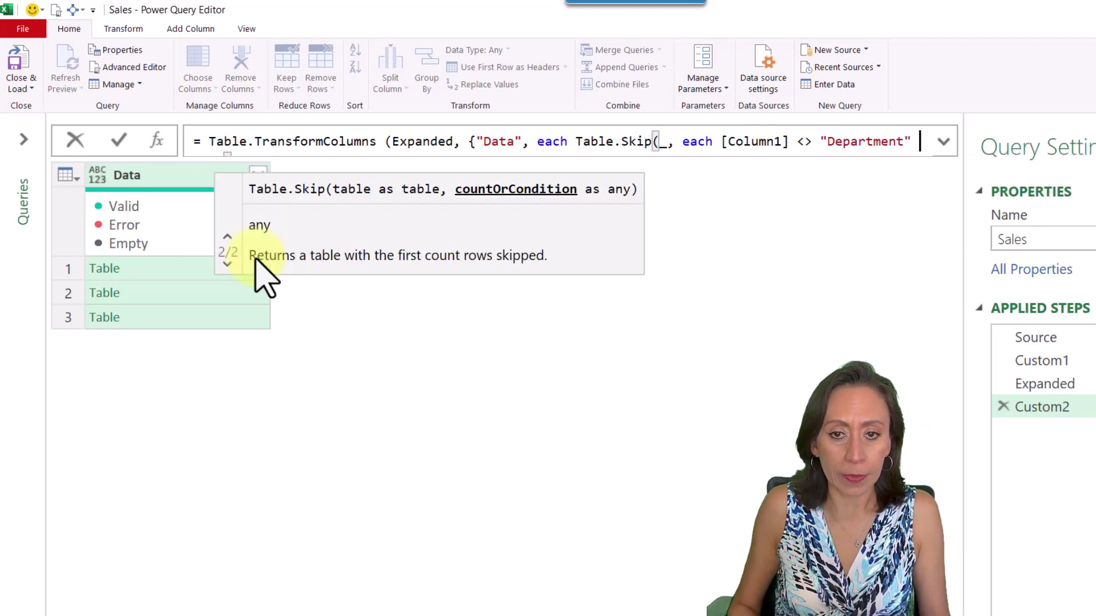
text())
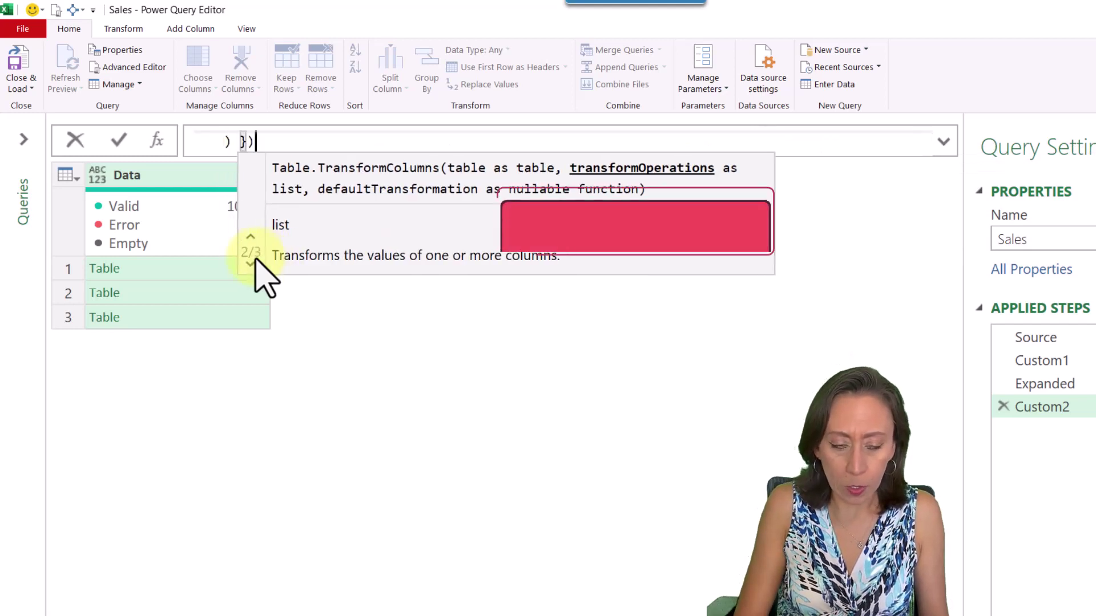
key(Return)
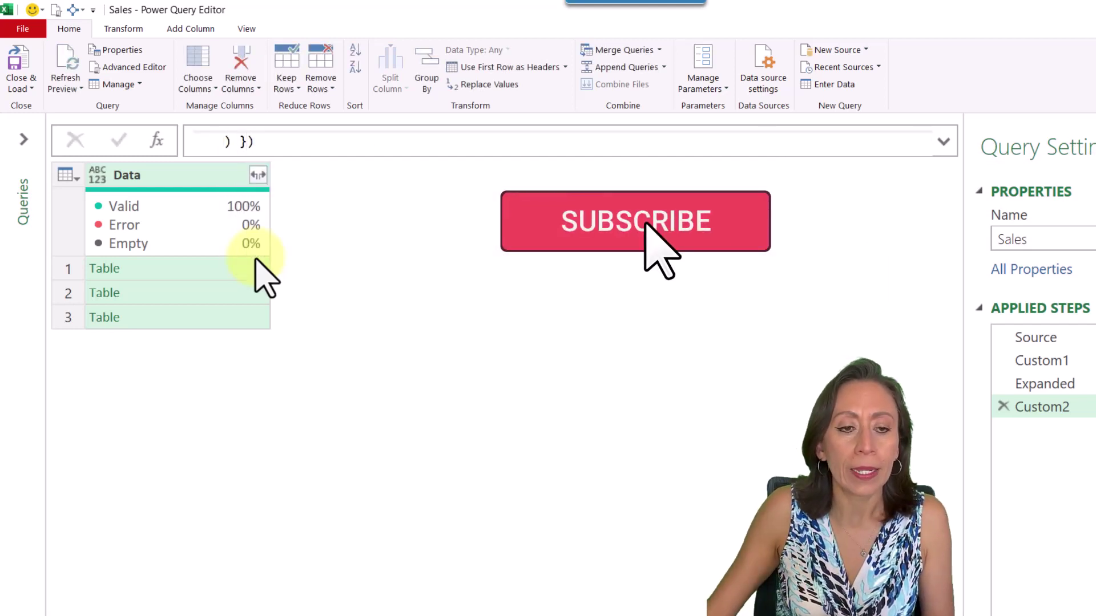
Preview the three nested tables in the Data column to check that each starts at its header row
click(255, 266)
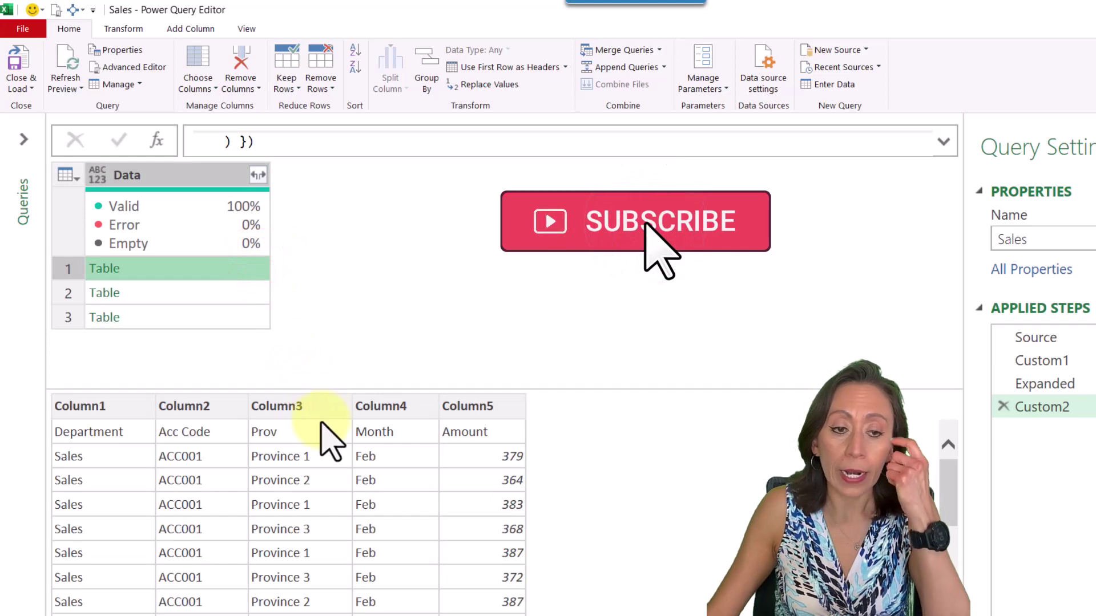
click(247, 292)
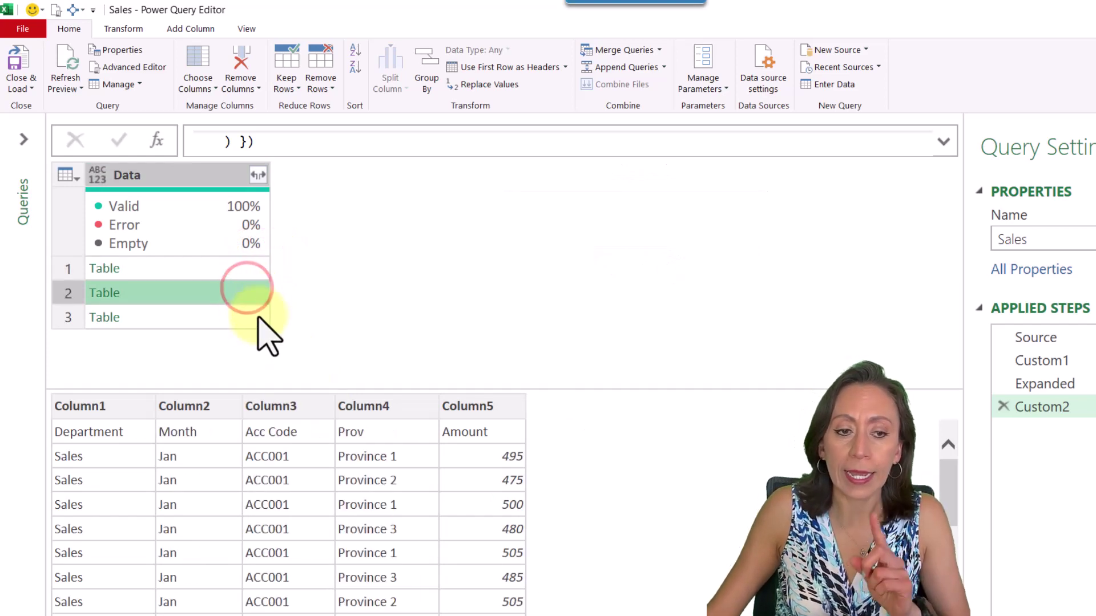
click(258, 317)
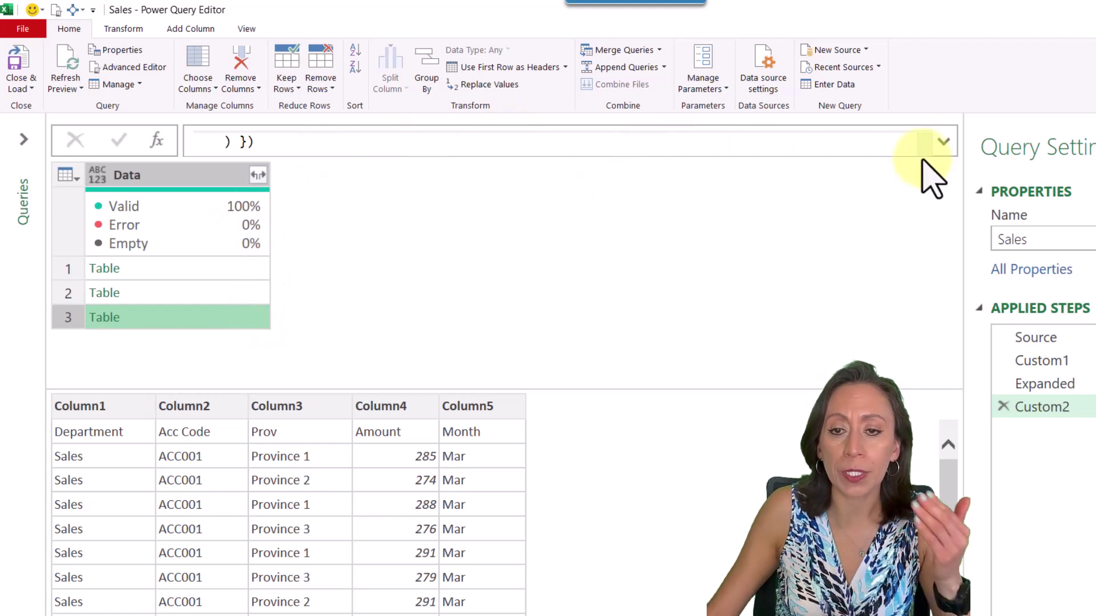
Restructure the formula after the outer each with a let expression on separate lines, assigning the Table.Skip call to variable a
click(943, 142)
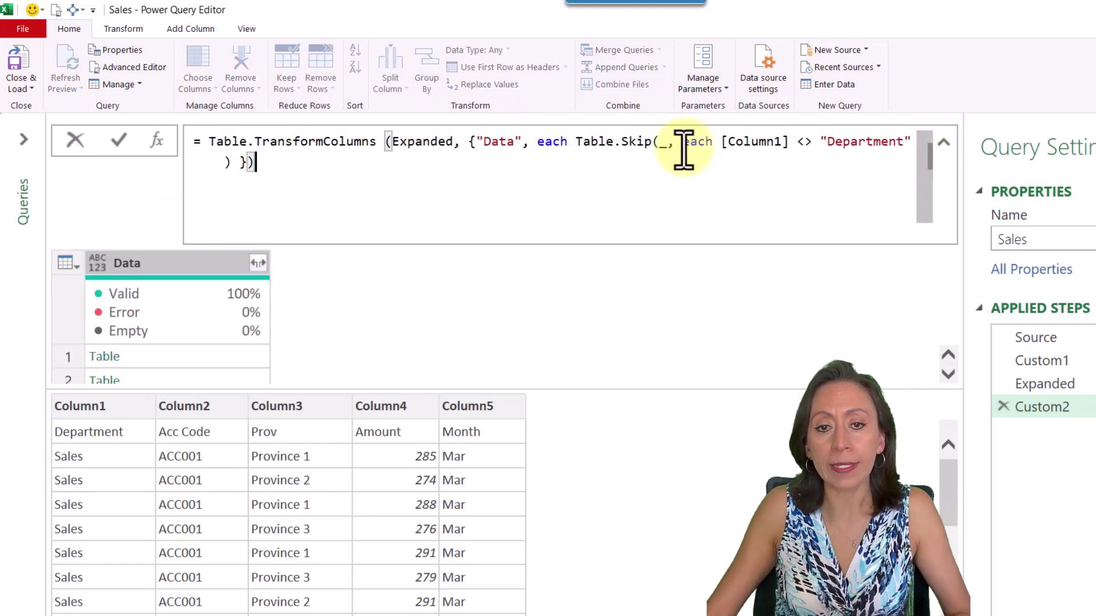
click(576, 141)
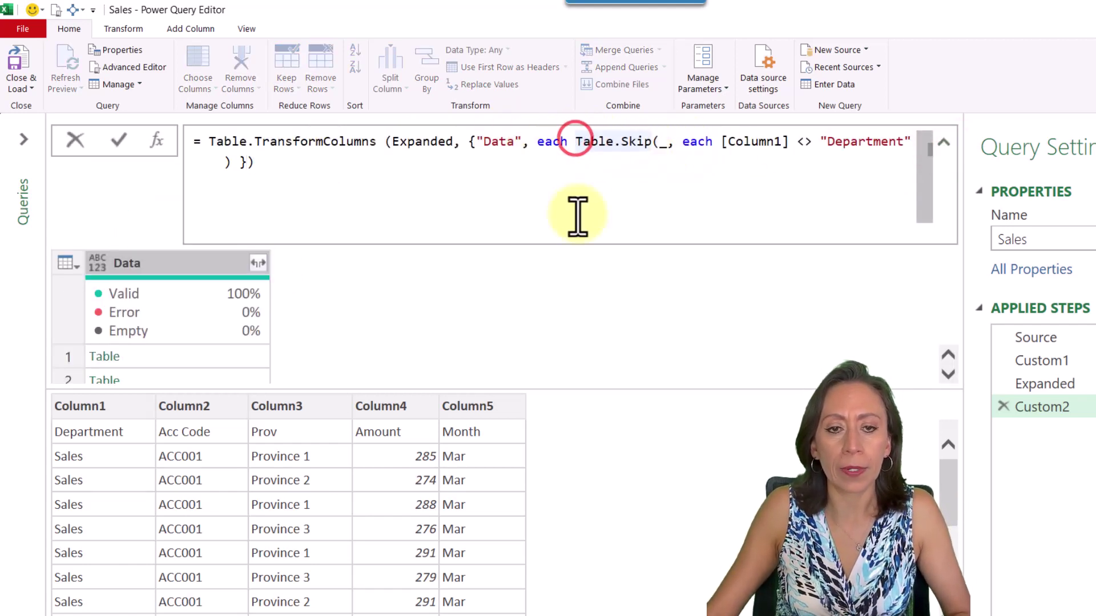
key(shift+Return)
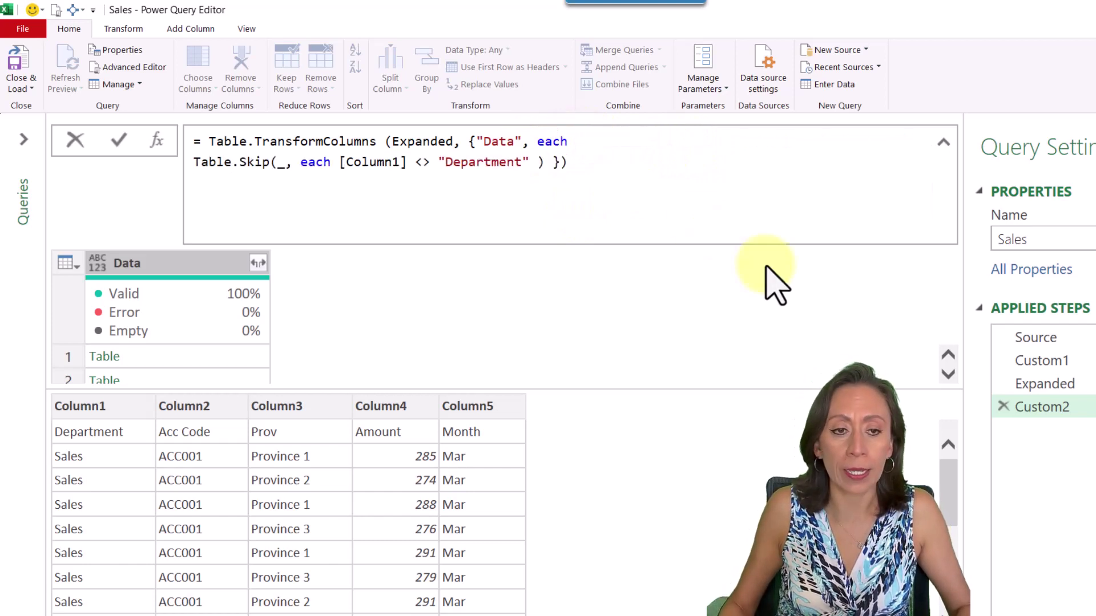
text(le)
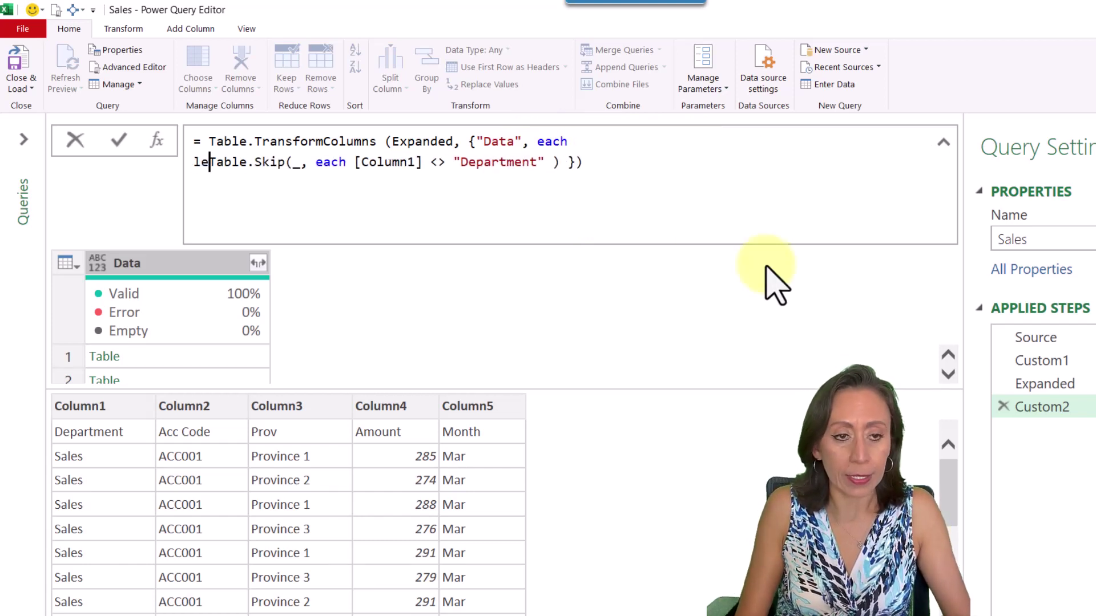
text(t)
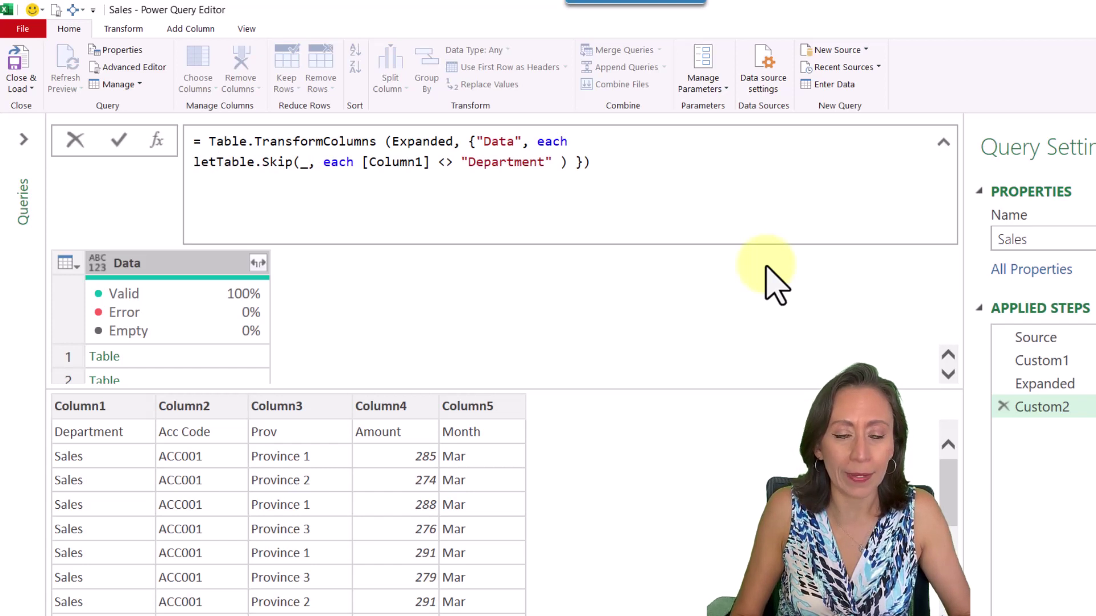
key(shift+Return)
text(a)
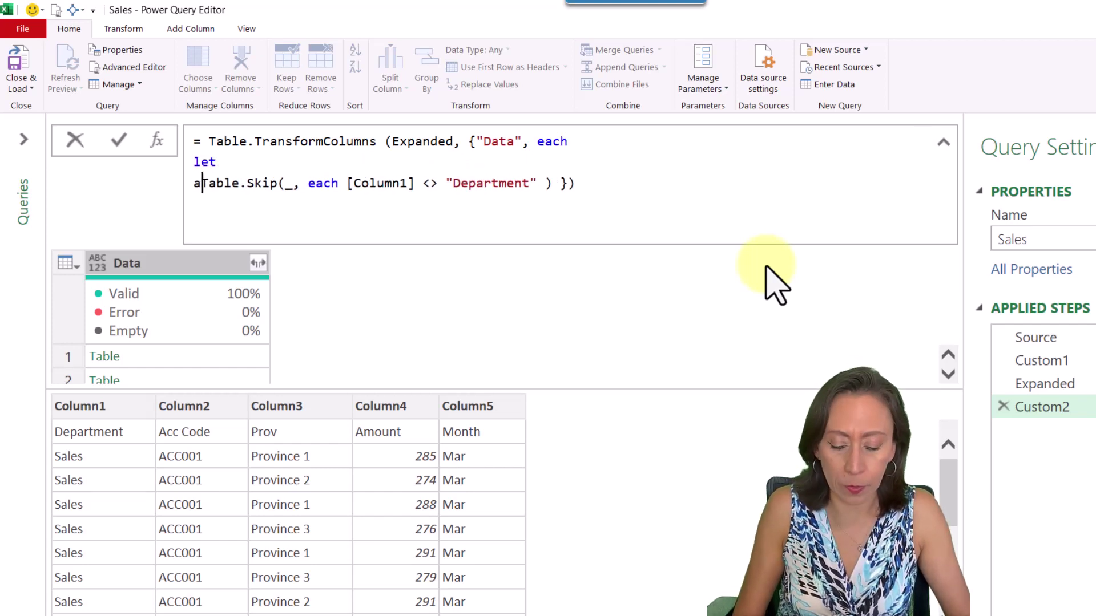
text( =)
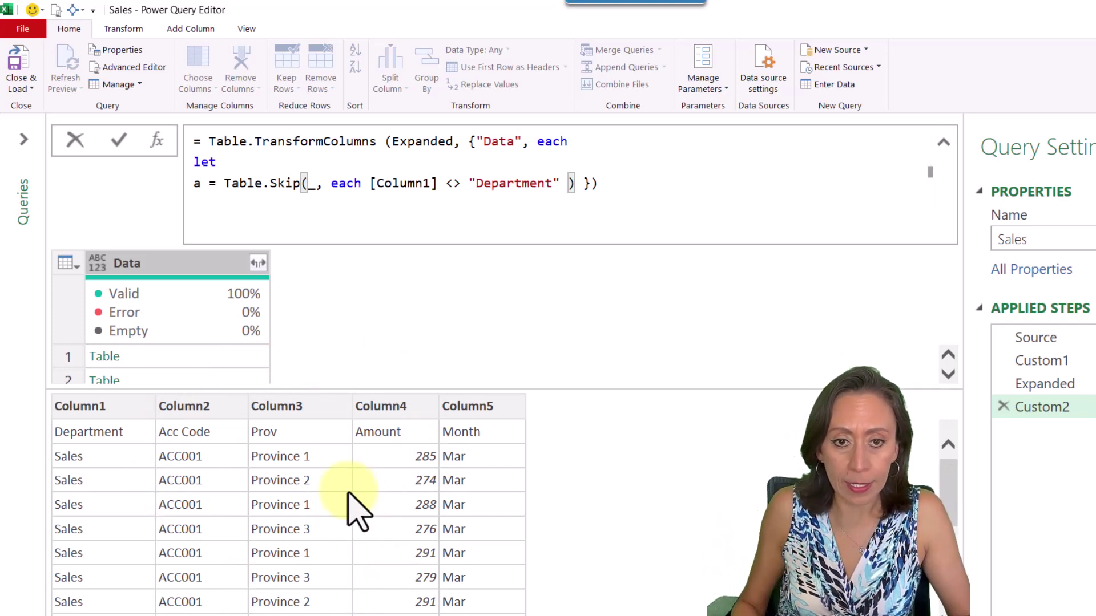
Complete the let expression with an in clause that returns Table.PromoteHeaders(a), and commit the formula
key(Return)
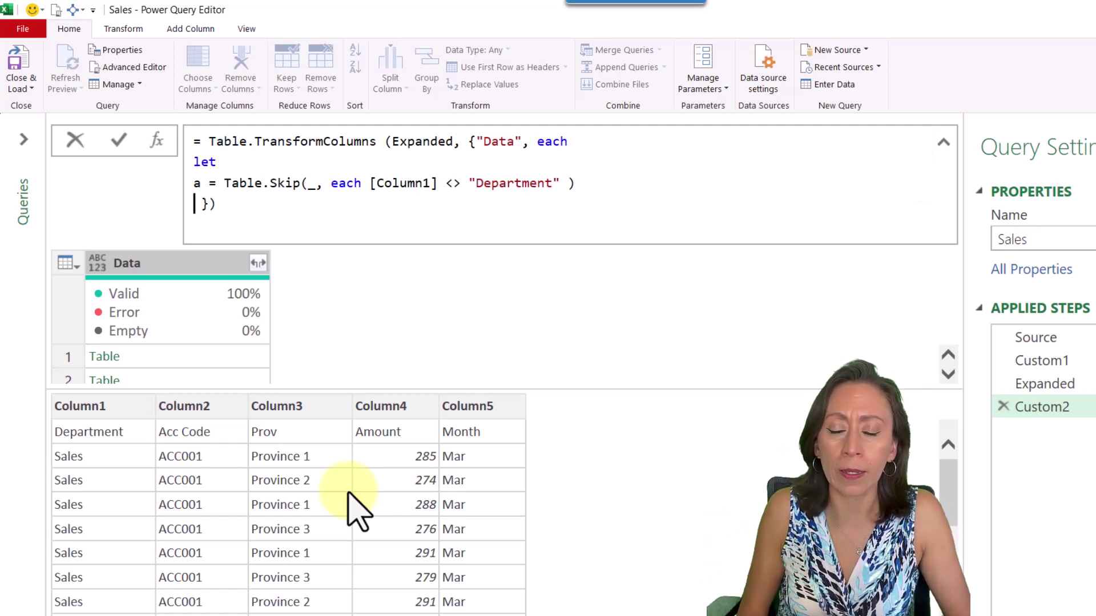
text(in)
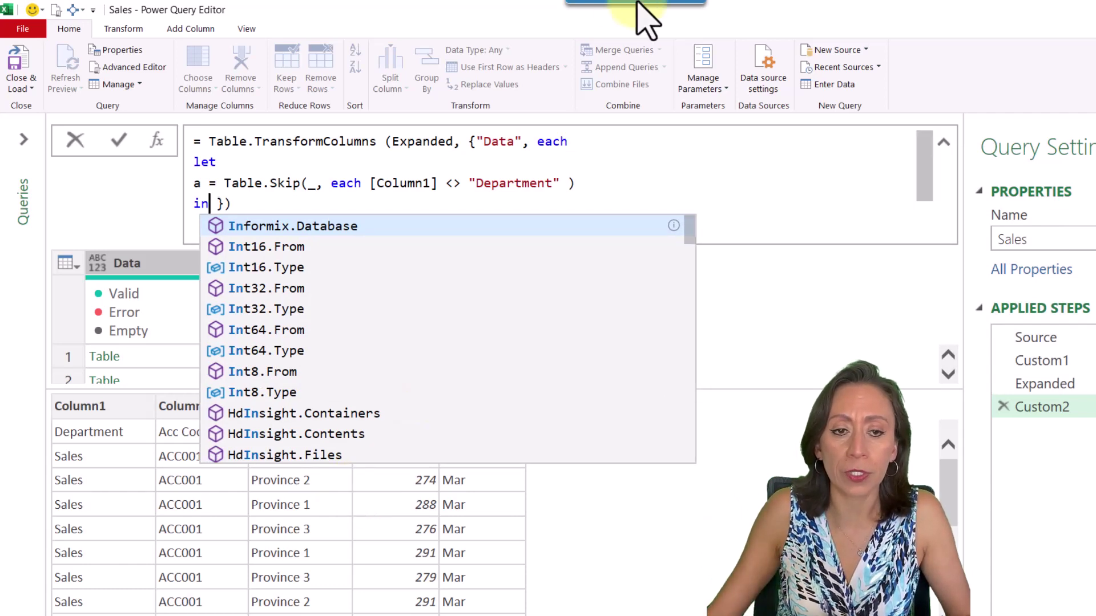
key(Escape)
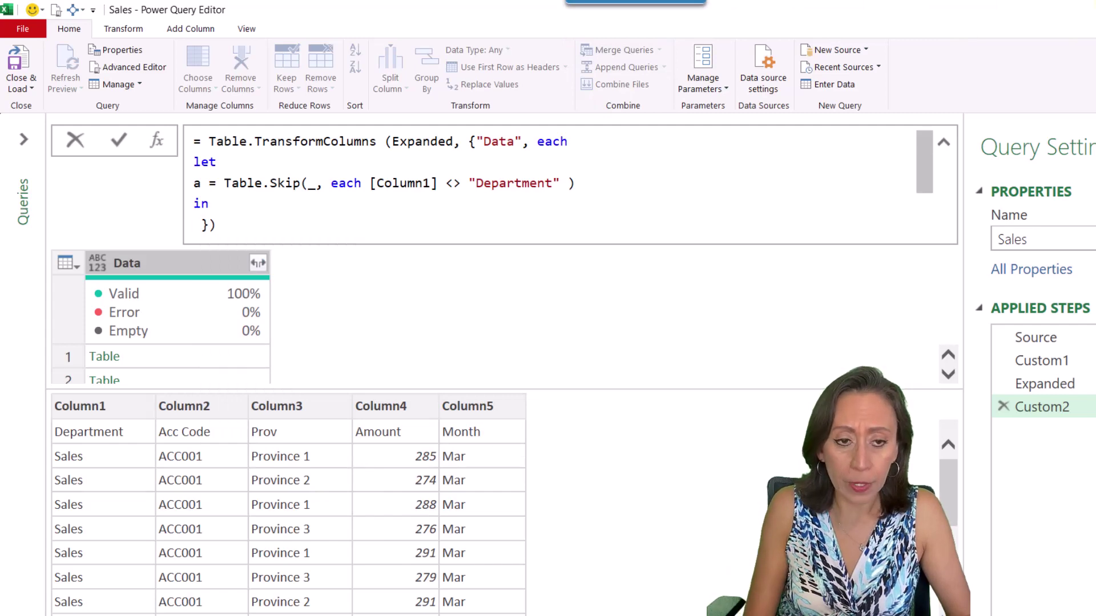
text(tab)
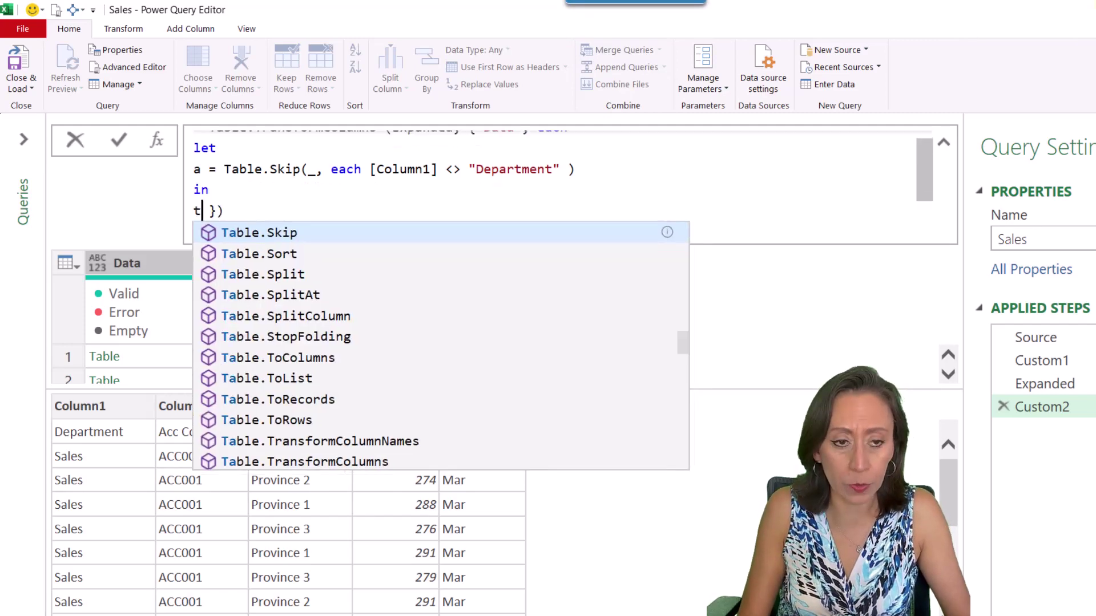
text(prom)
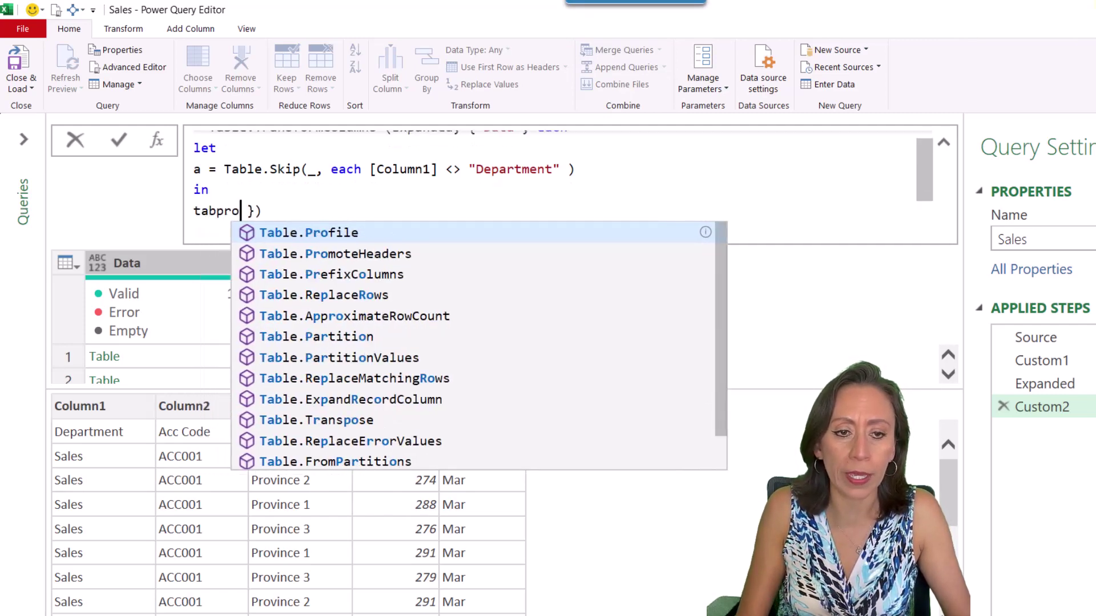
key(Tab)
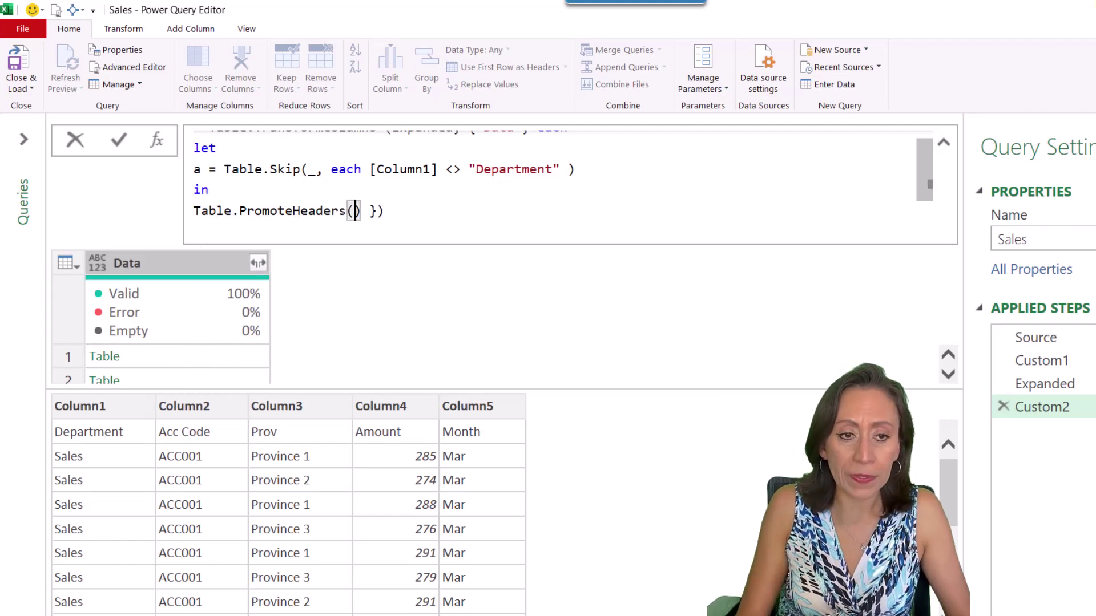
text(a)
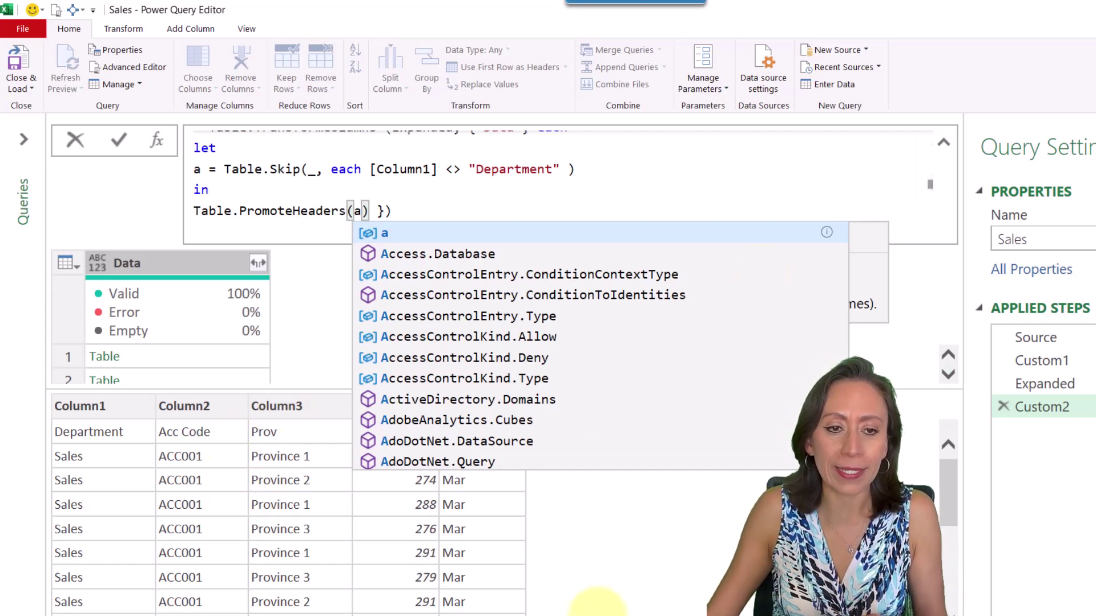
click(482, 209)
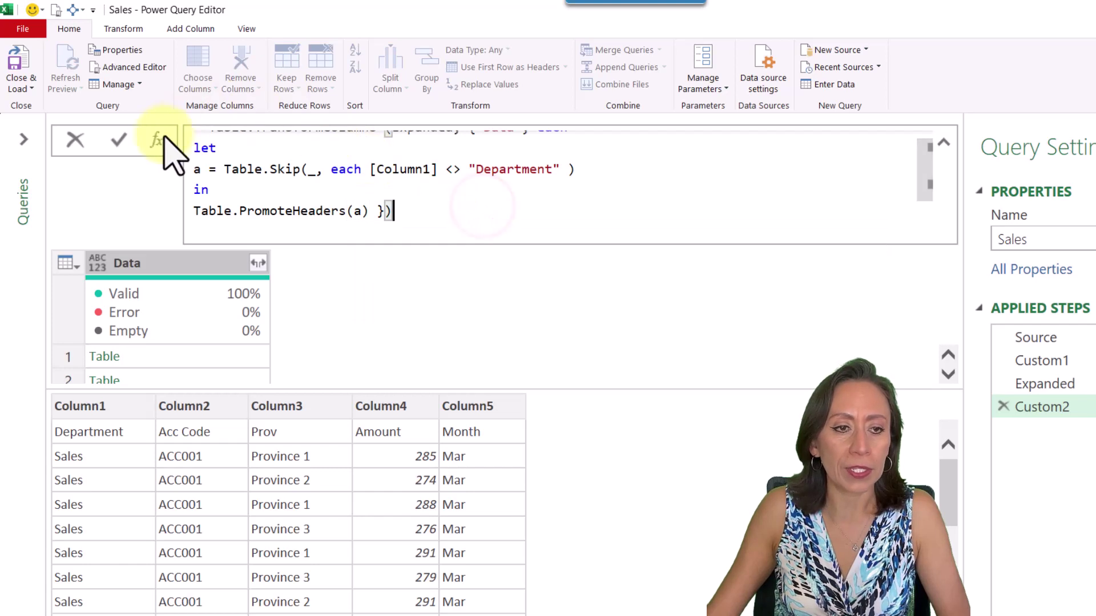
click(120, 140)
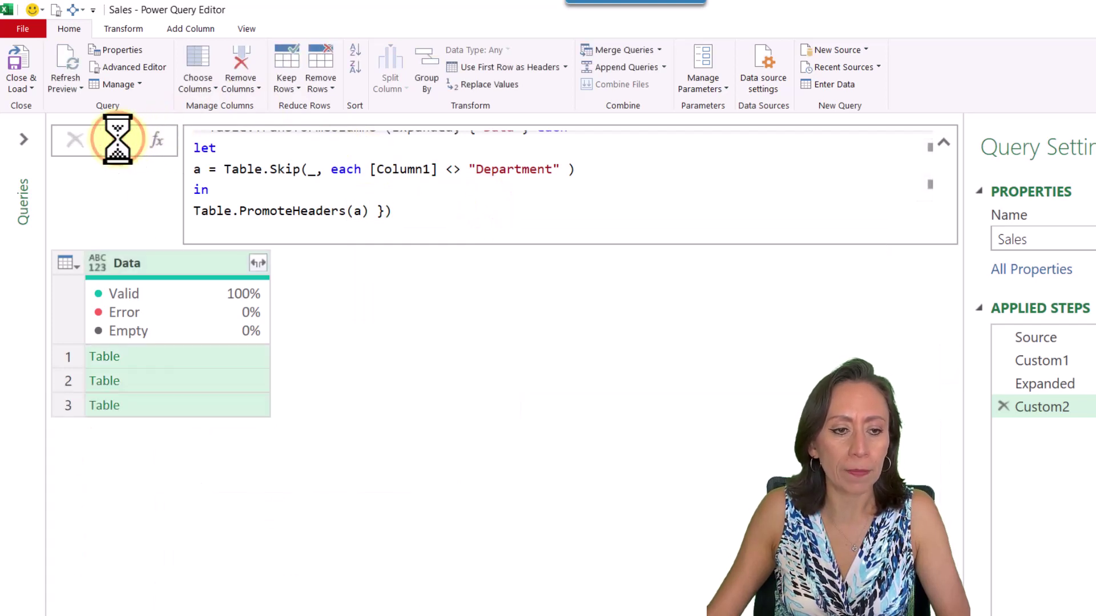
Preview the nested tables in the Data column to check their promoted column headers
click(215, 360)
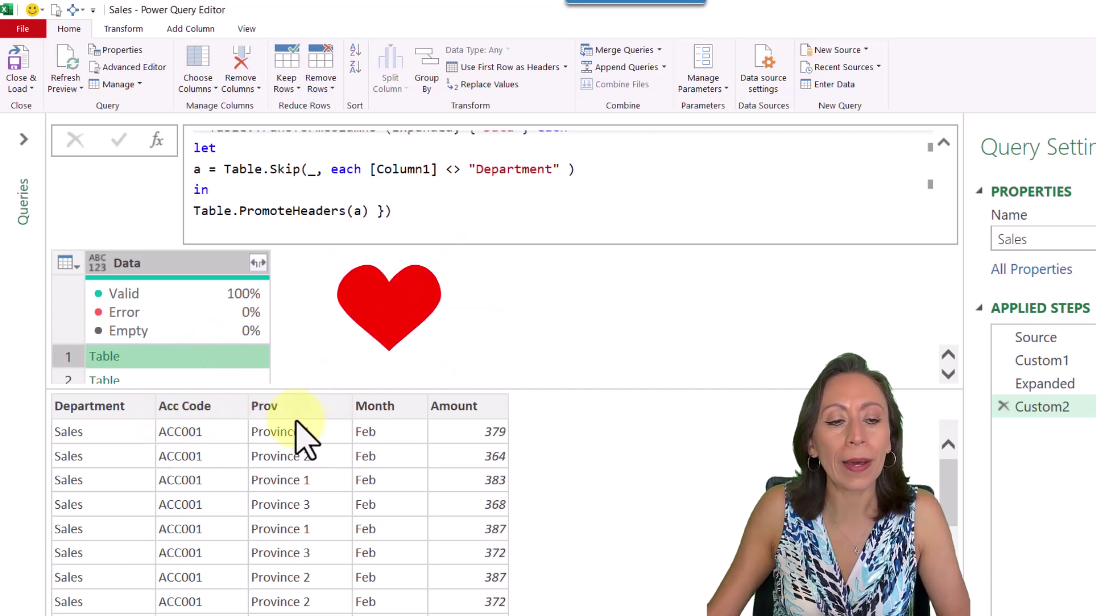
click(239, 374)
key(Down)
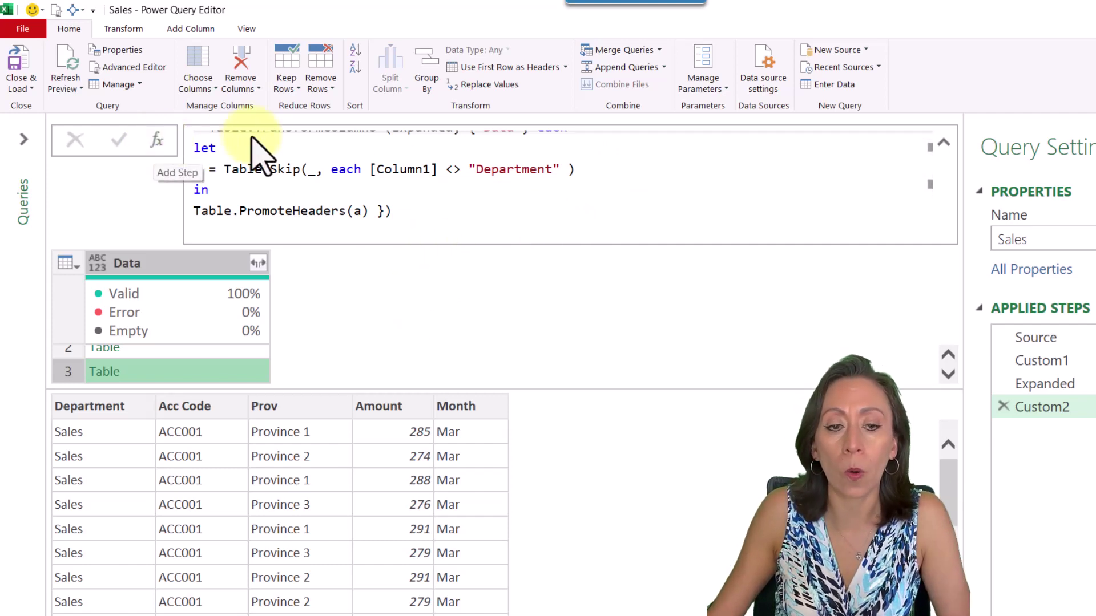
Add a custom step that appends all nested tables with the formula Table.Combine (Custom2[Data])
click(157, 141)
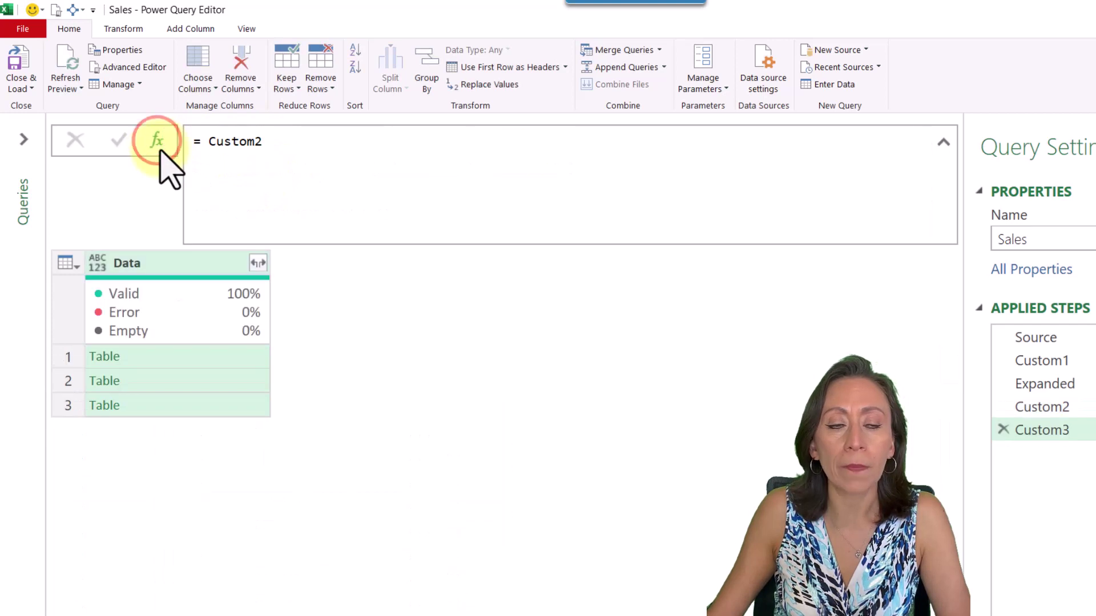
click(208, 142)
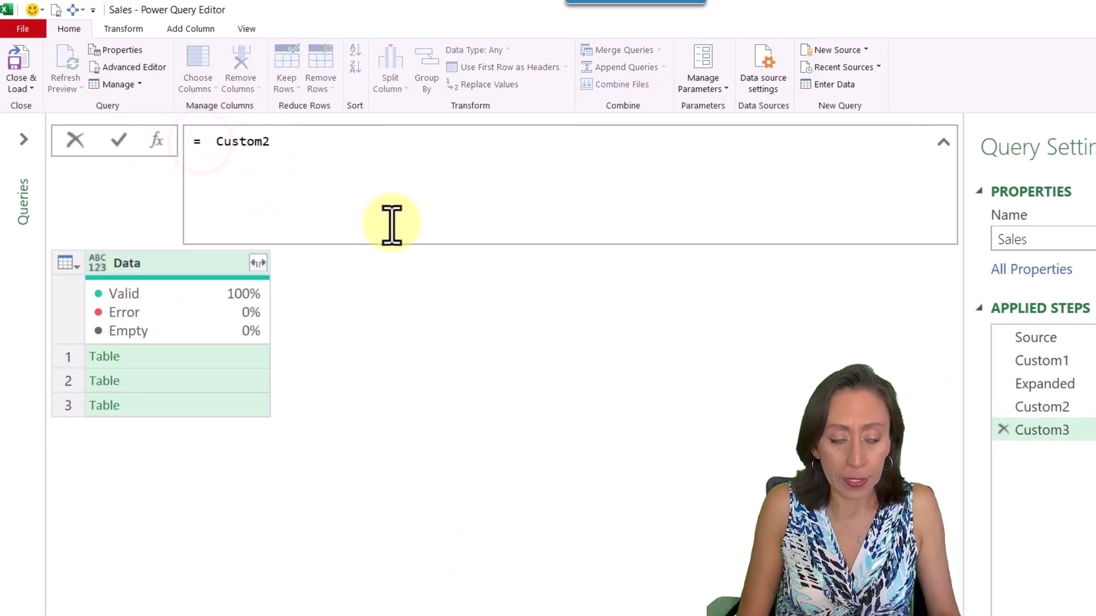
text(table.Combine)
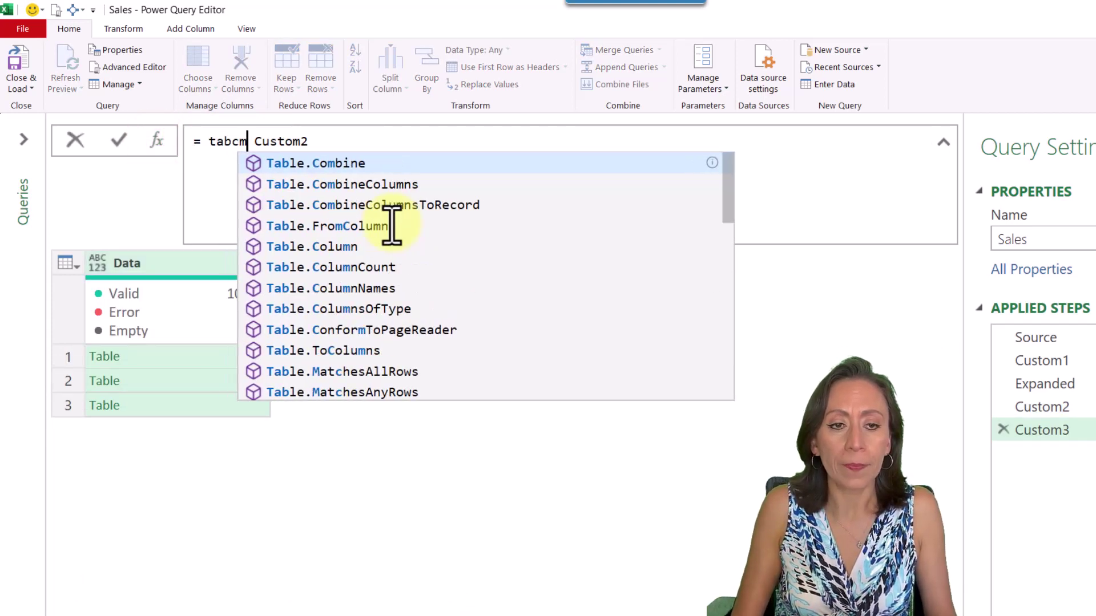
text(()
key(End)
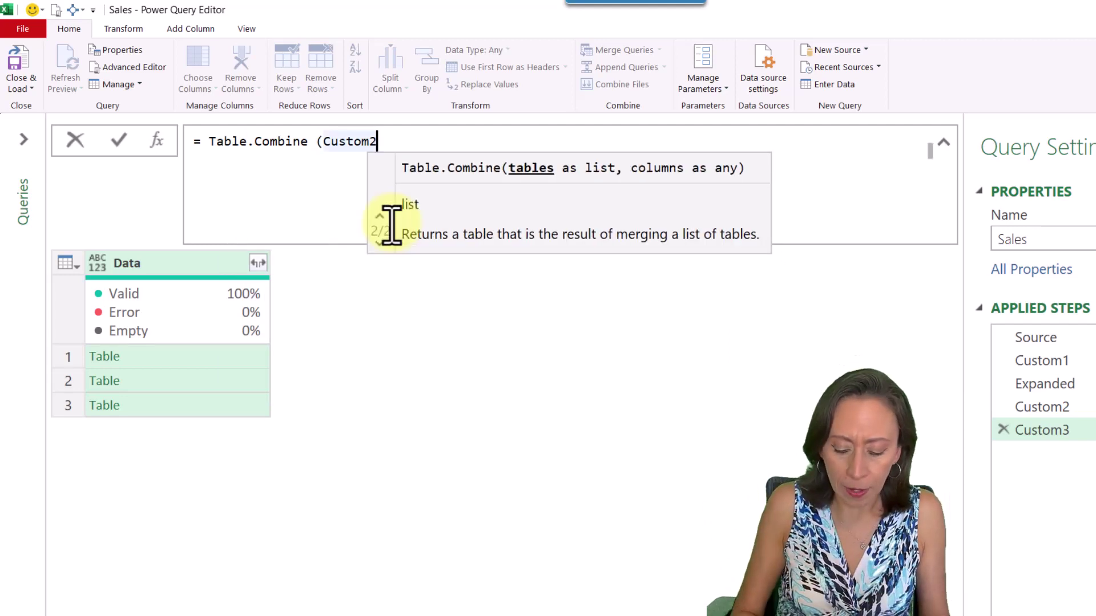
text([)
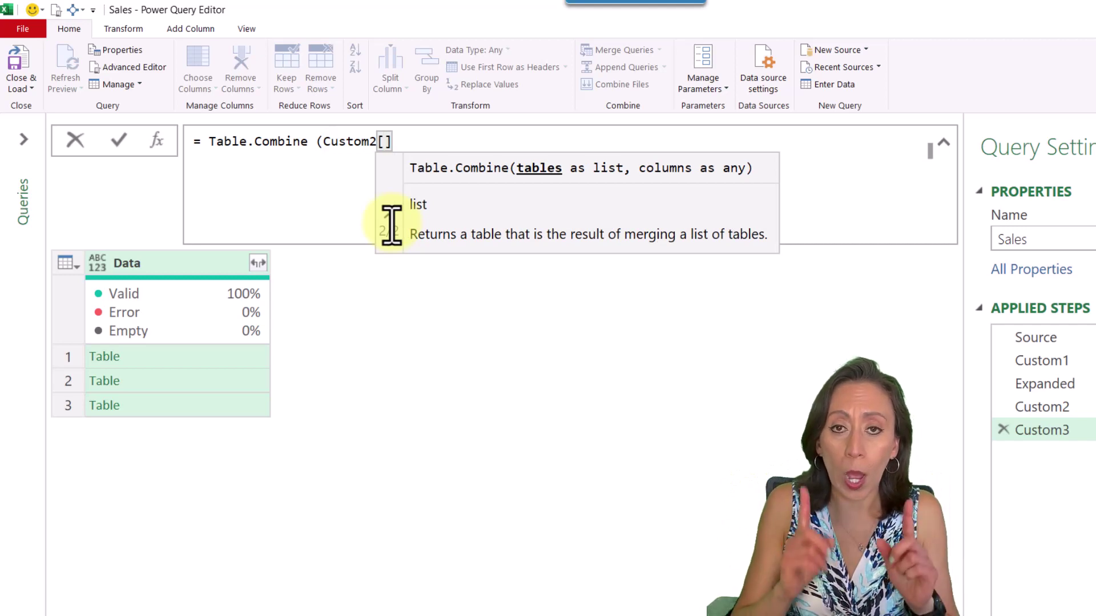
text(Data)
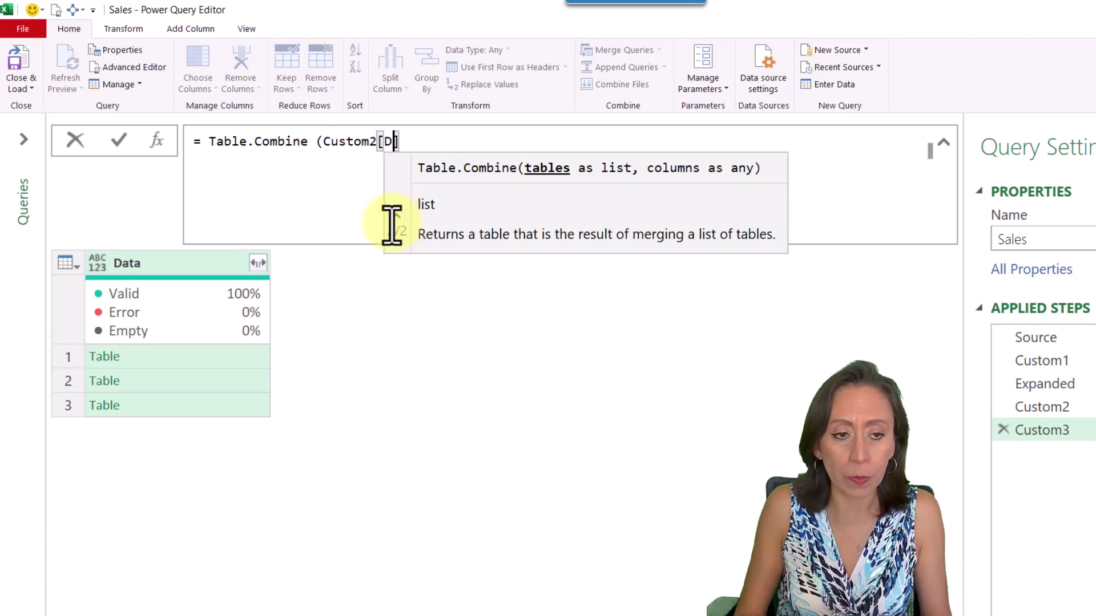
text(]))
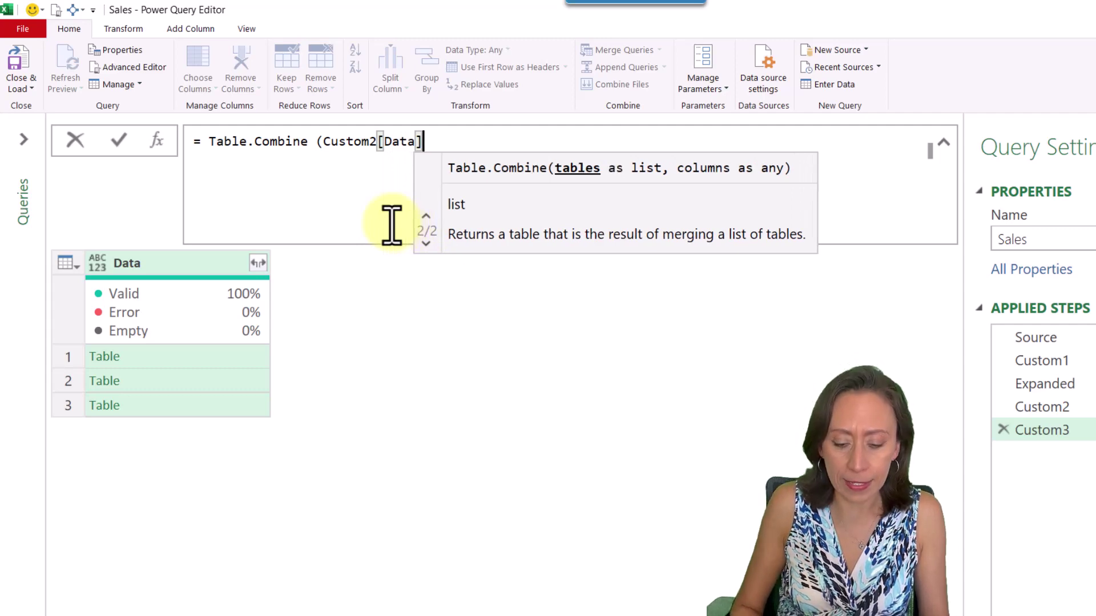
key(Return)
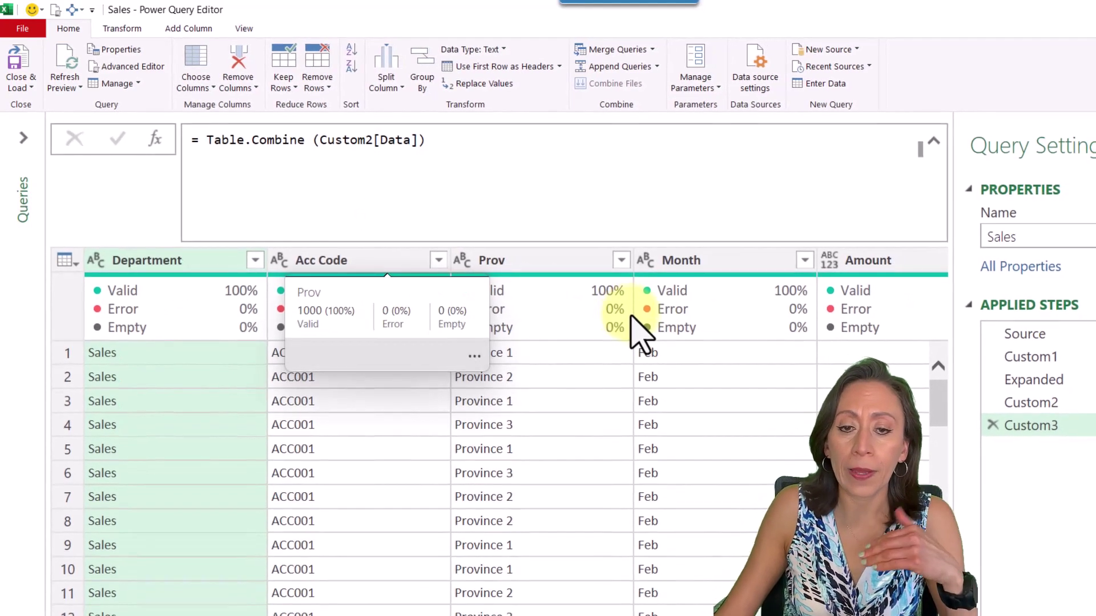
Examine the combined rows and the full list of distinct Month values without applying a filter, and collapse the formula display
scroll(746, 342, down, 1)
scroll(746, 343, down, 10)
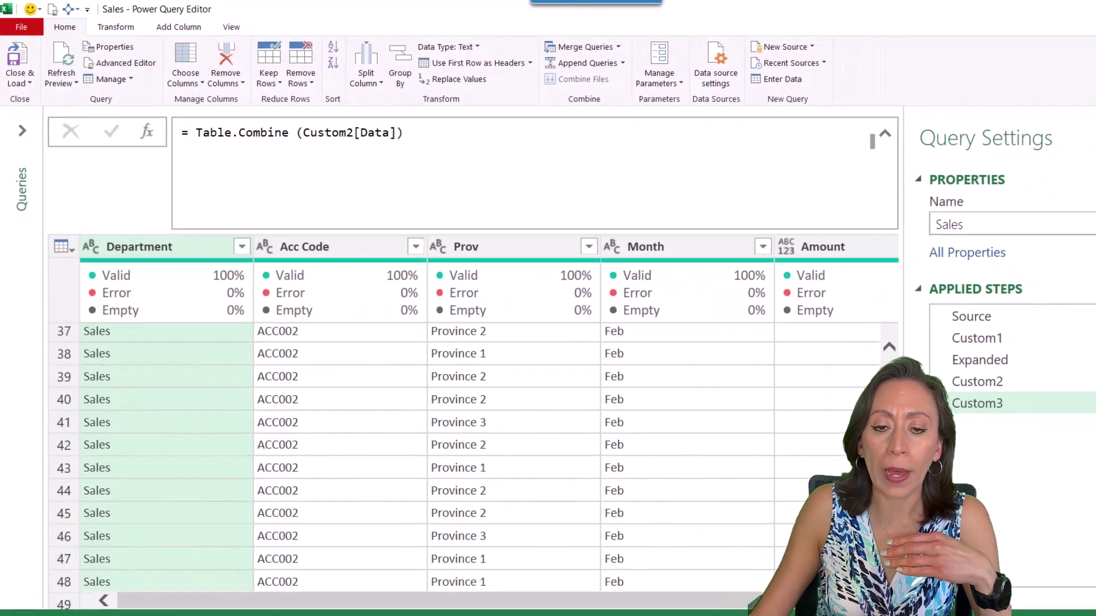
click(771, 256)
click(746, 242)
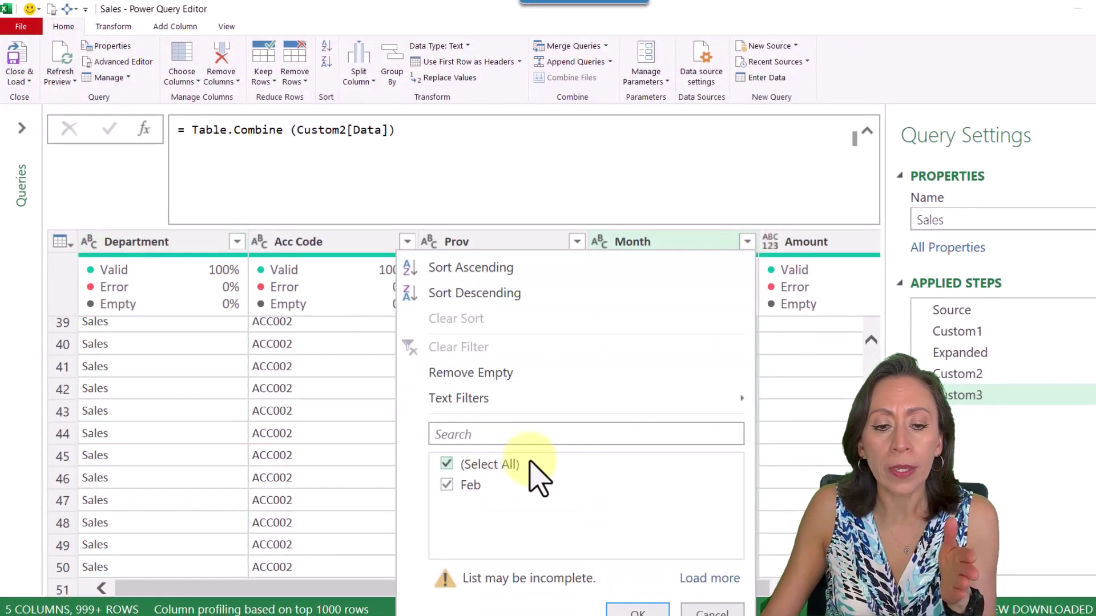
click(701, 579)
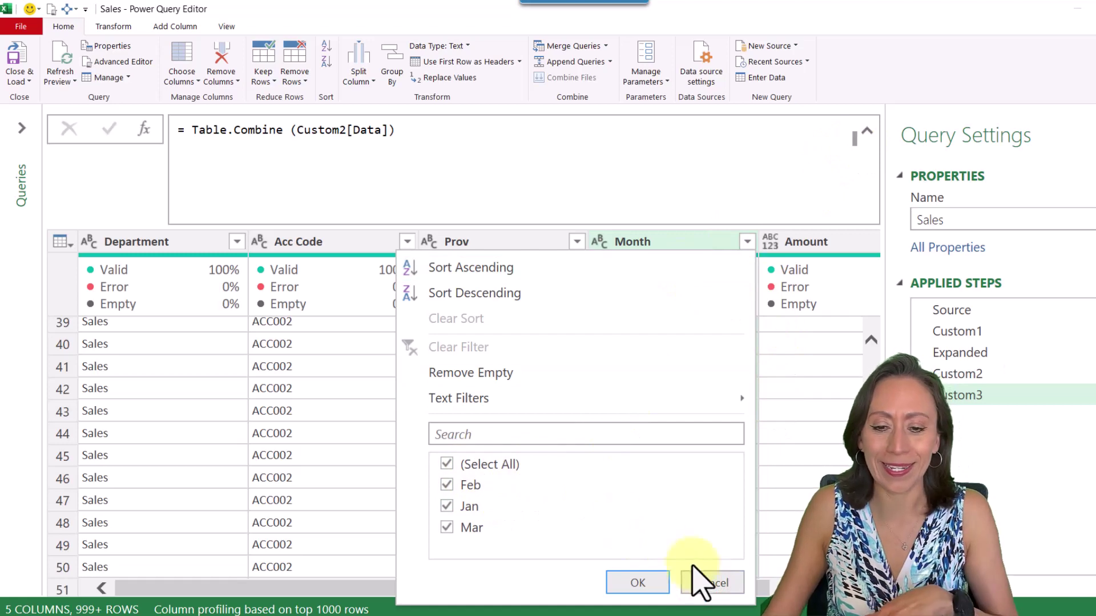
click(710, 583)
click(867, 130)
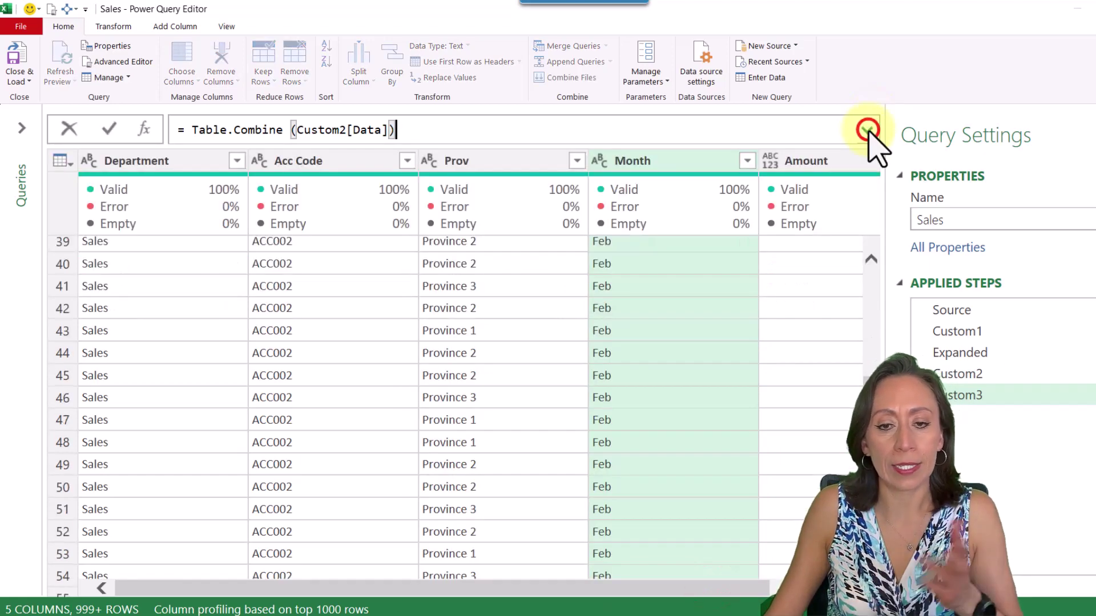
Load the query to the workbook as a PivotTable Report on the existing worksheet at cell B2 of Sheet1
click(19, 77)
click(34, 113)
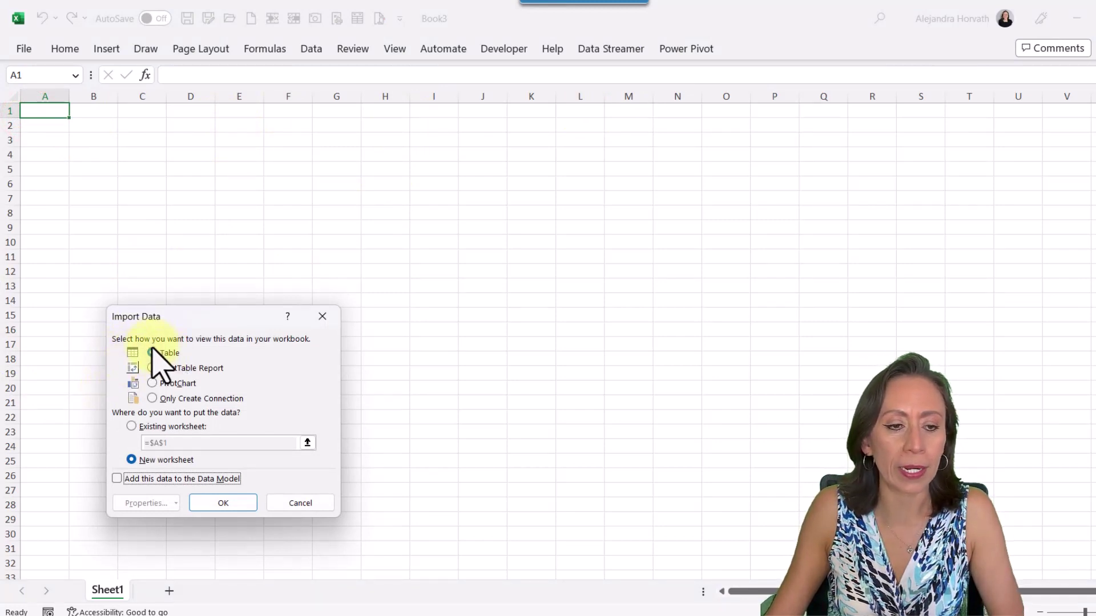
click(152, 368)
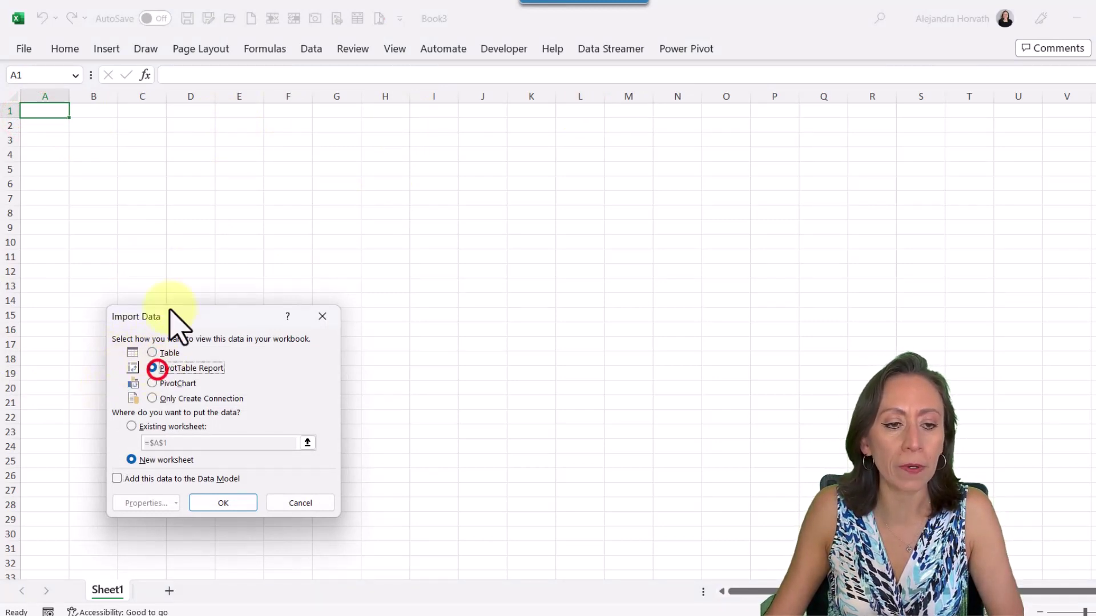
click(98, 125)
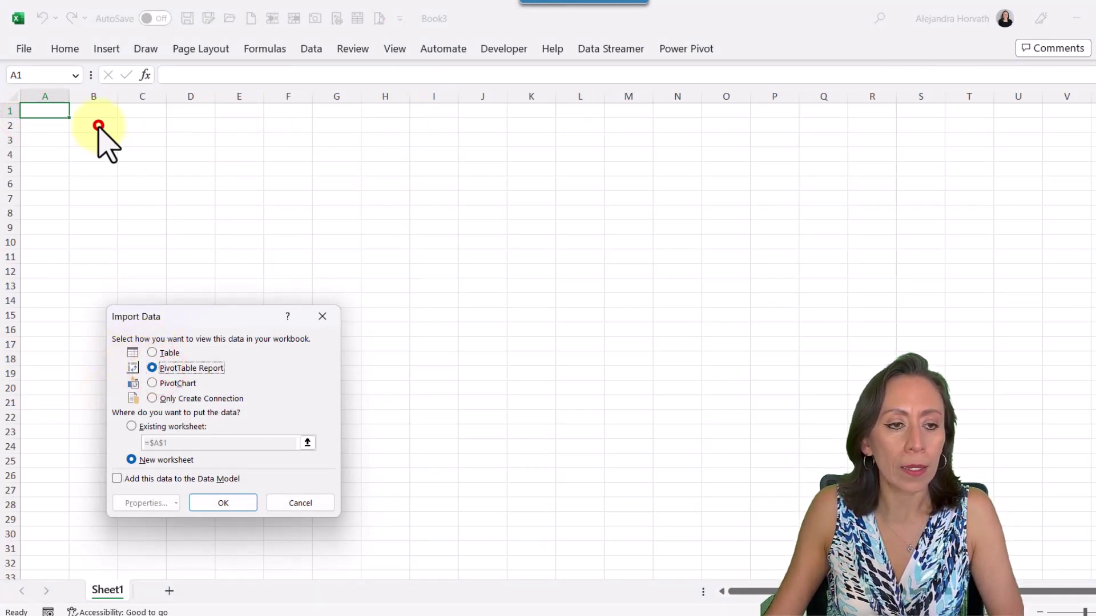
click(175, 426)
click(95, 121)
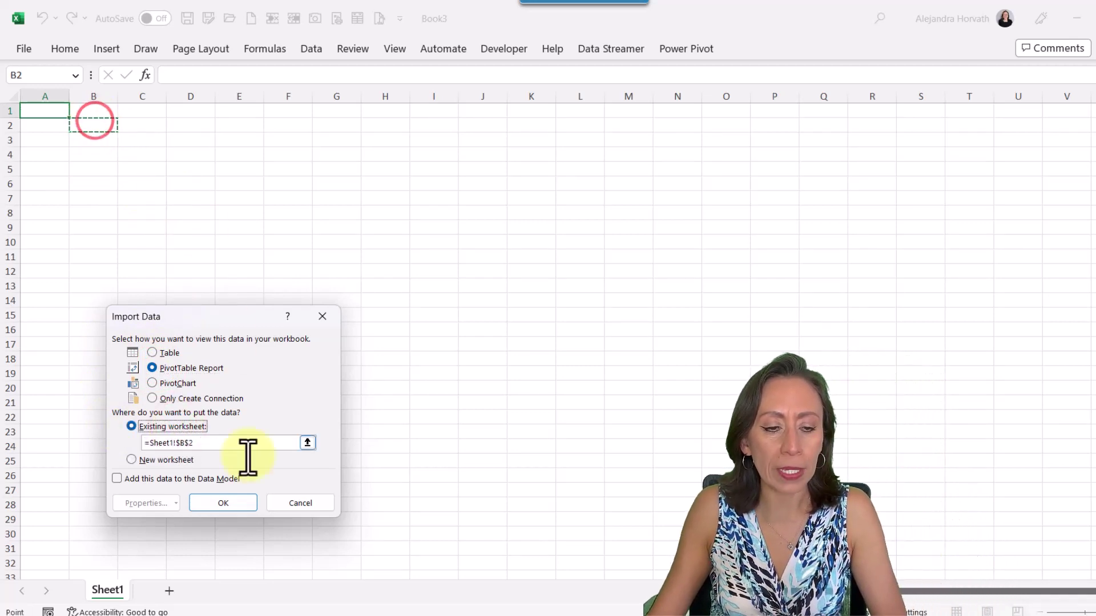
click(238, 501)
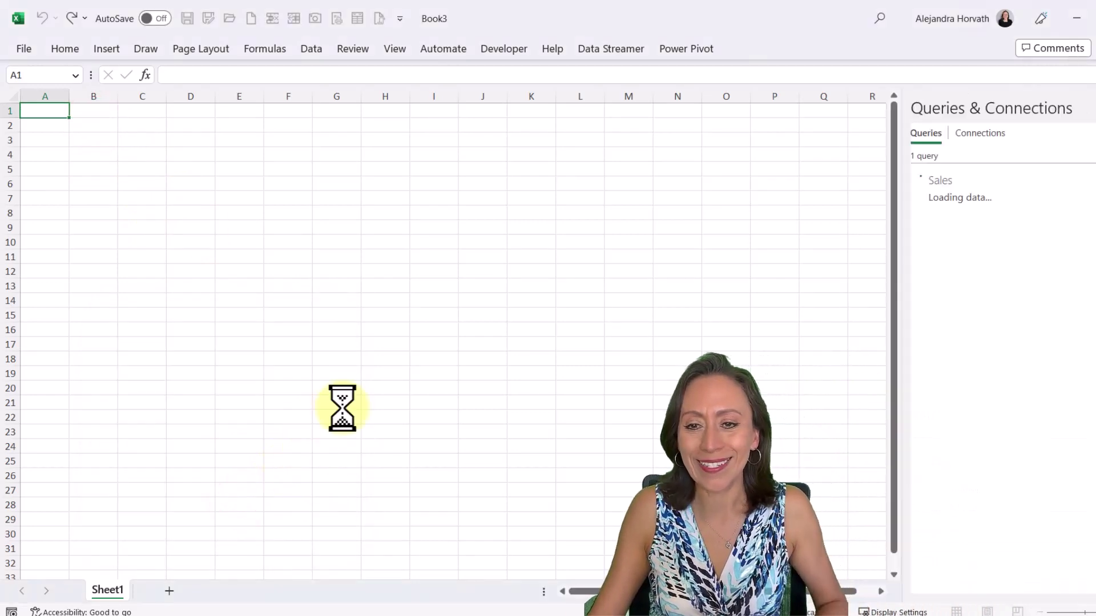
Lay out the PivotTable with Amount summed as values, Month as columns, and Prov above Department as rows
scroll(461, 470, up, 3)
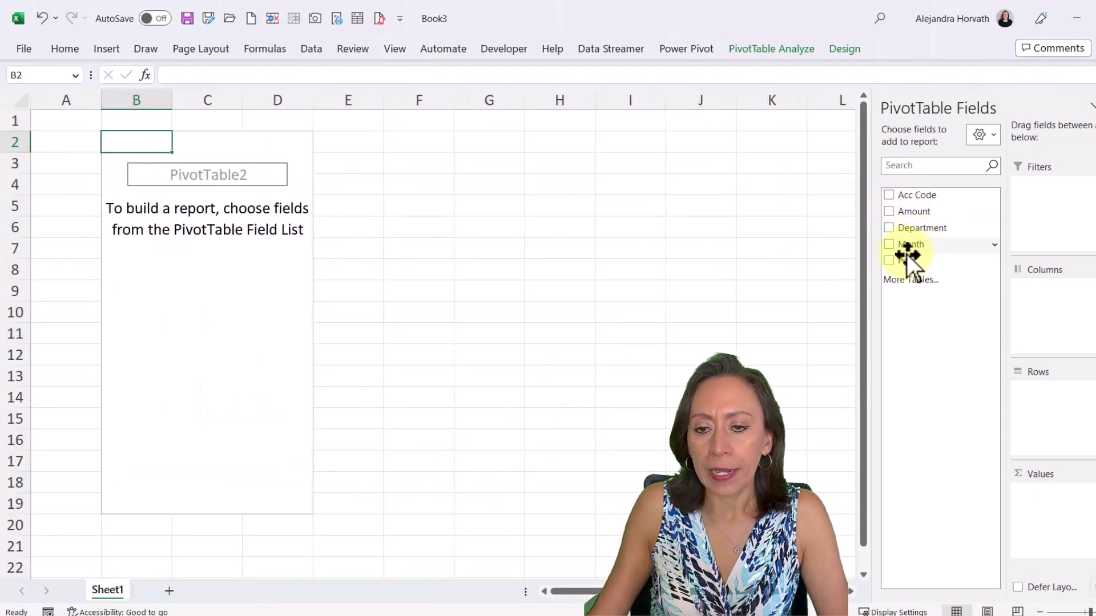
drag(913, 213, 1035, 500)
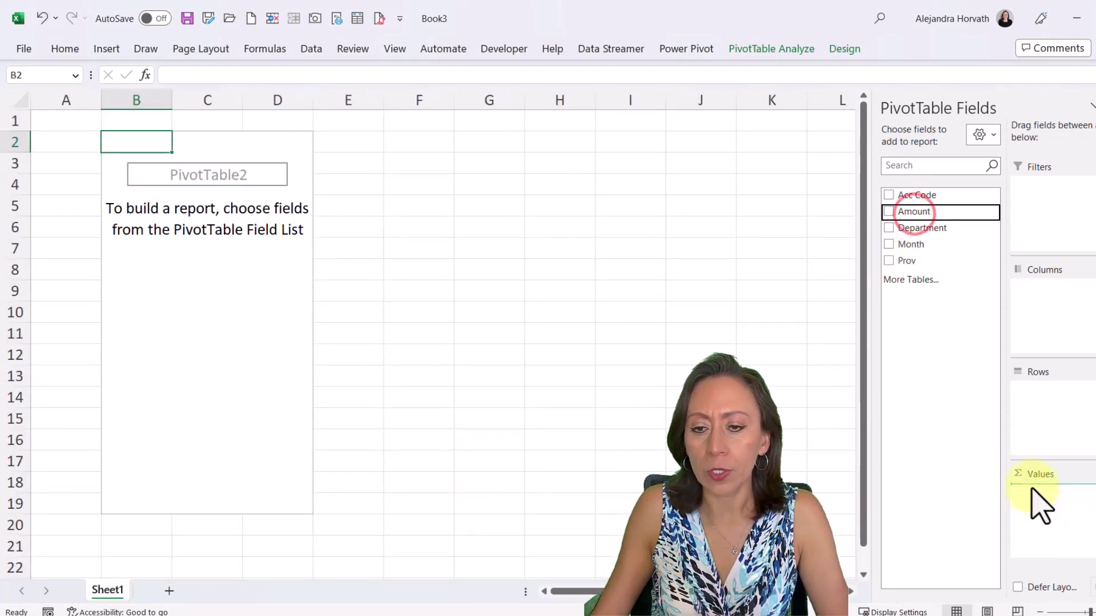
drag(940, 231, 1049, 394)
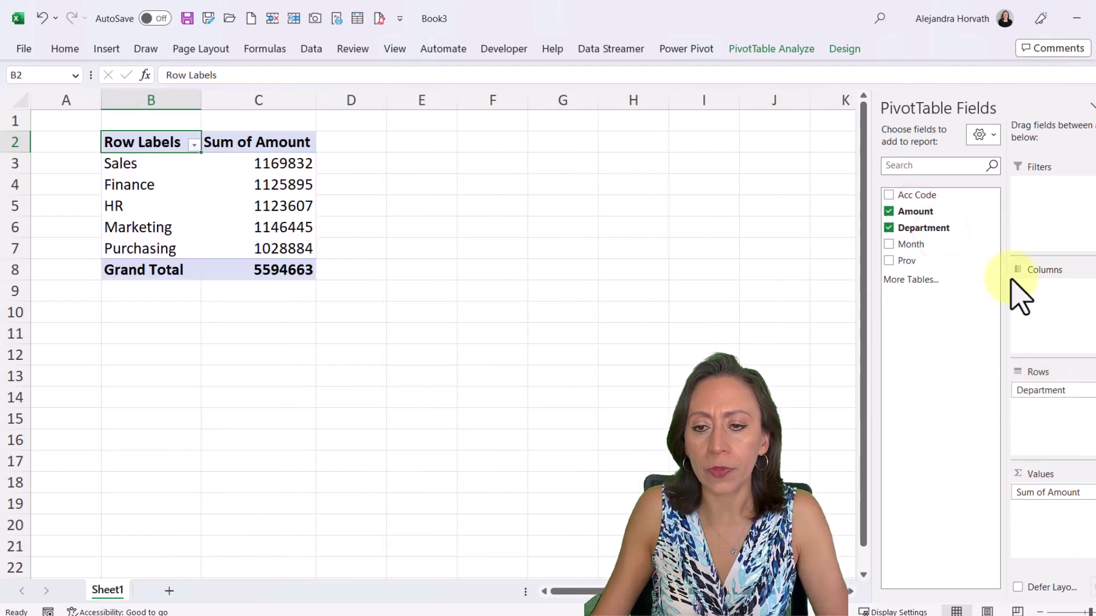
drag(951, 241, 1032, 290)
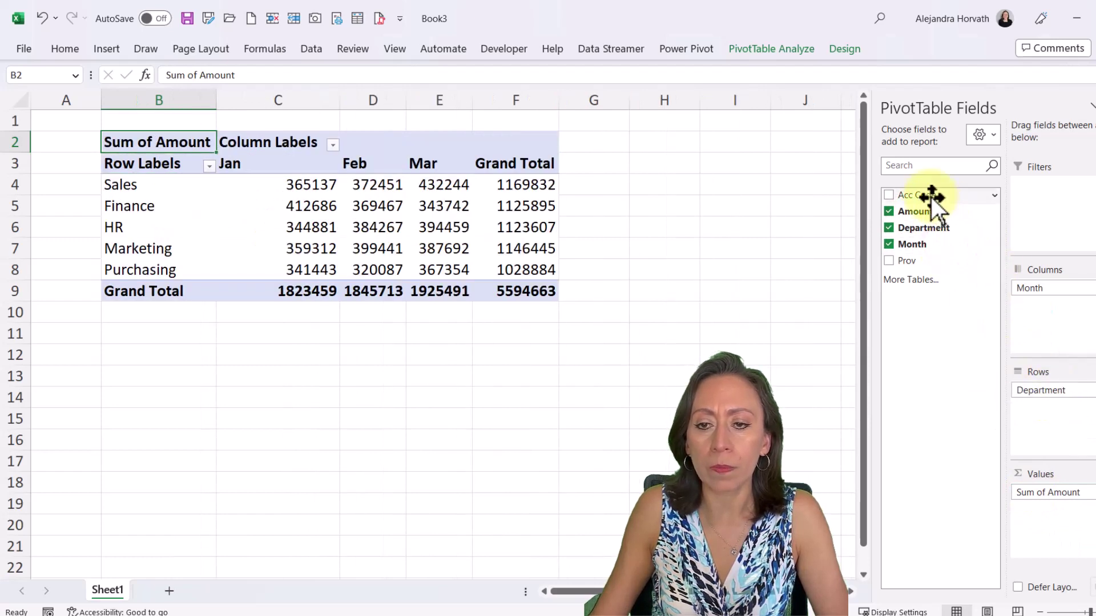
drag(909, 263, 1045, 390)
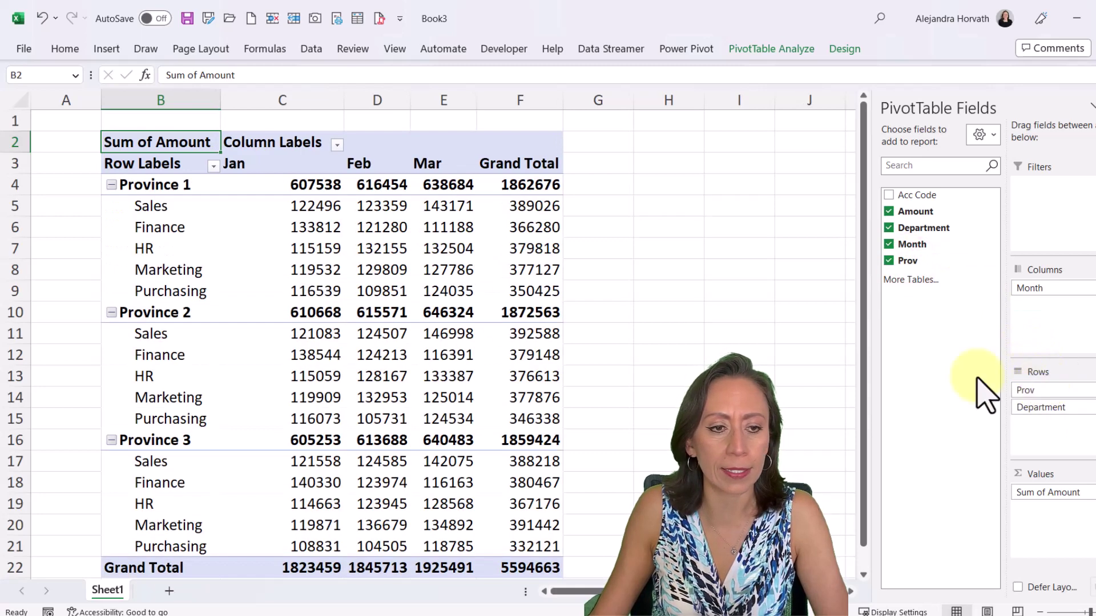
Format the Sum of Amount values as Number with a thousands separator and 0 decimal places
click(357, 227)
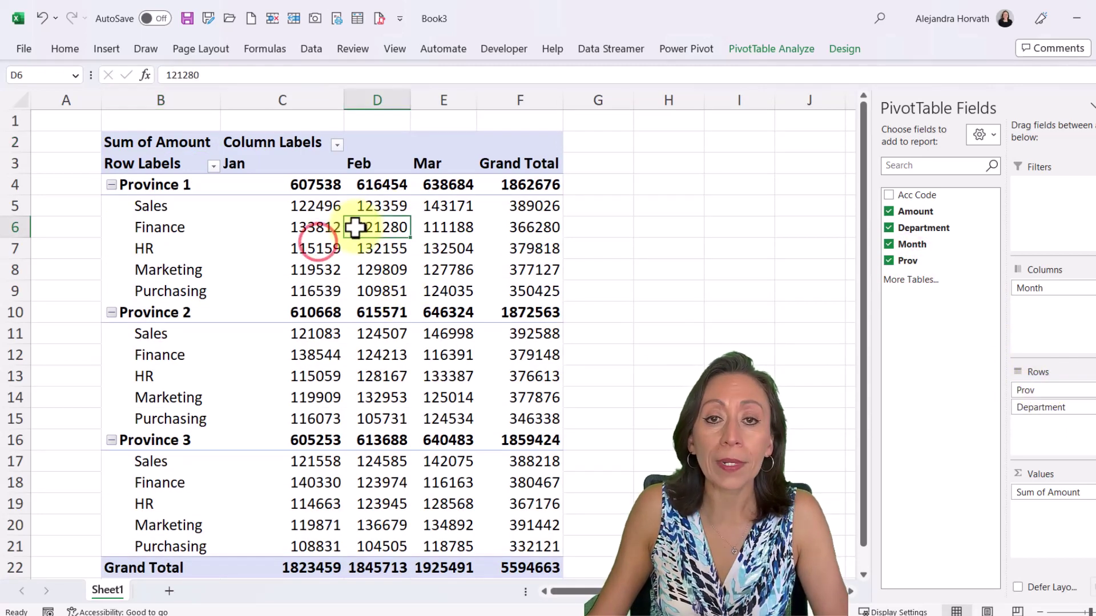
right_click(358, 228)
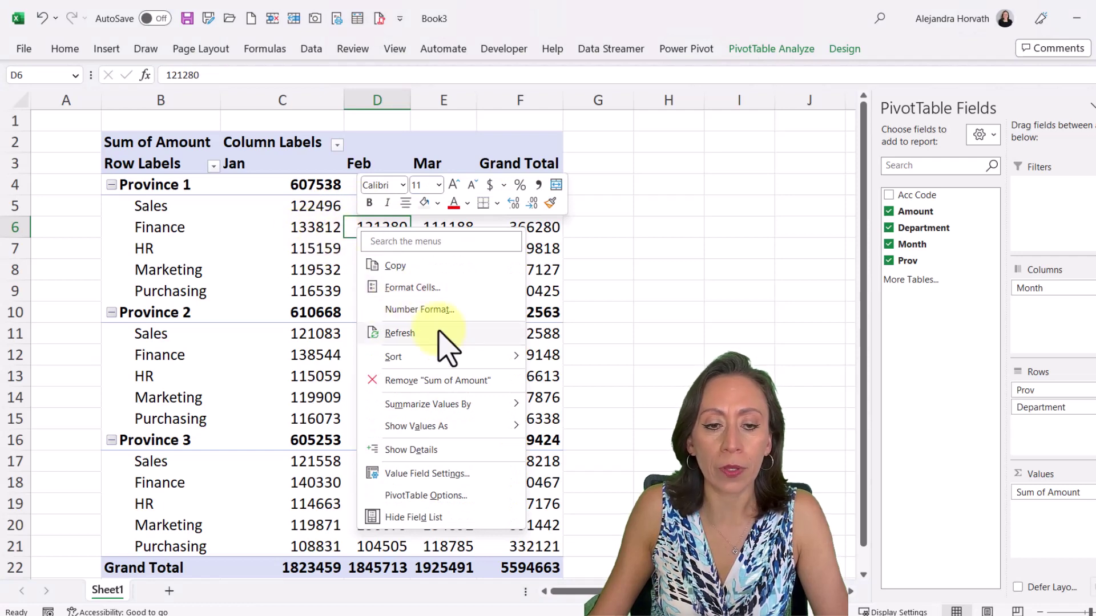
click(445, 305)
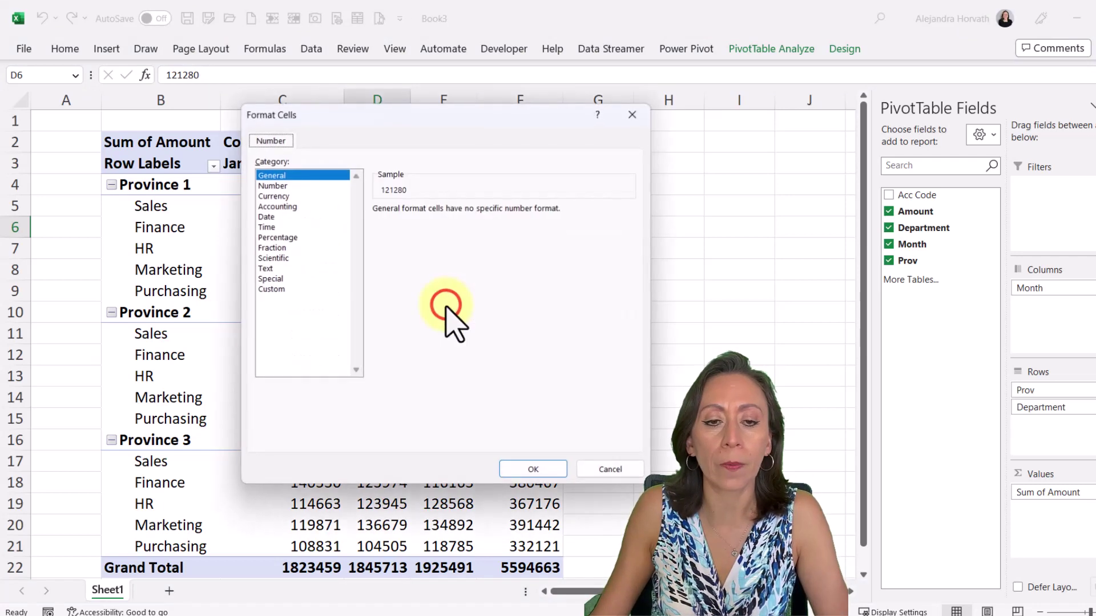
click(281, 186)
click(422, 229)
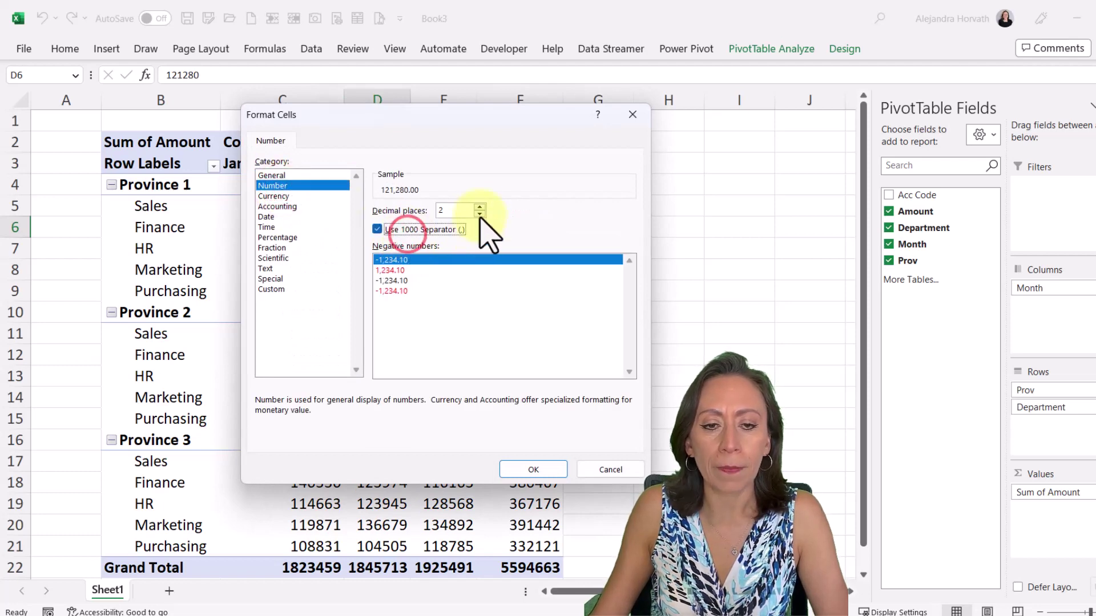
key(BackSpace)
text(0)
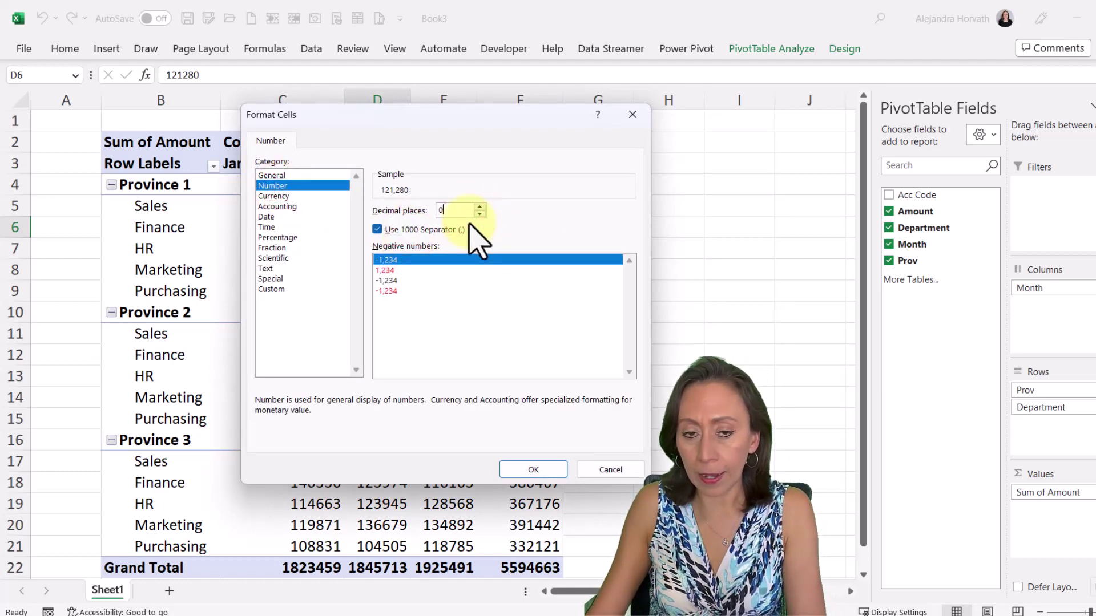
key(Return)
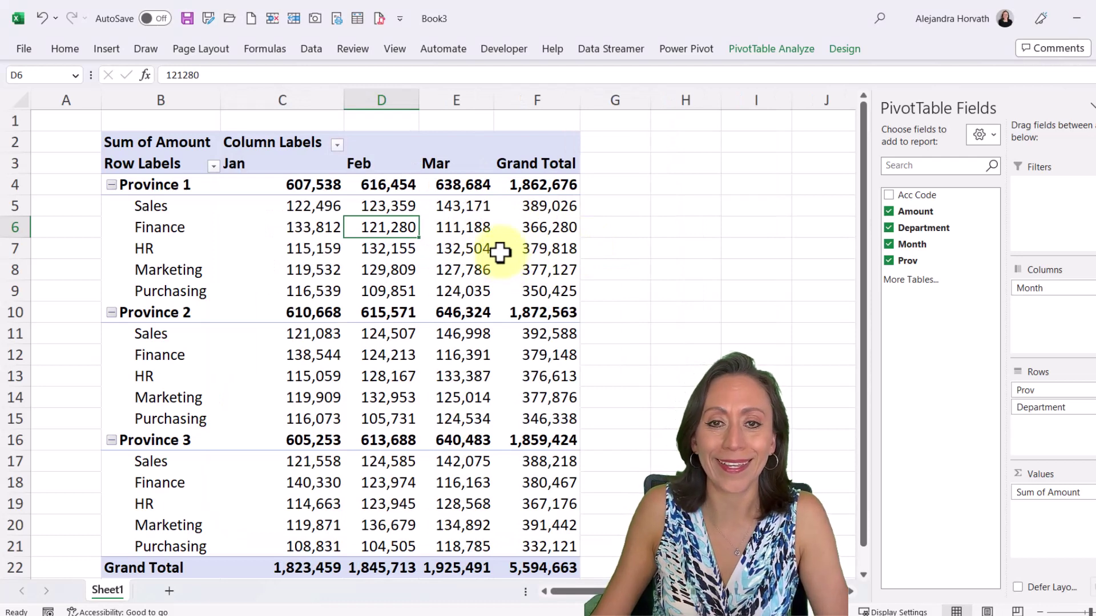
Check the PivotTable's month headings, and in File Explorer add the Apr workbook from the Demo folder to the Sales folder
click(311, 164)
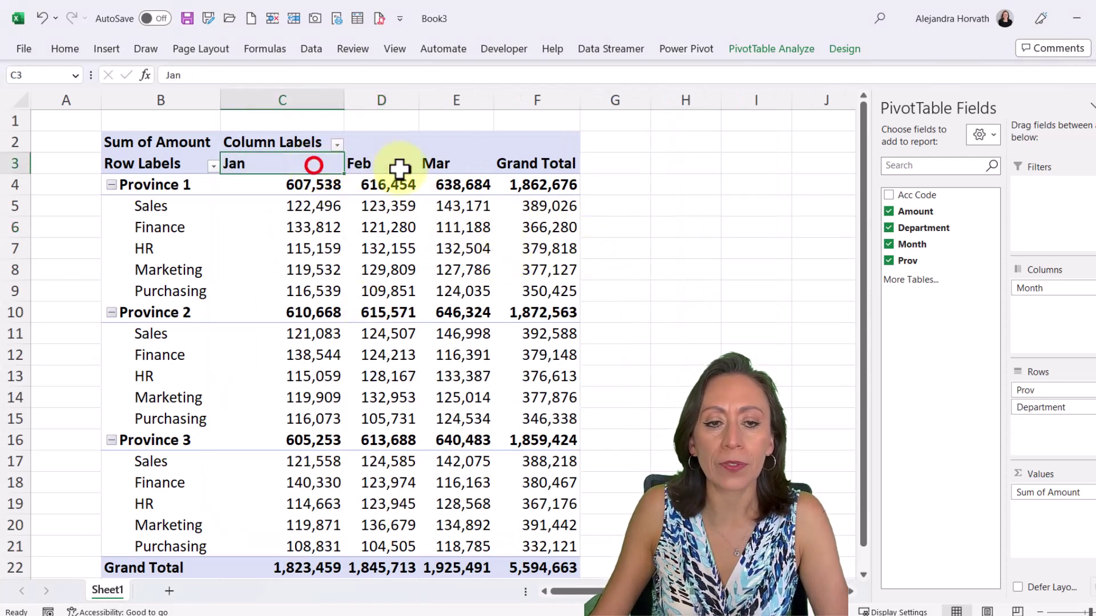
click(399, 166)
click(444, 168)
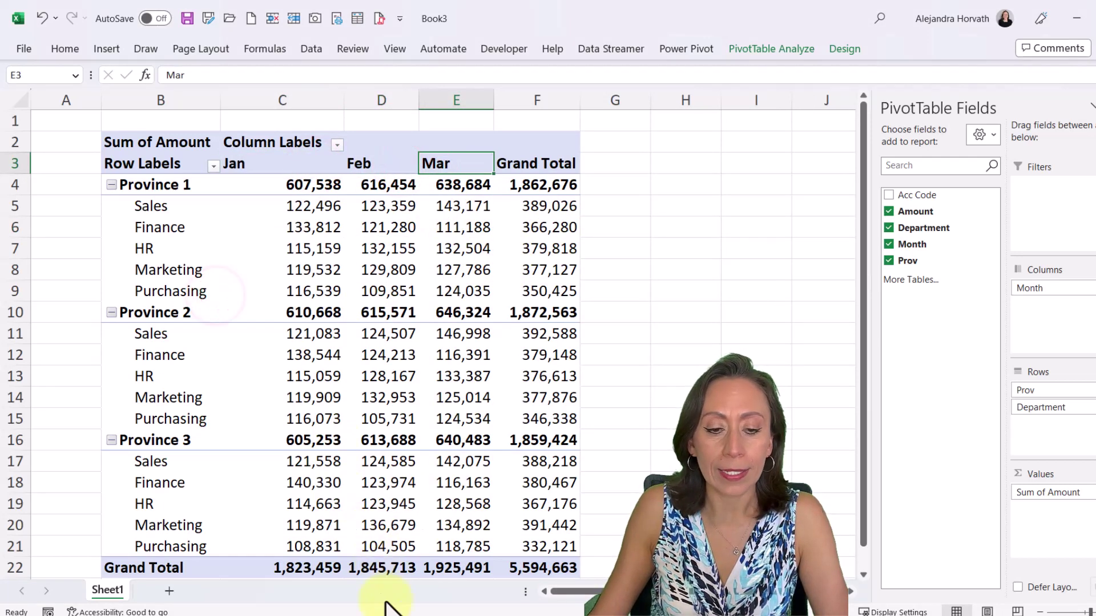
click(440, 612)
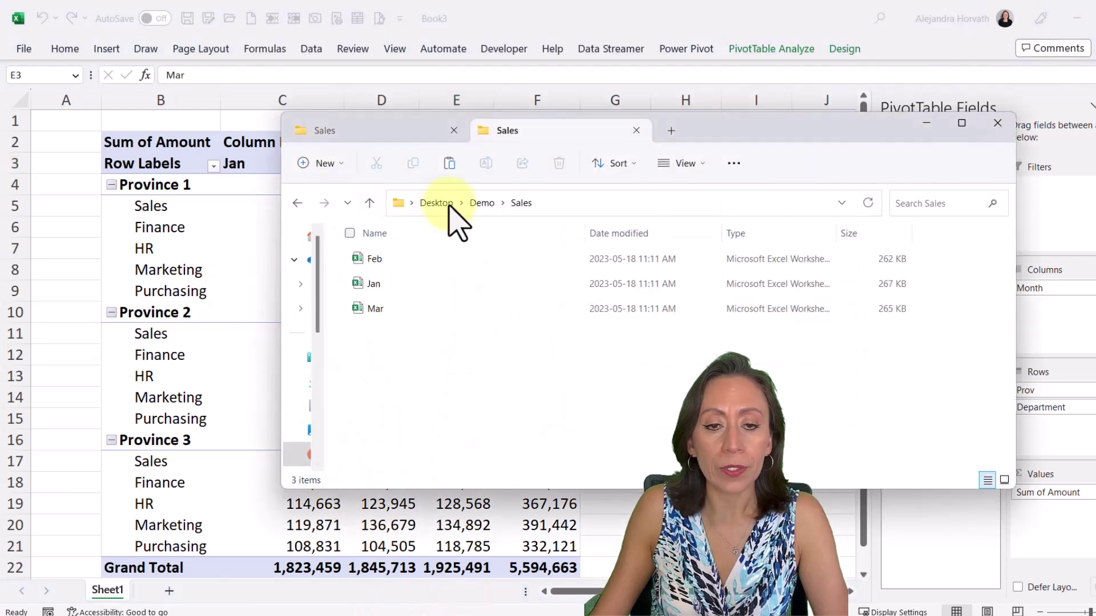
click(481, 204)
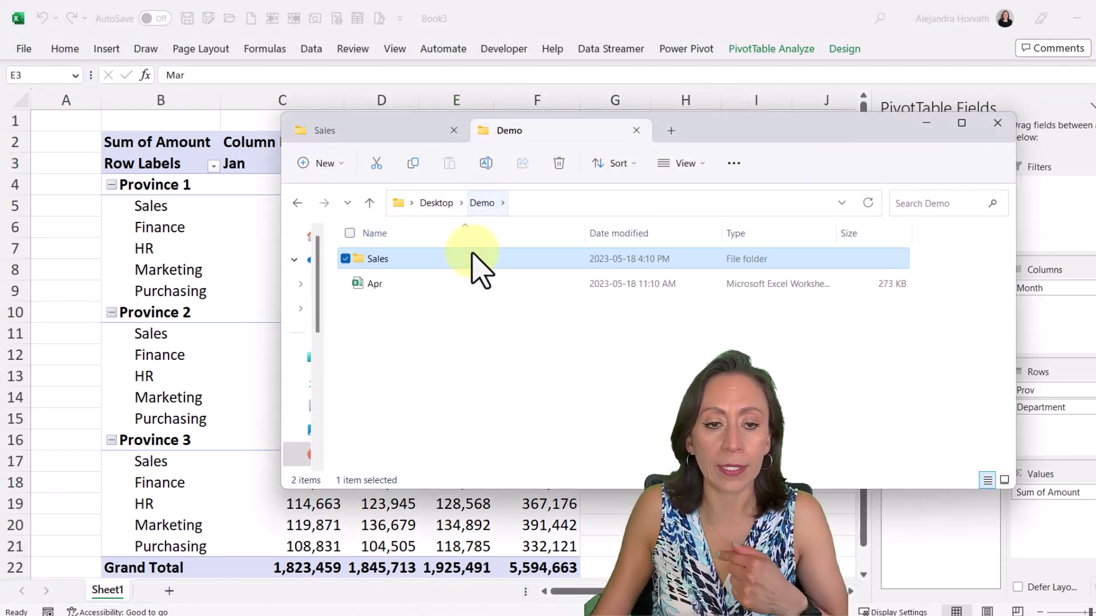
click(450, 283)
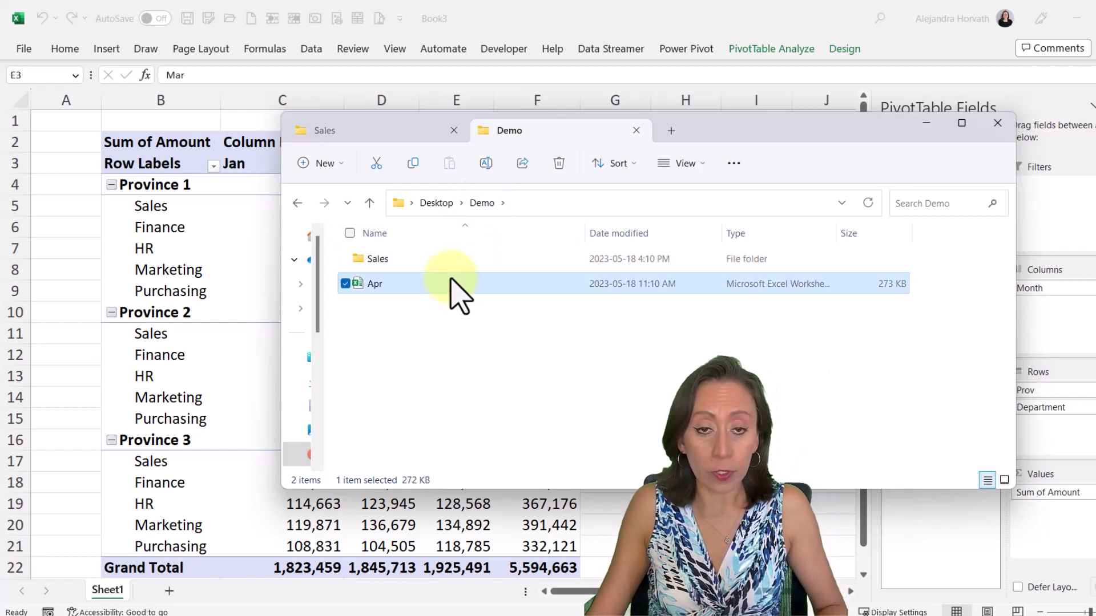
double_click(453, 257)
click(448, 351)
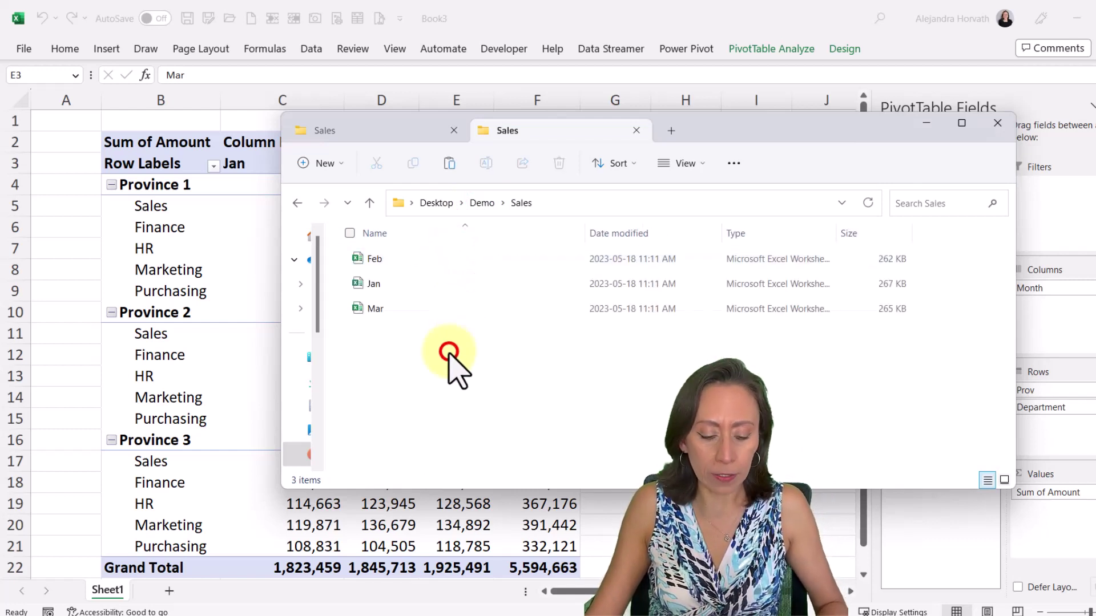
key(ctrl+v)
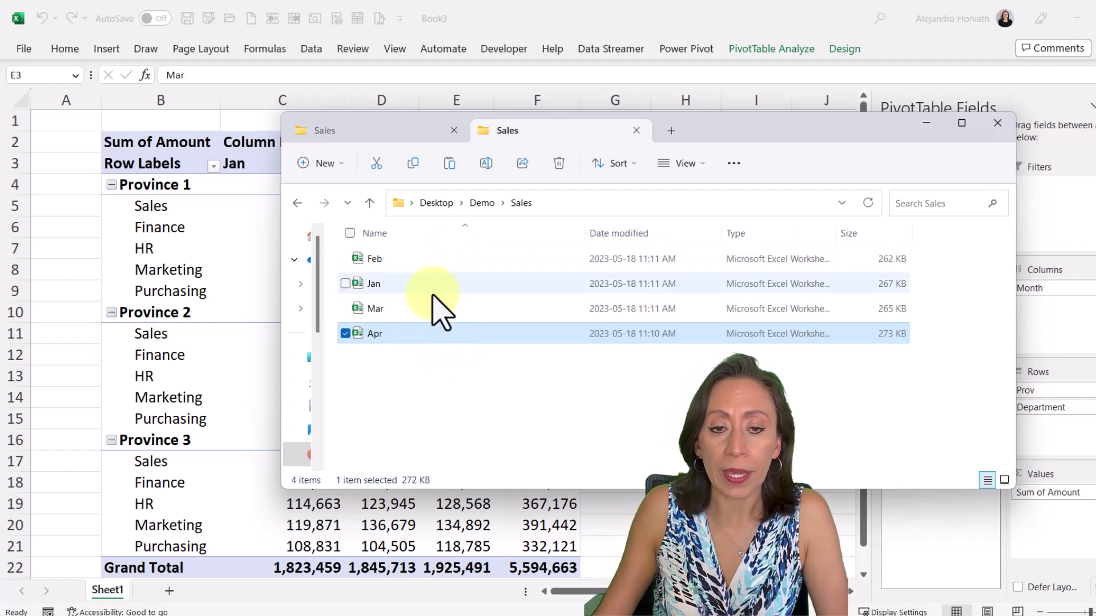
Return to the Excel workbook, refresh the PivotTable to pull in the added file, and check the Apr column
click(207, 240)
click(383, 268)
right_click(382, 265)
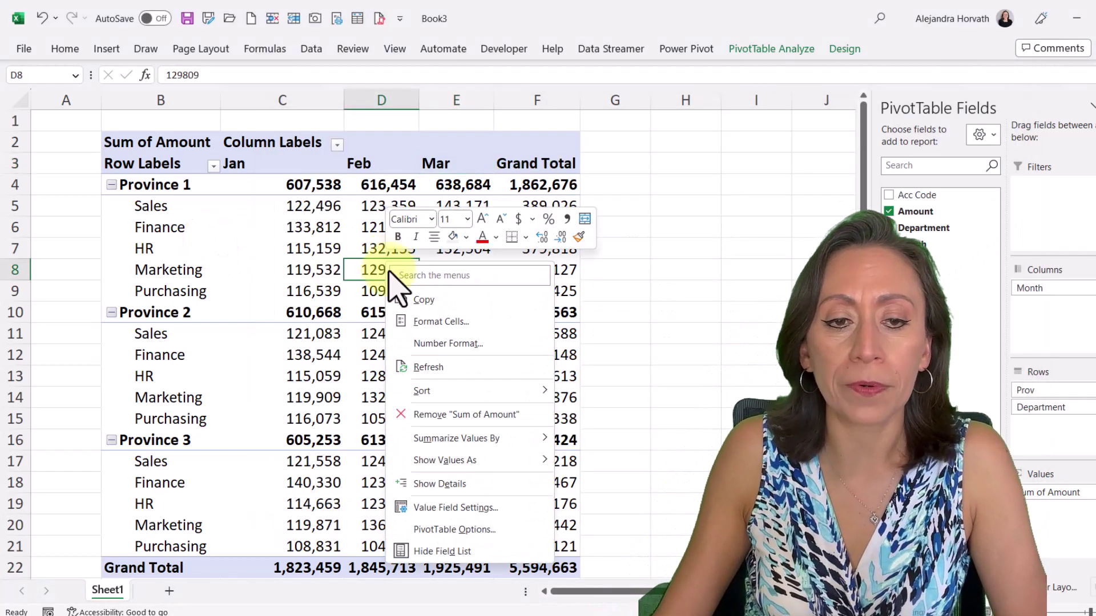
click(440, 361)
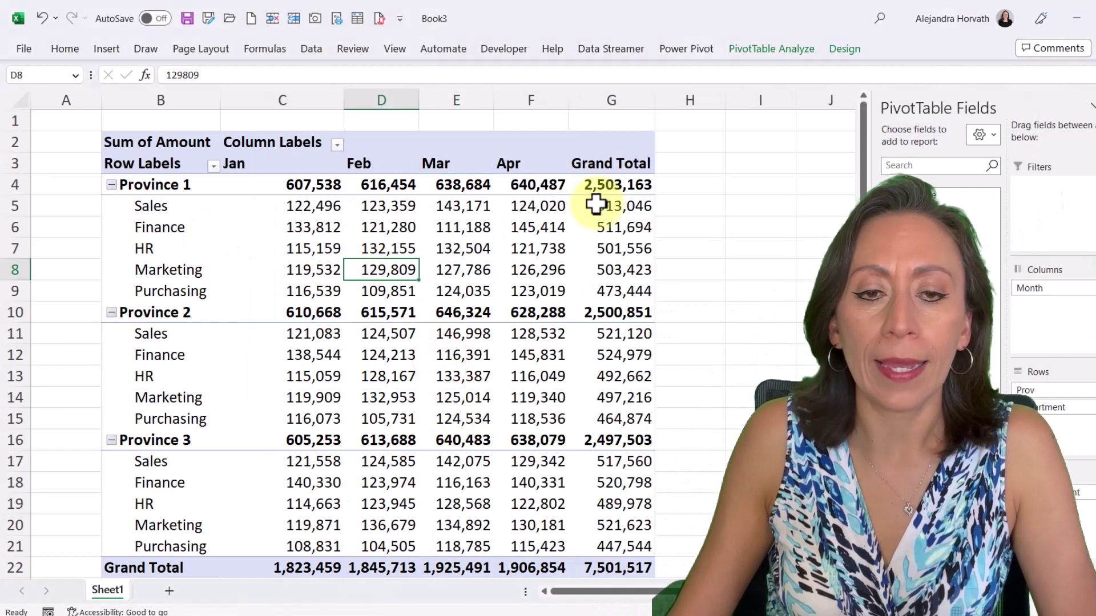
click(541, 164)
mouse_move(552, 317)
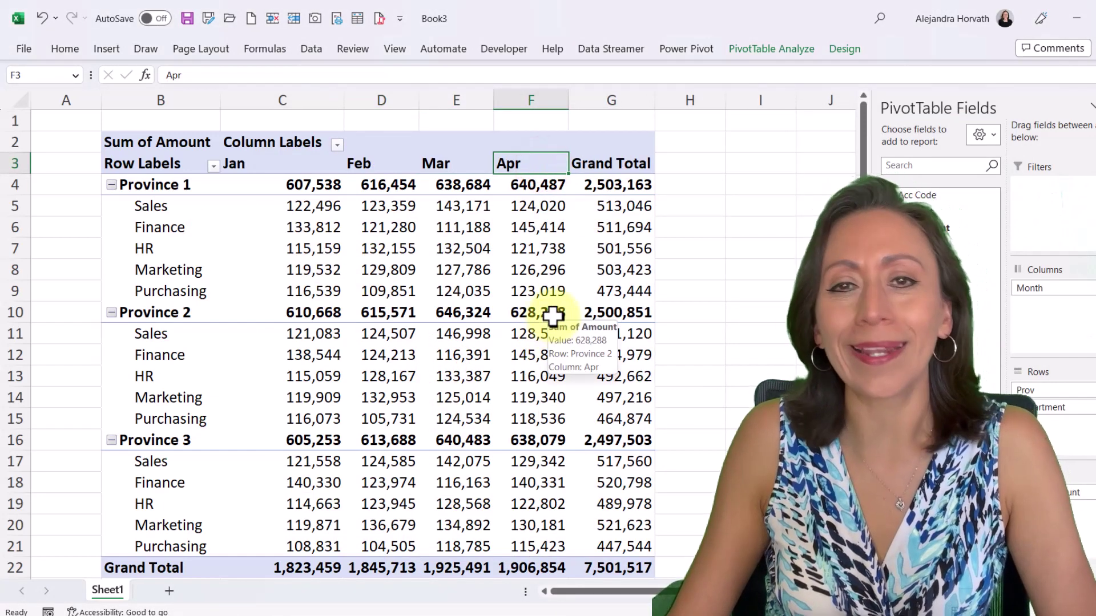
mouse_move(553, 297)
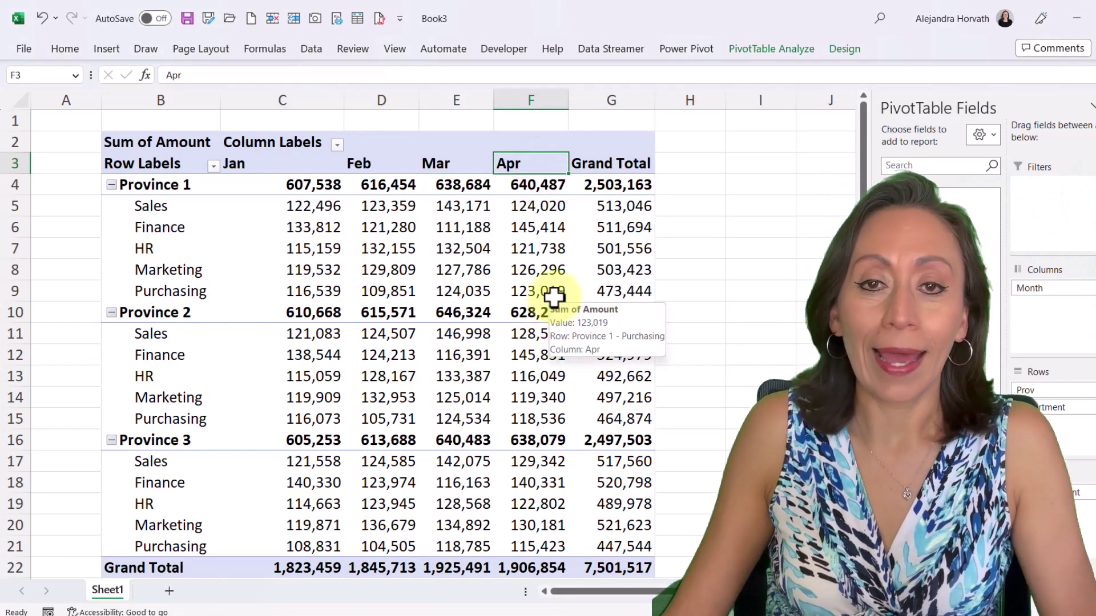